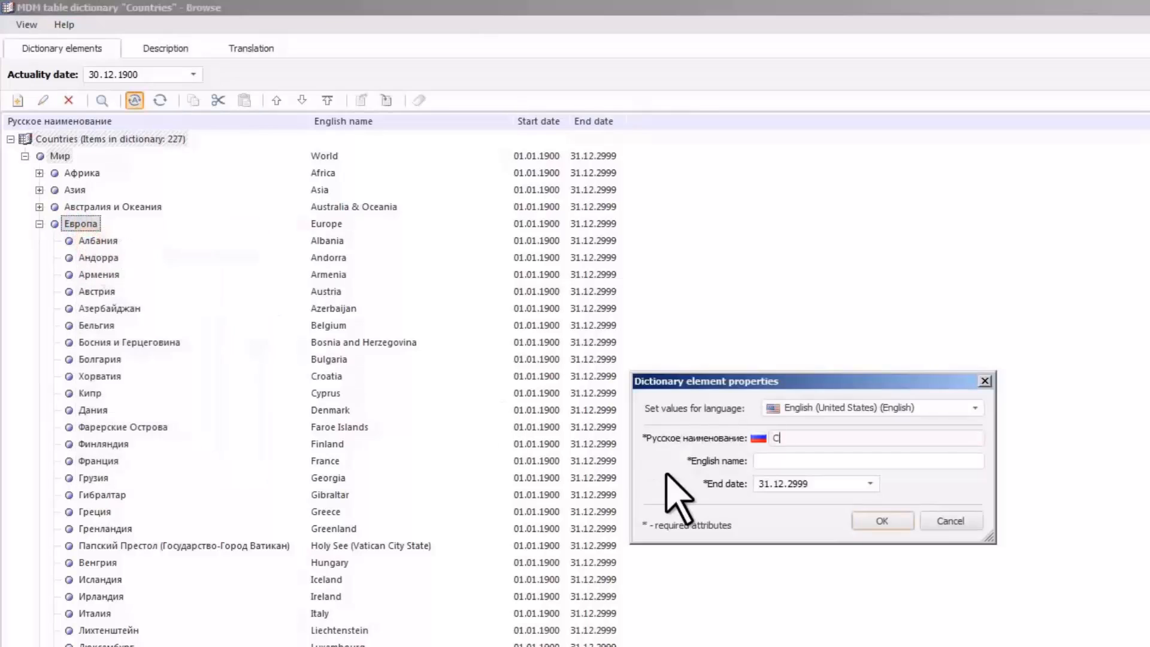
- Add the element СССР with English name USSR and end date 31.12.1990 under Europe in the Countries dictionary
click(883, 520)
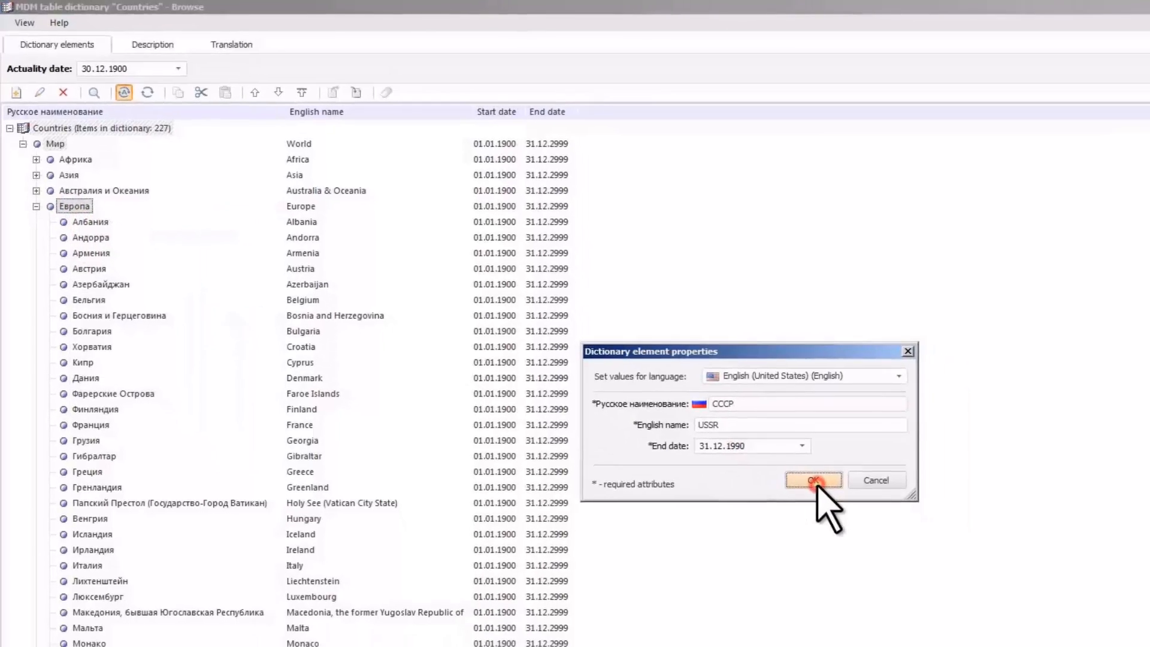
scroll(744, 457, down, 5)
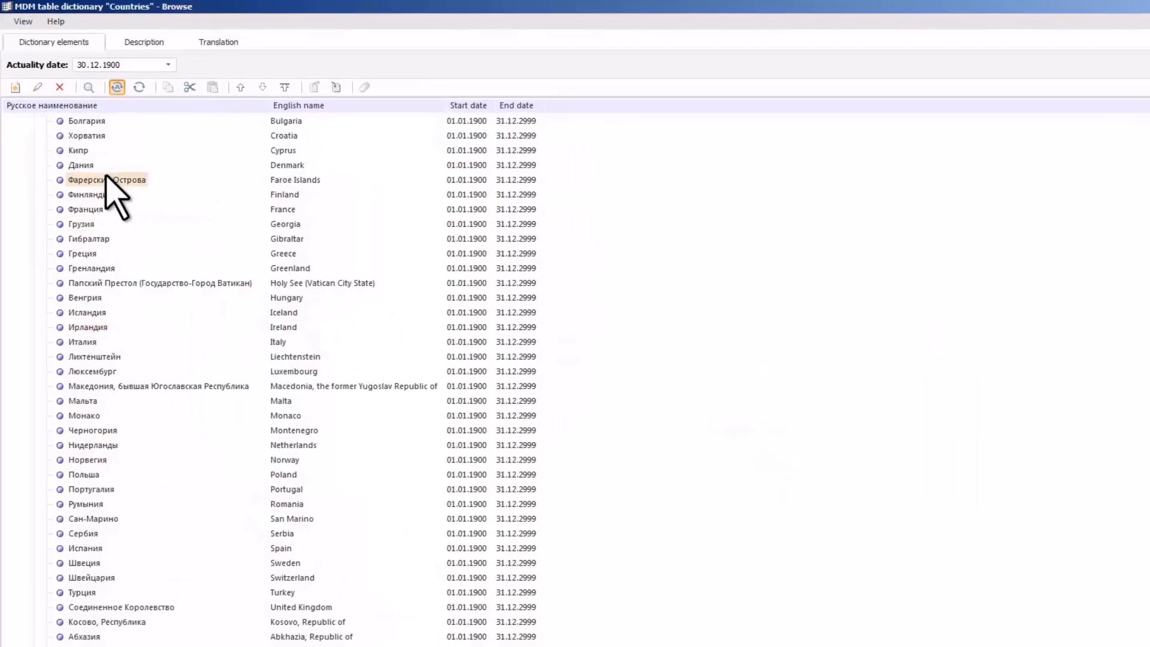
scroll(114, 197, up, 5)
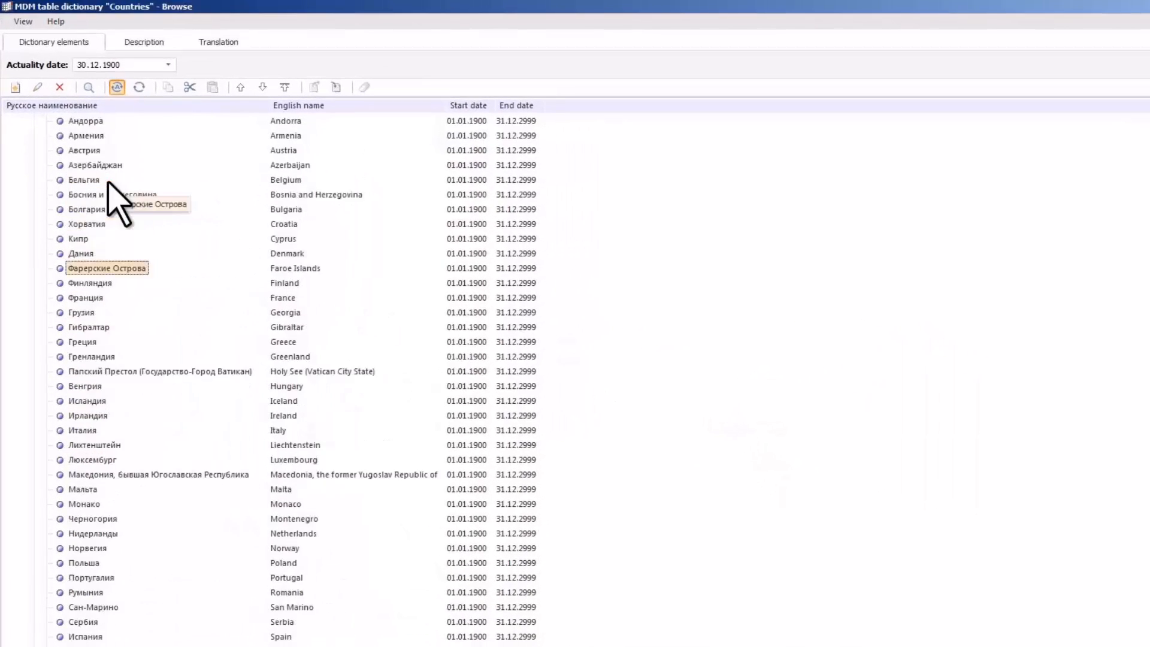
- Set the actuality date to 30.12.1989 and review the countries listed under Europe
click(34, 195)
click(34, 150)
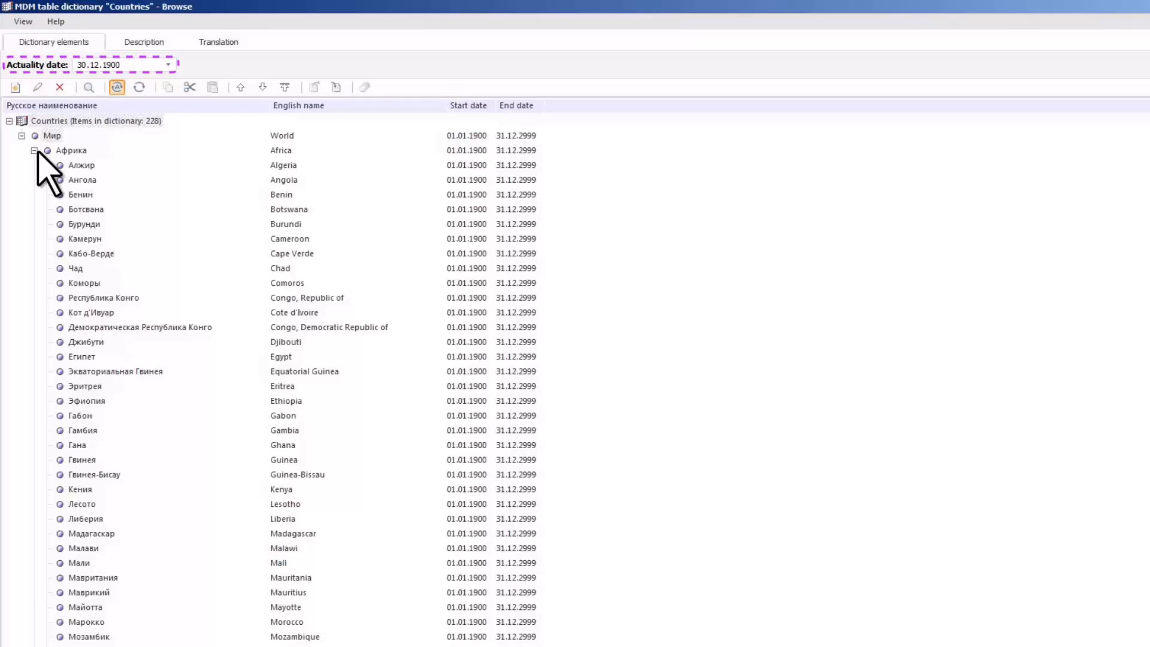
click(120, 65)
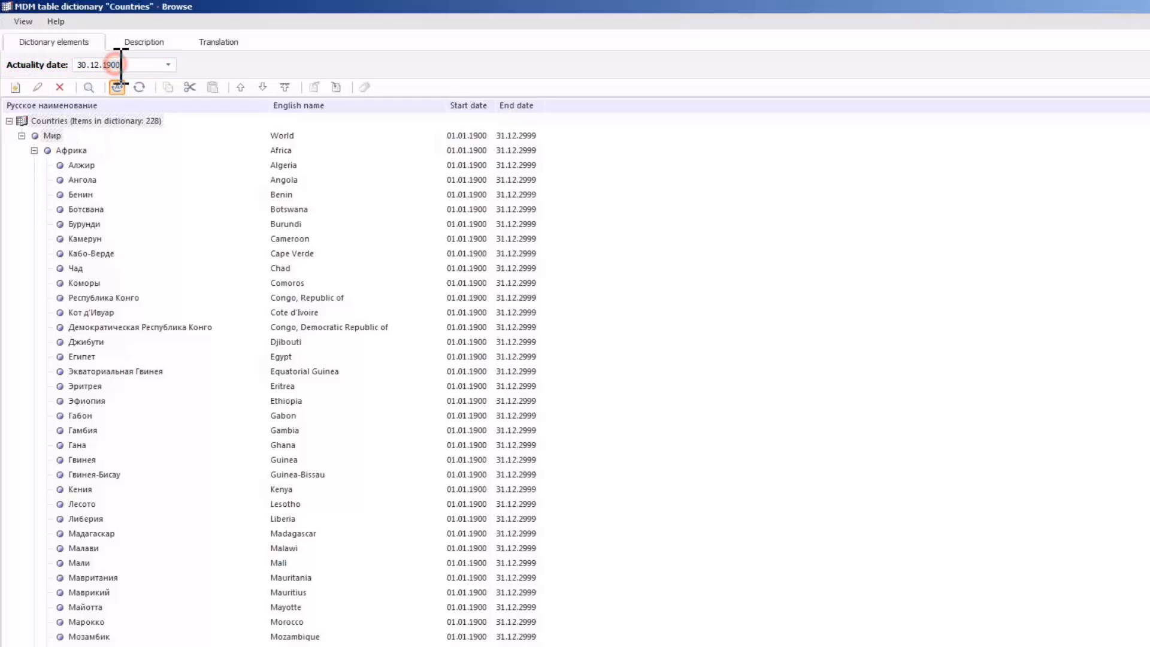
text(1989)
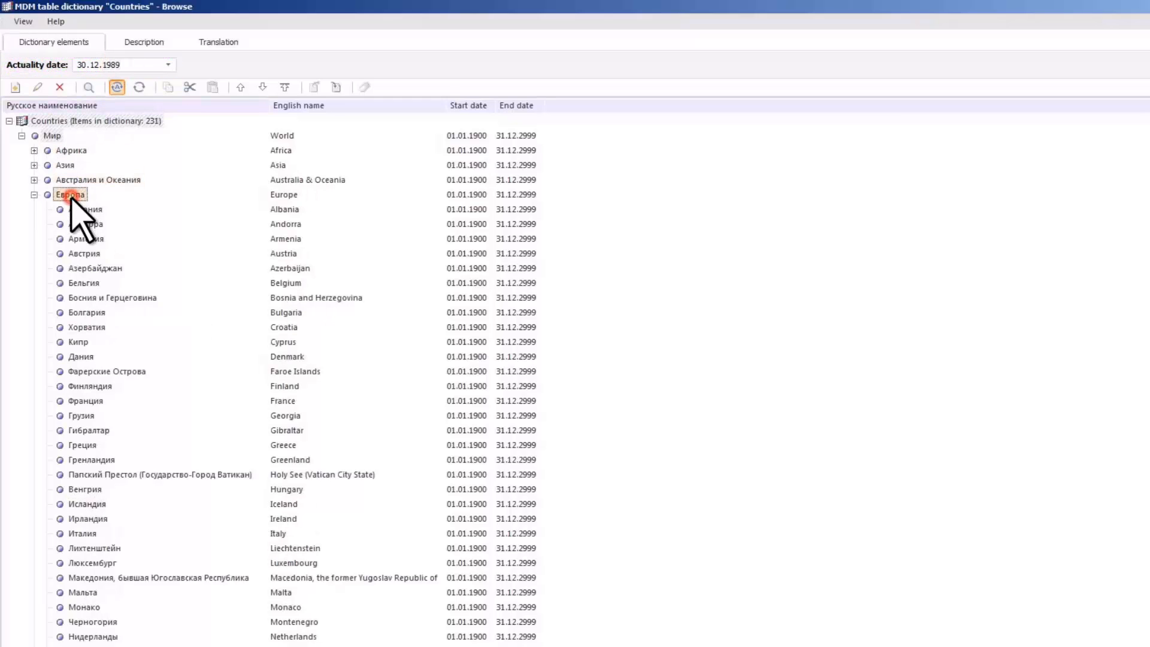
scroll(71, 198, down, 4)
scroll(70, 199, down, 1)
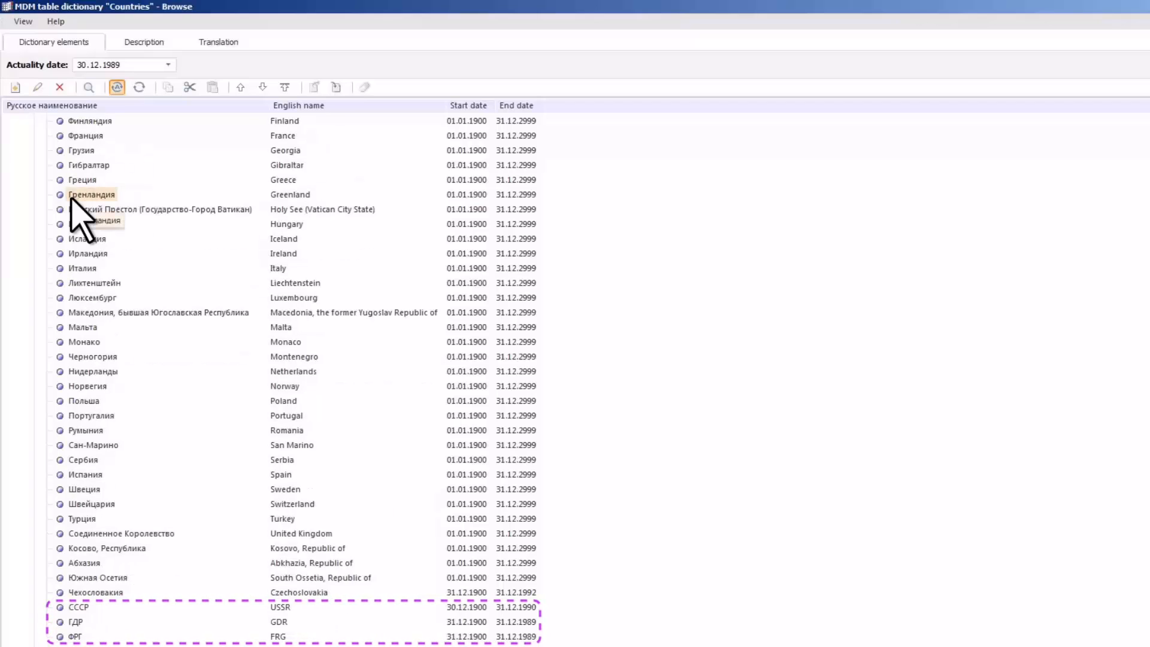
- Set the actuality date to 30.12.1991 and review the full list of European countries for that date
click(120, 67)
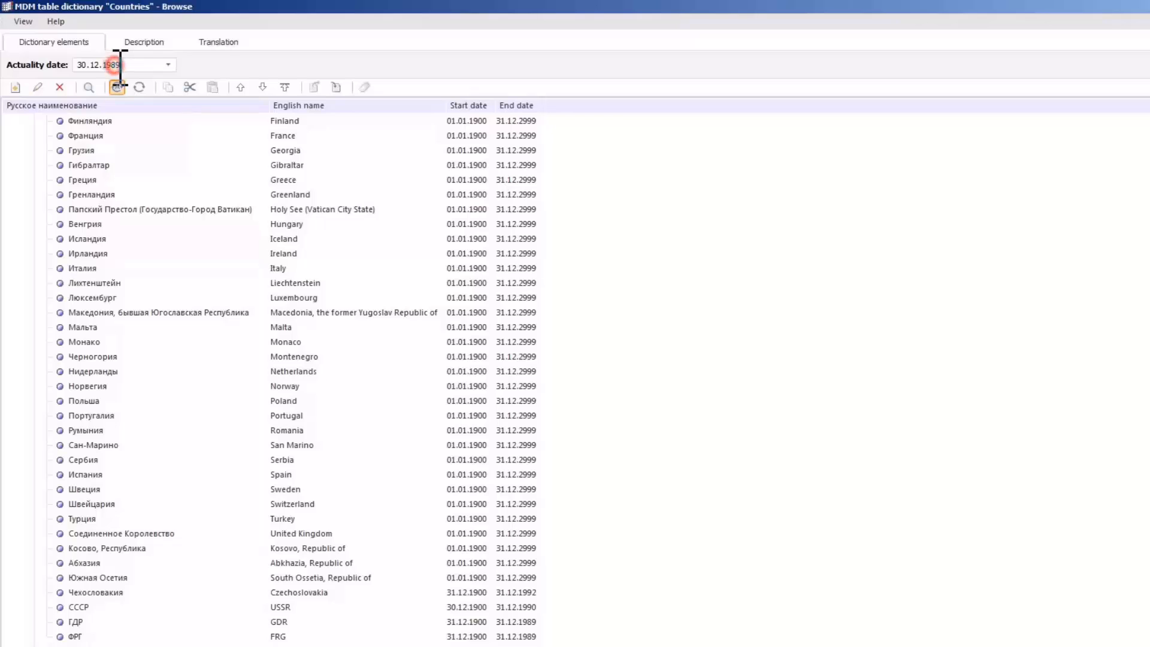
text(1991)
click(34, 193)
scroll(75, 204, down, 8)
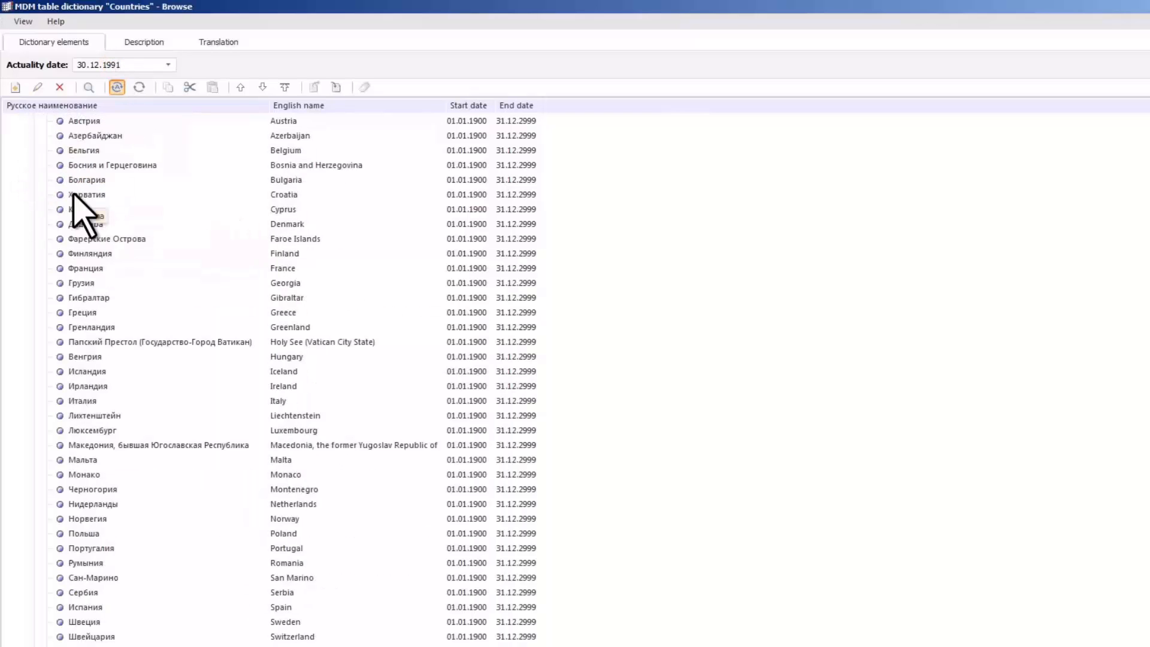
scroll(72, 193, down, 1)
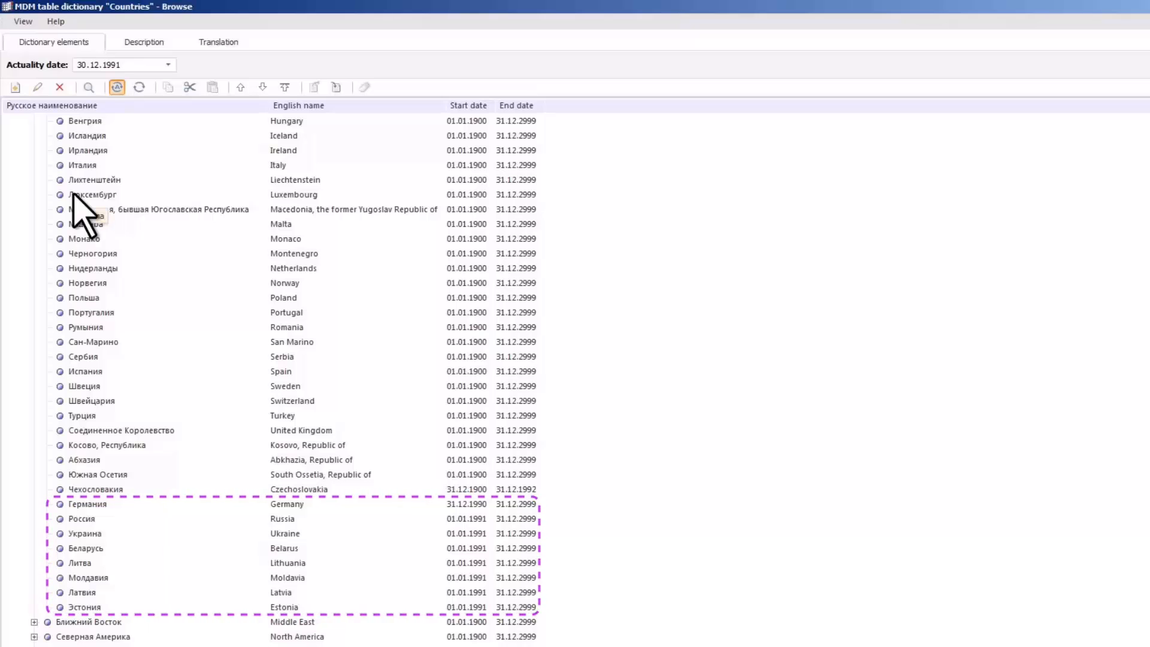
- Review the access permissions of the Russia element for each access subject
right_click(81, 519)
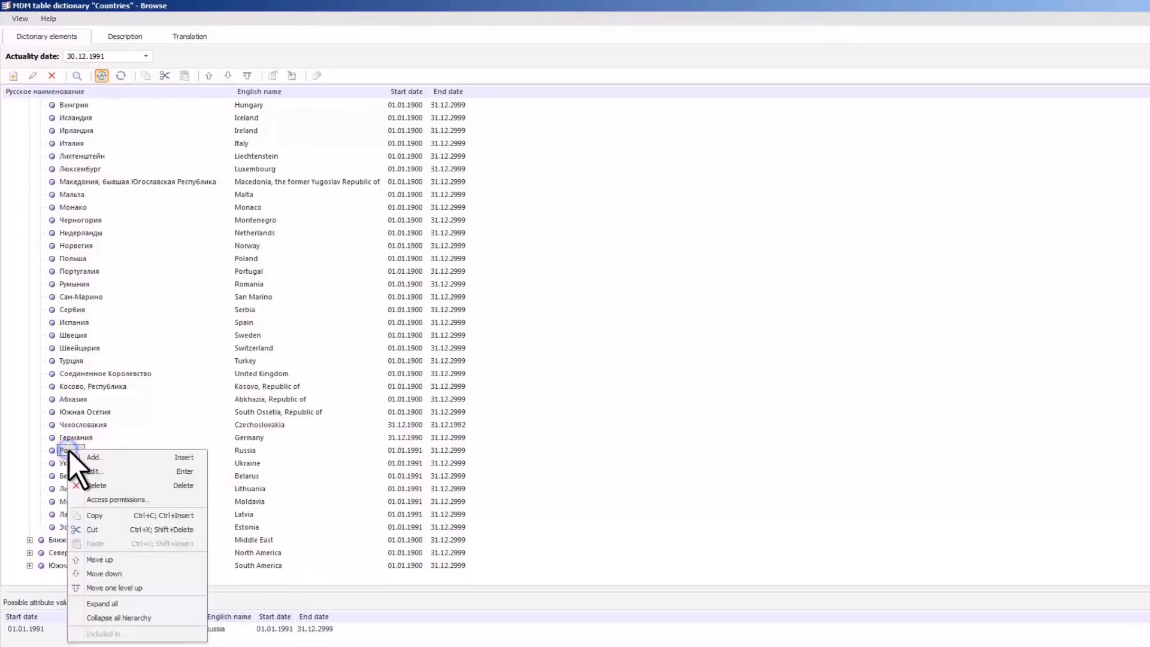
click(84, 499)
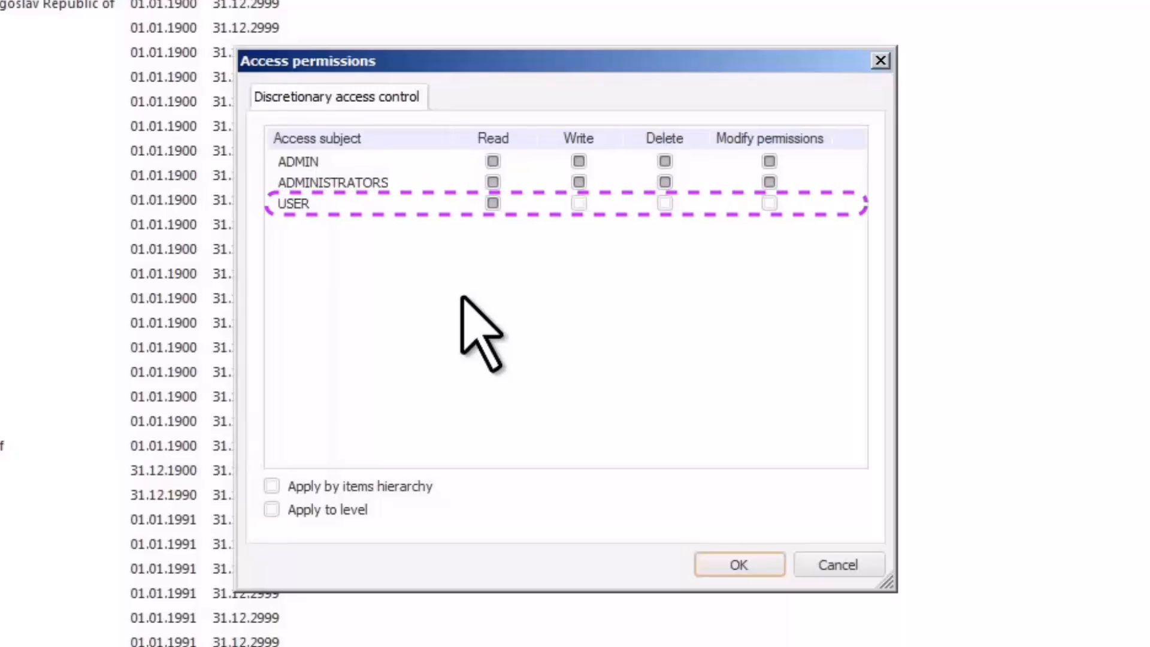
click(752, 566)
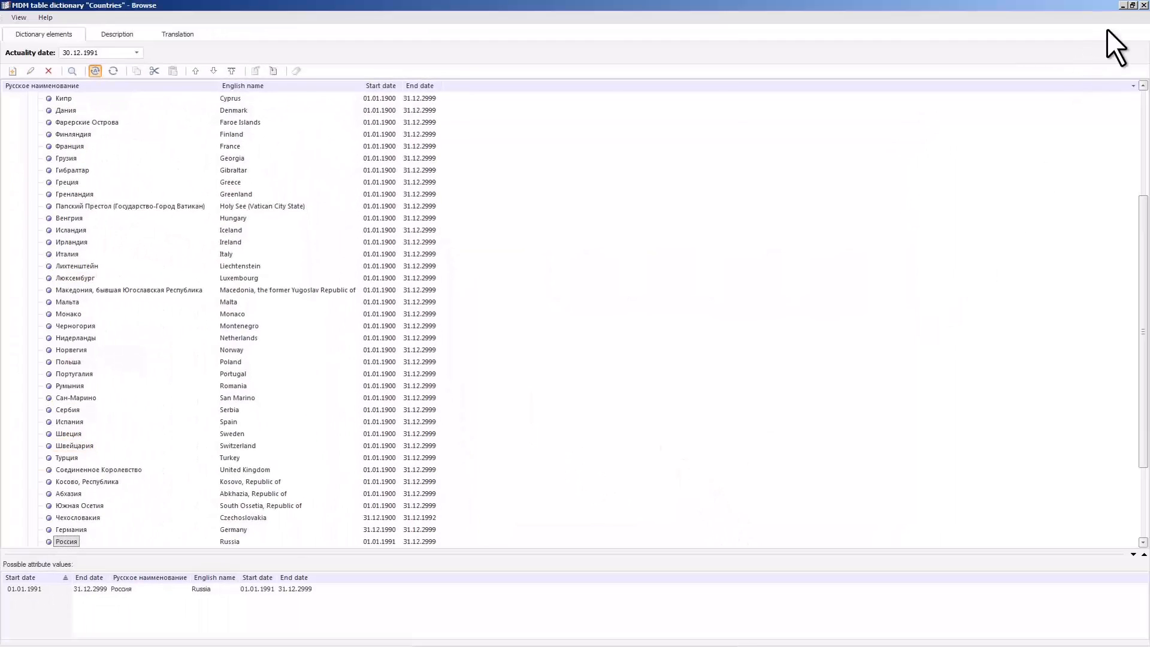
- Close the Countries dictionary and start a new MDM repository in the 04. Reports folder with the identifier MDM_REPOSITORY
click(1144, 6)
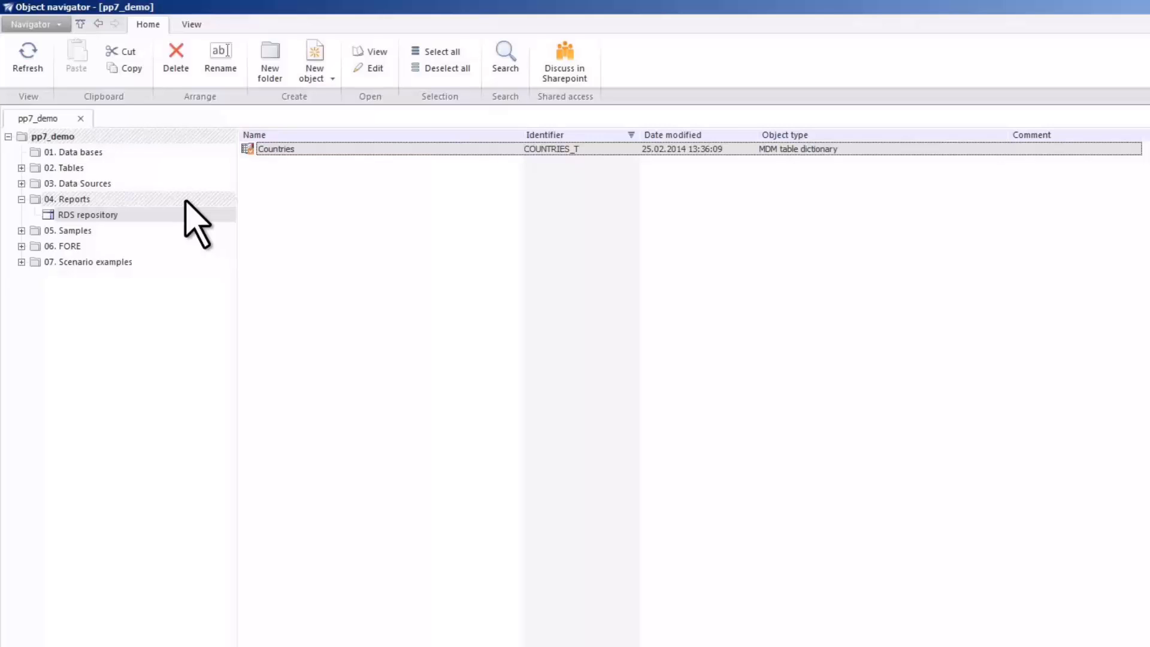
click(185, 198)
click(309, 70)
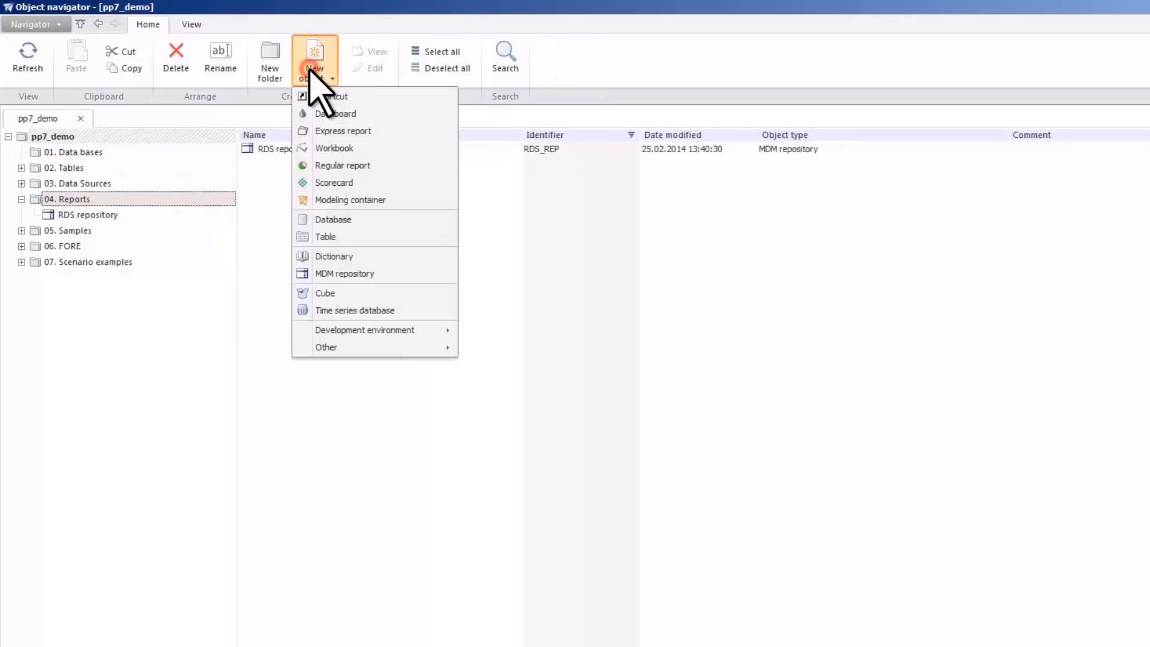
click(303, 271)
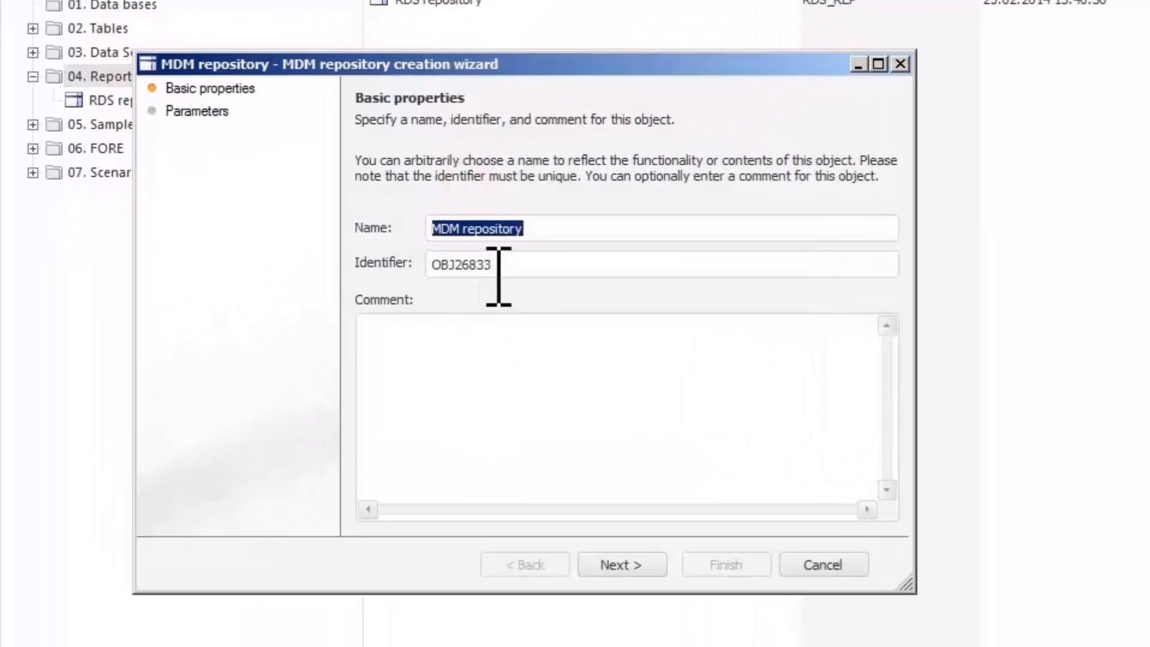
drag(319, 321, 278, 321)
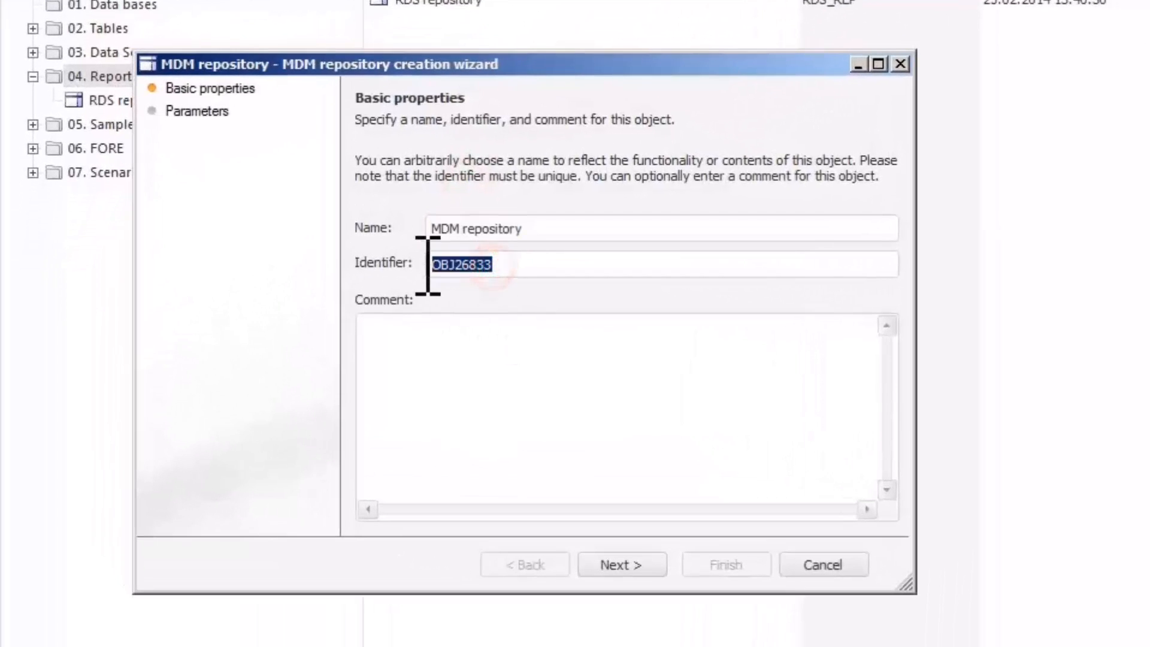
text(MDM_REPOSITORY)
click(632, 564)
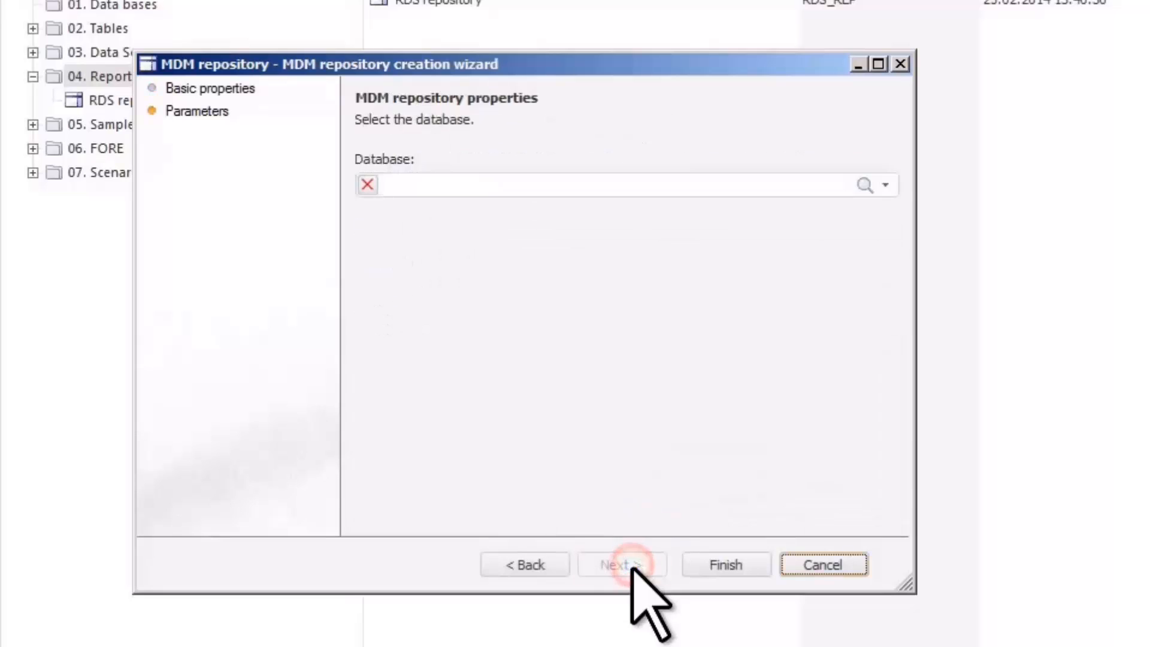
- Assign Data base as the new repository's database and finish creating the repository
click(885, 185)
click(390, 238)
click(477, 264)
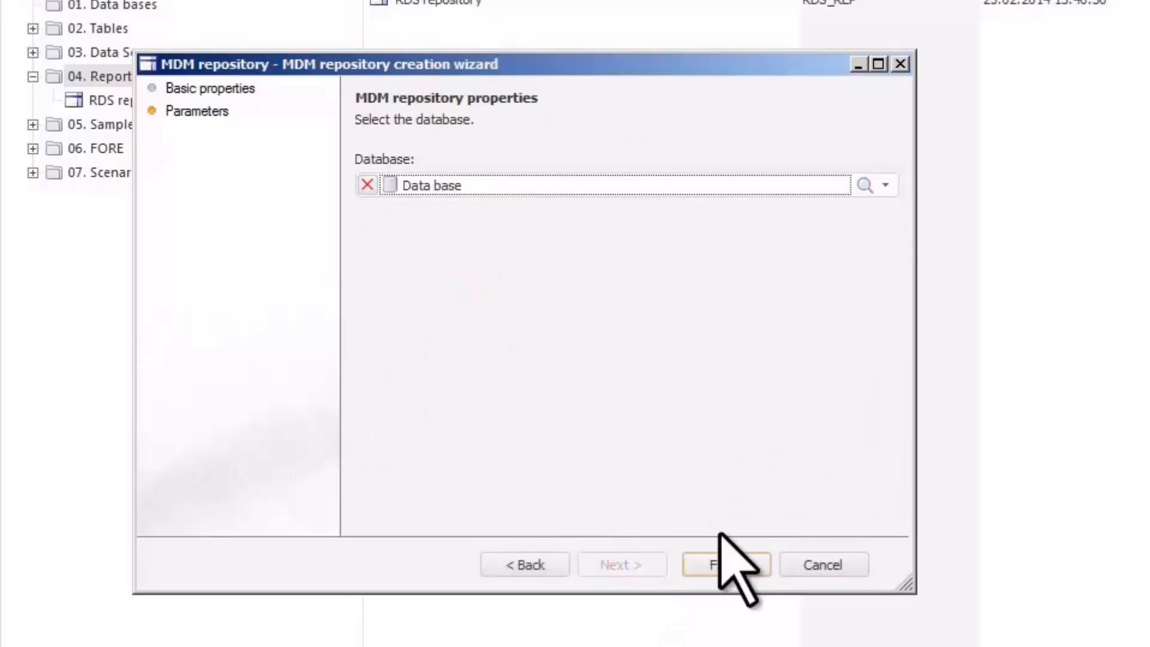
click(725, 564)
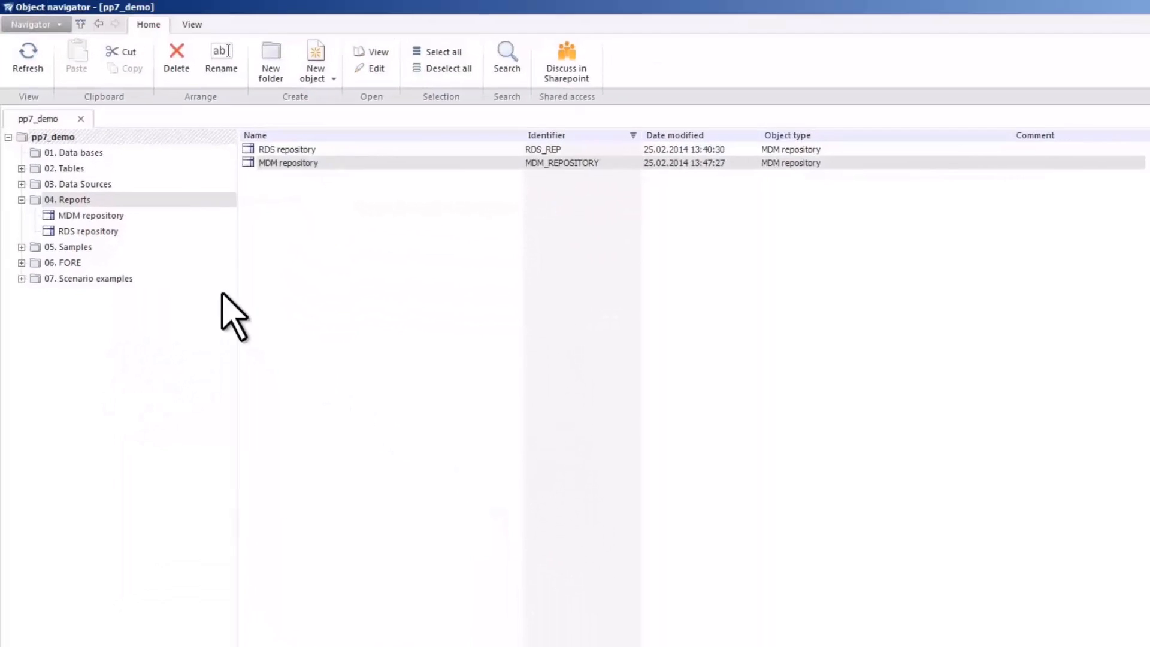
- Open the new MDM repository and create a table MDM dictionary in it
double_click(102, 215)
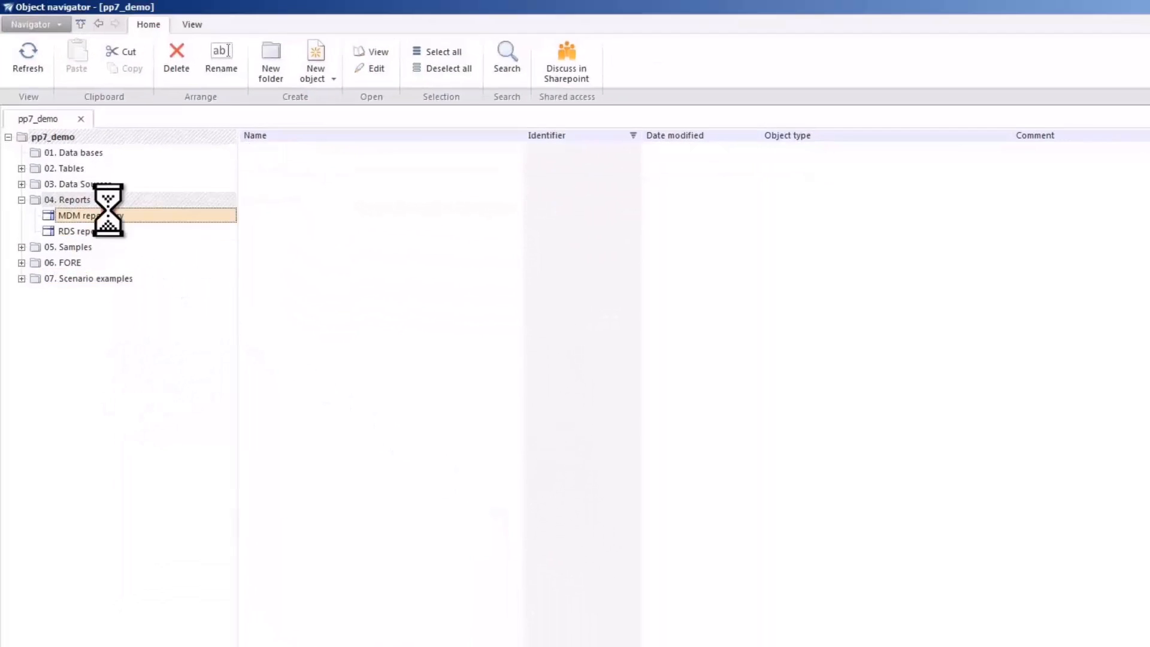
click(171, 31)
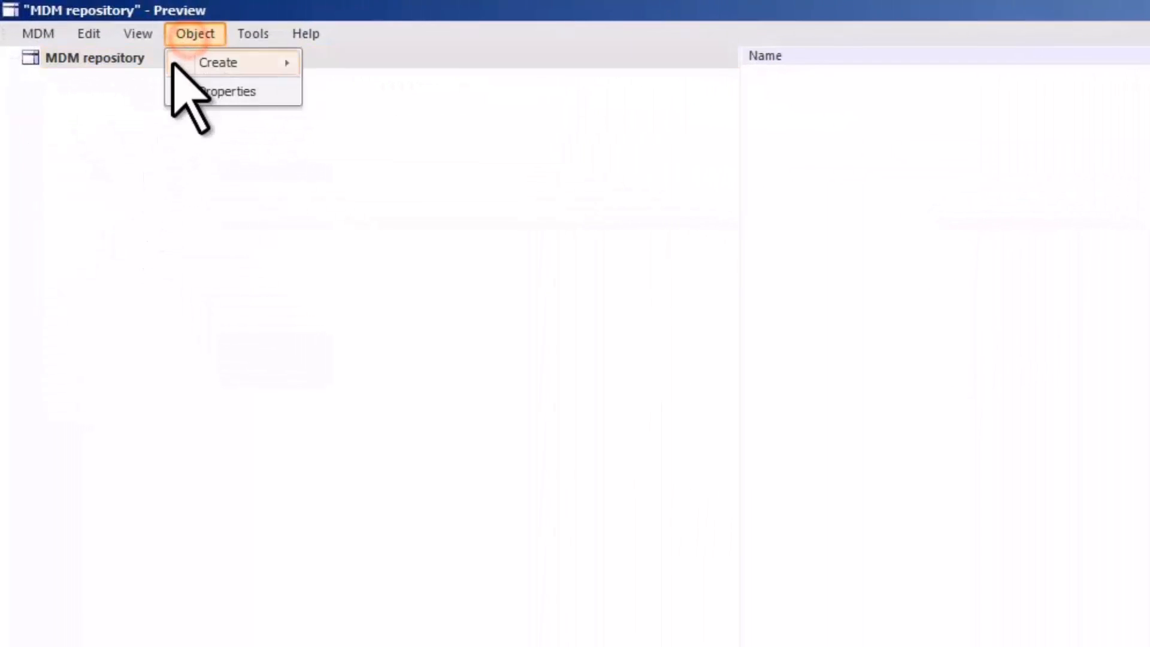
mouse_move(173, 63)
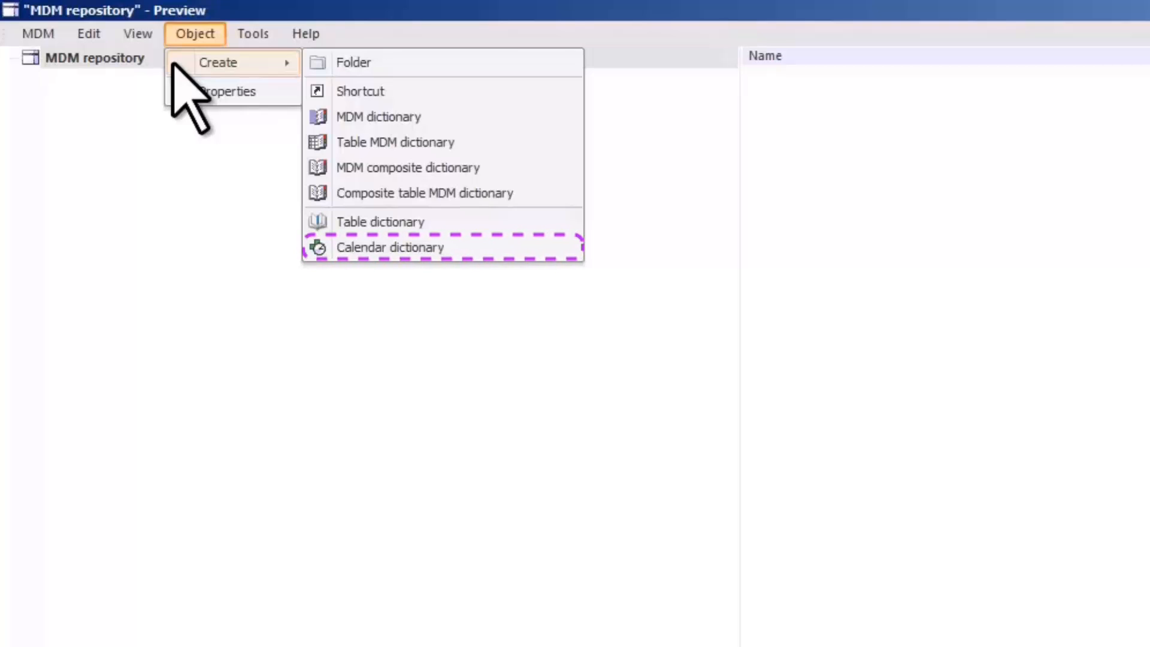
click(323, 143)
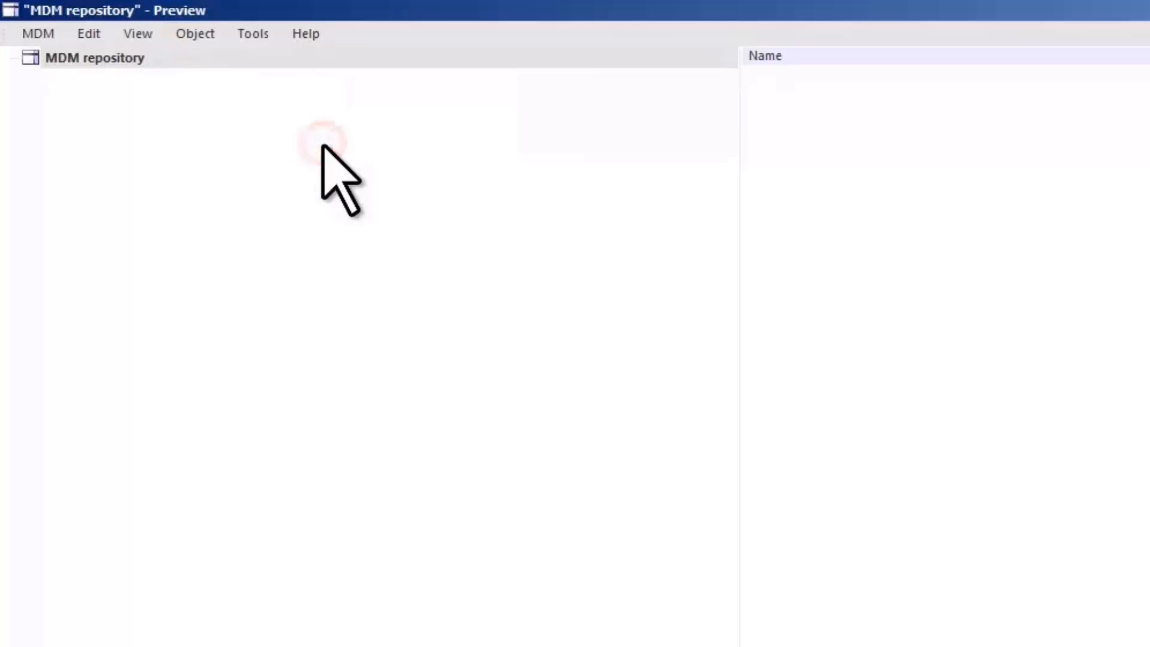
- Rename the new table dictionary as Countries and open it
right_click(177, 82)
click(196, 367)
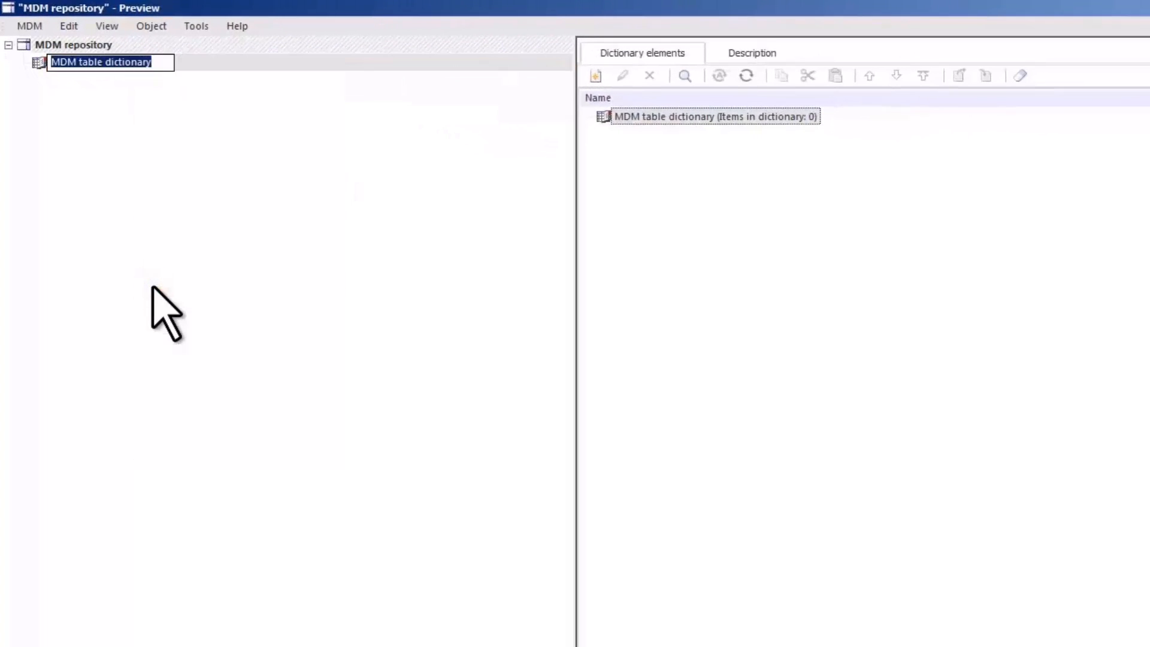
text(Countries)
click(78, 62)
double_click(79, 62)
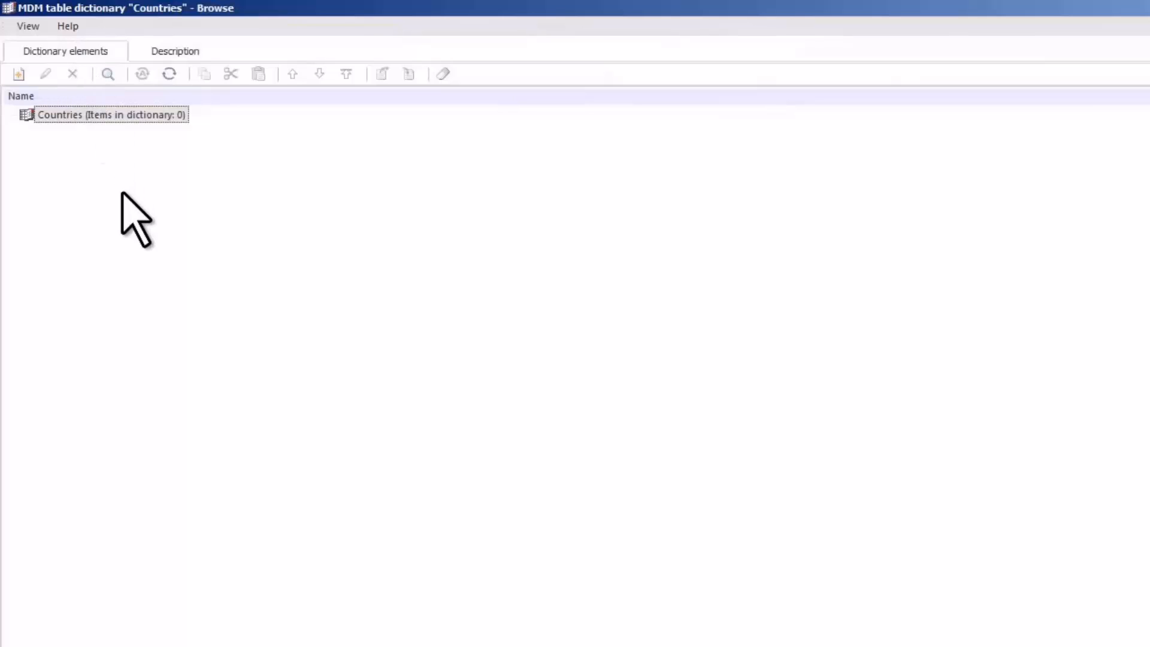
- Add the root element World to the Countries dictionary and the element South America beneath it
click(18, 73)
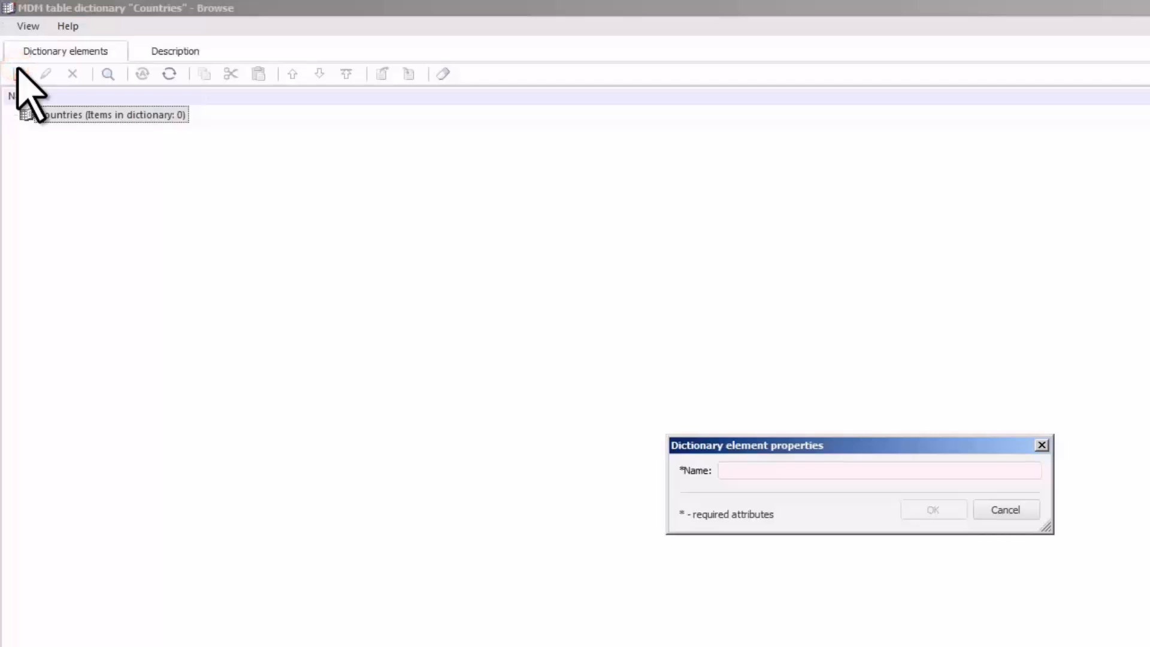
text(World)
click(954, 507)
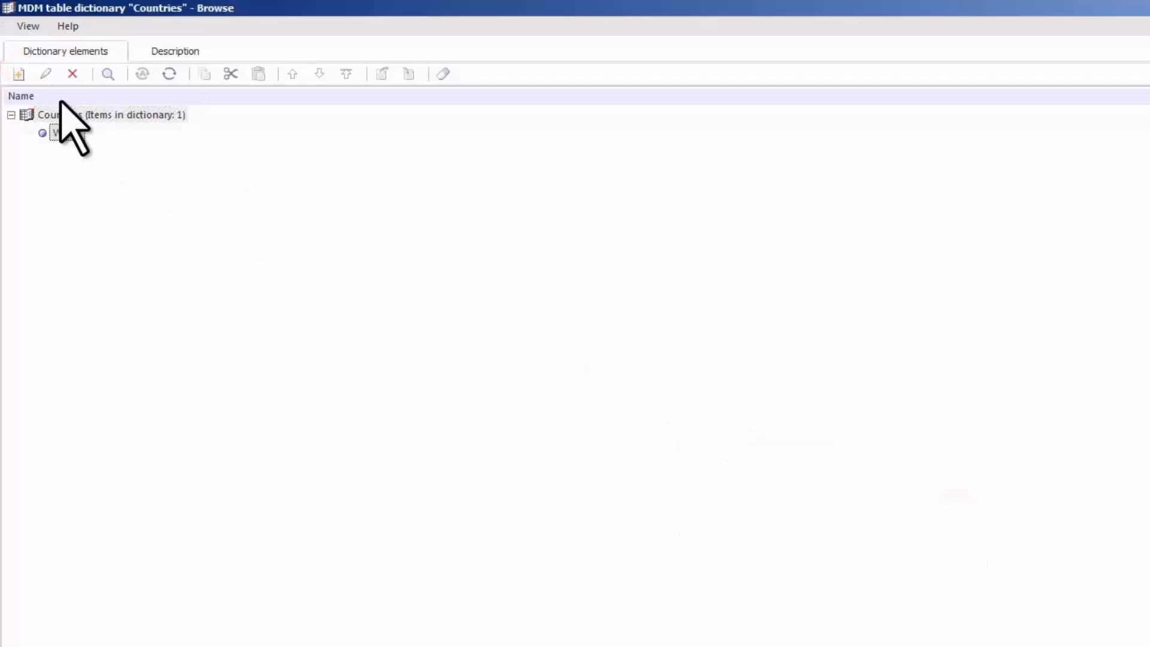
click(17, 75)
text(South America)
click(929, 509)
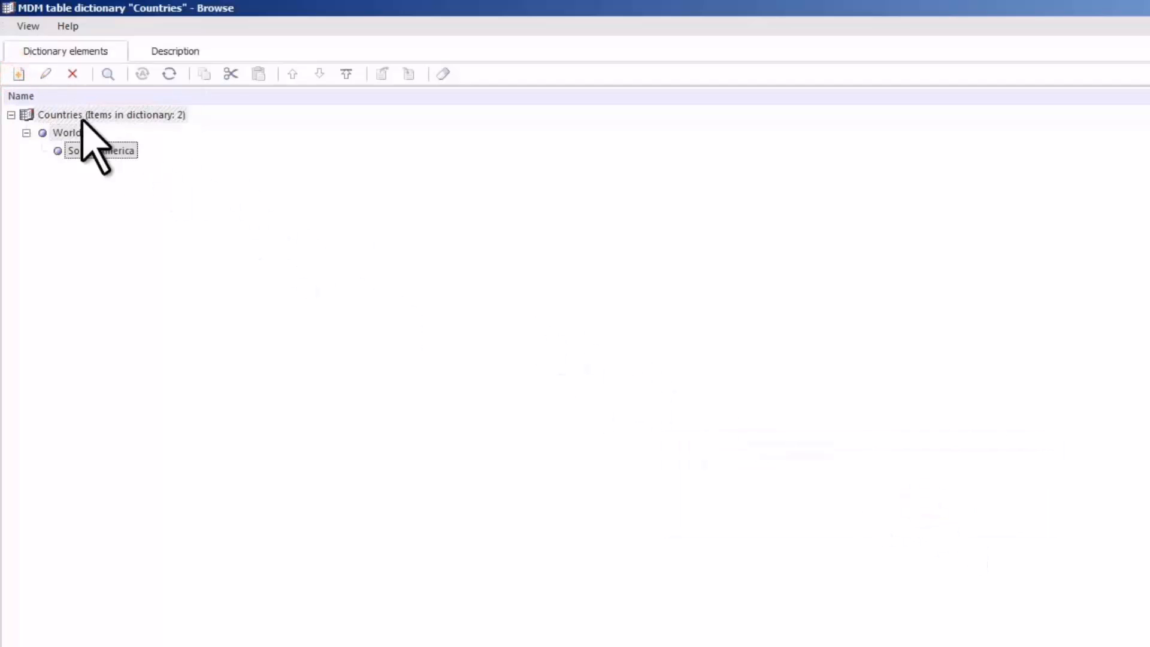
- Add the element Argentina under South America
click(18, 74)
text(Argentina)
click(934, 509)
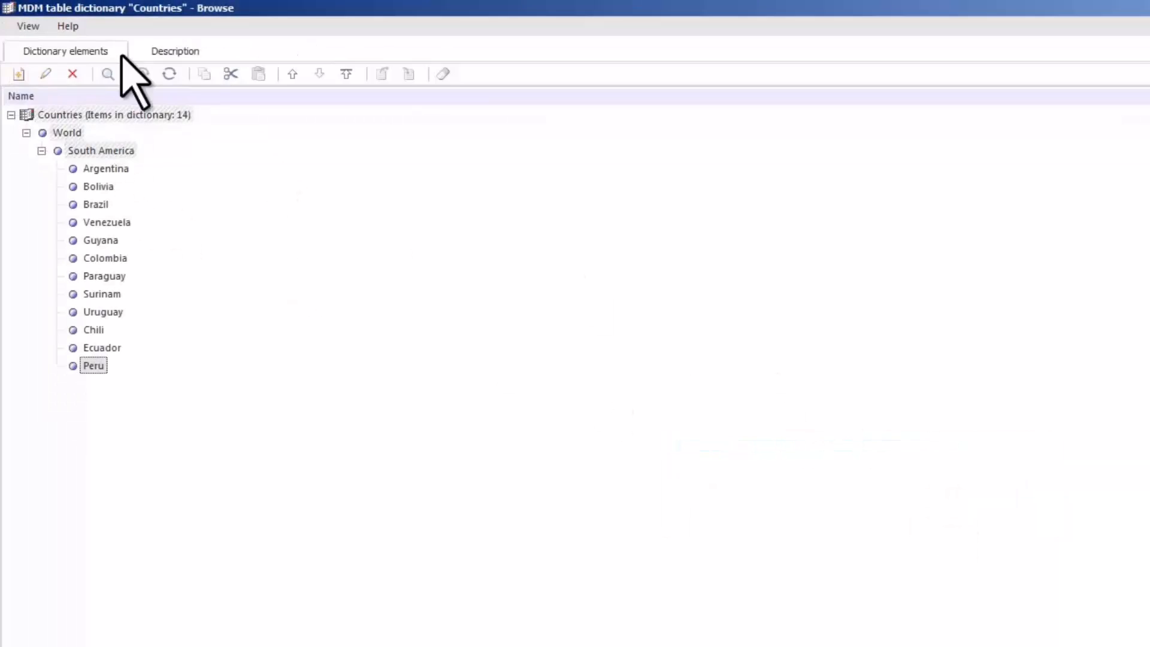
- Enable translation of the Countries dictionary to other languages in its description
click(165, 56)
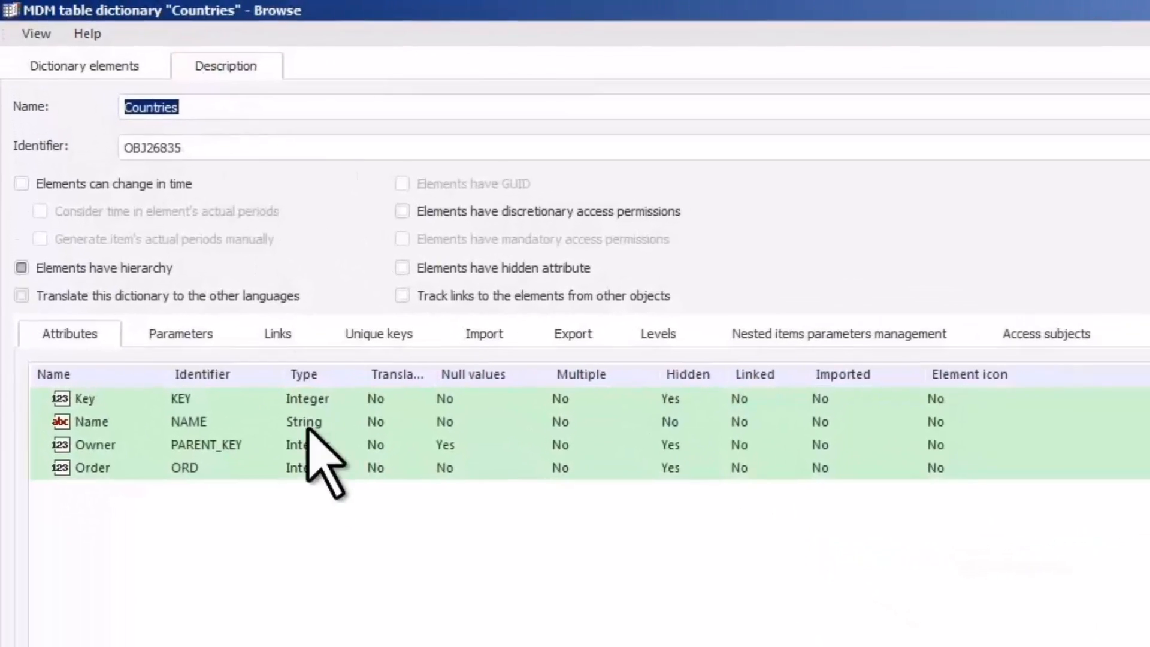
click(282, 447)
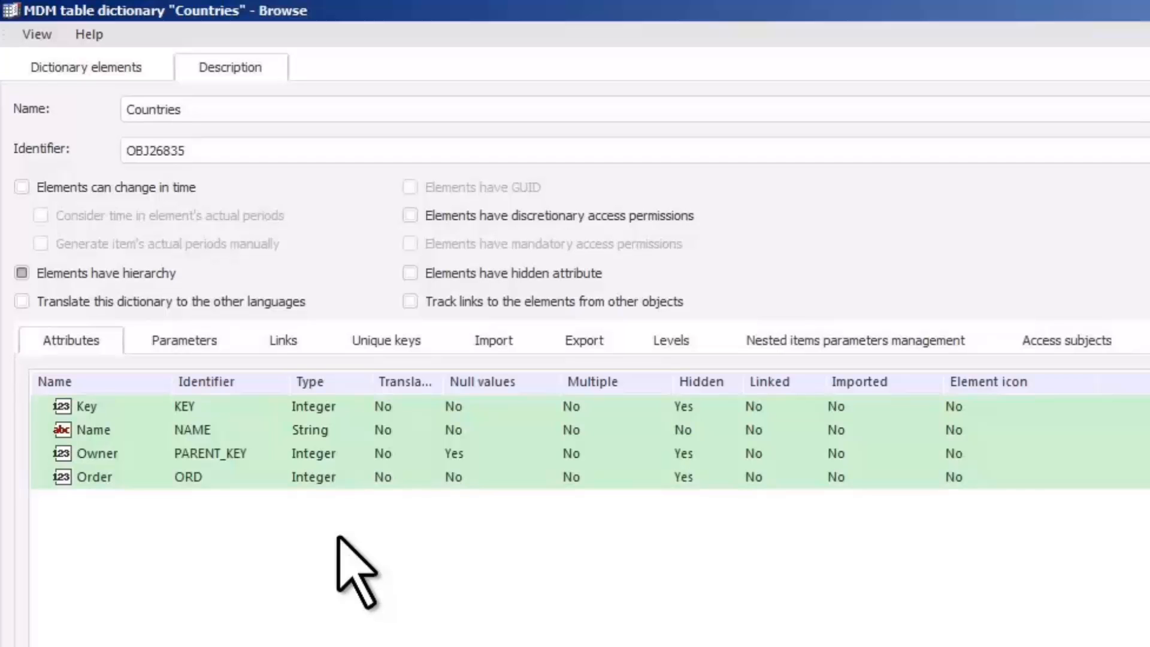
click(22, 301)
- Add Russian (Russia) to the translation languages of the Countries dictionary
click(344, 68)
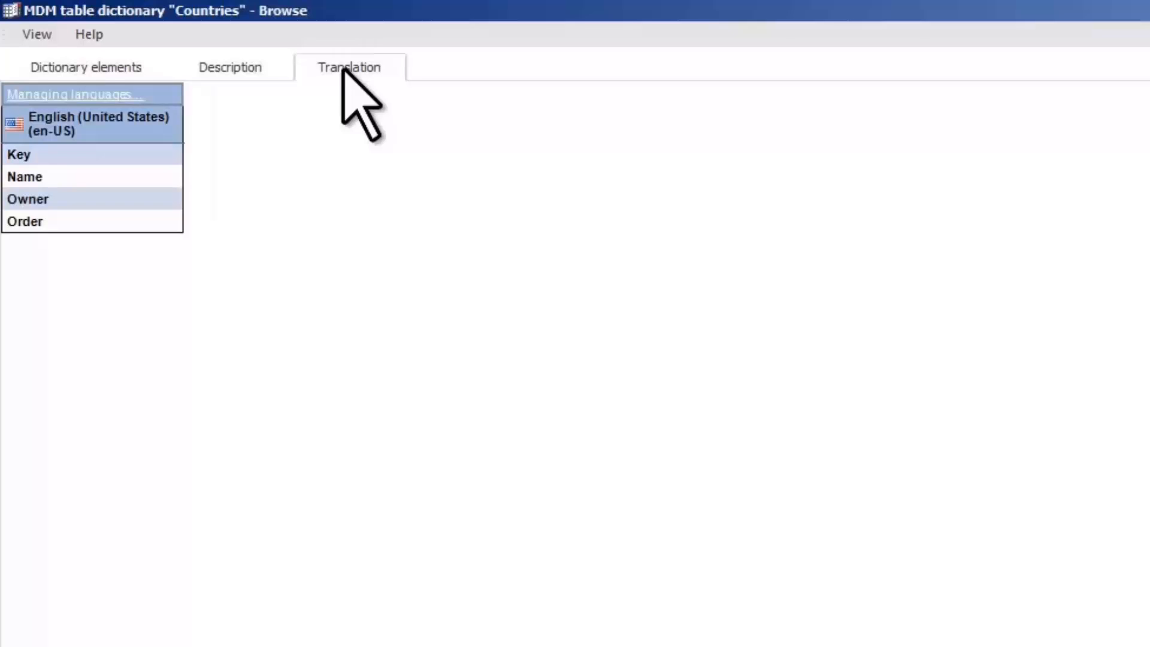
click(98, 93)
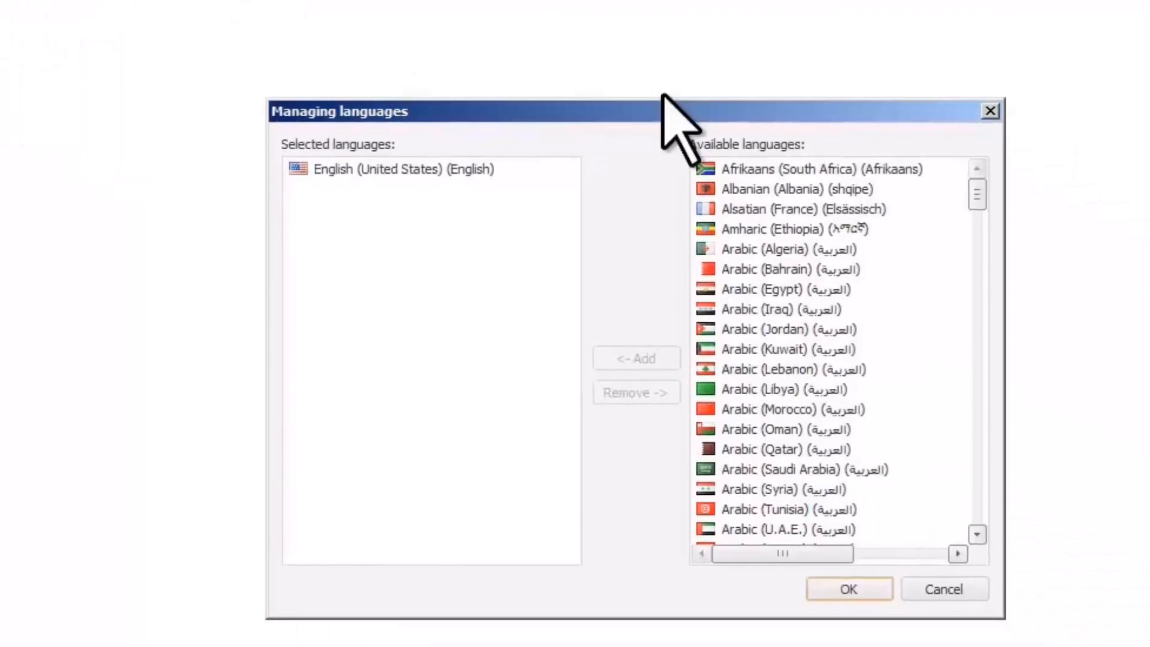
drag(977, 193, 977, 395)
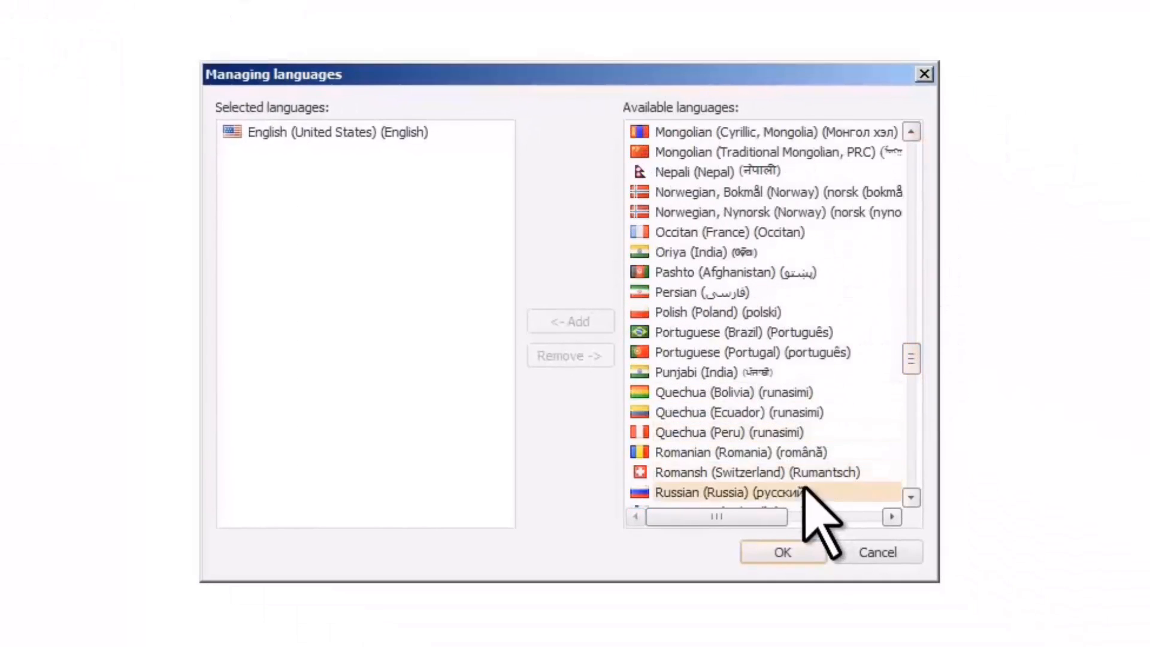
click(805, 489)
click(605, 323)
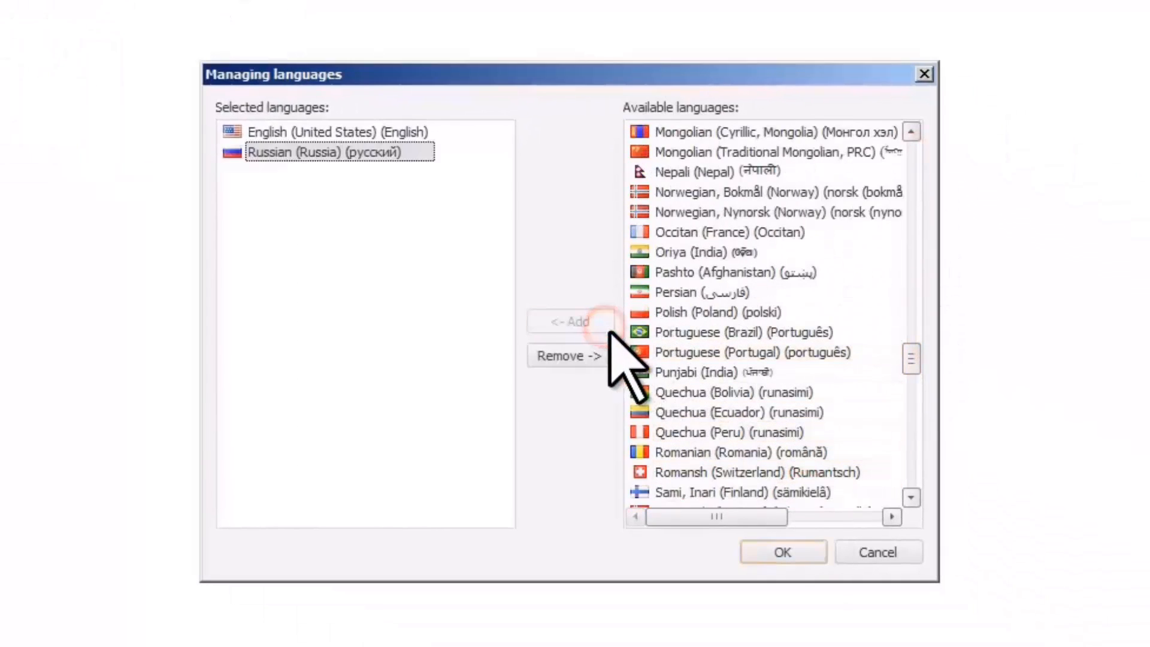
click(767, 548)
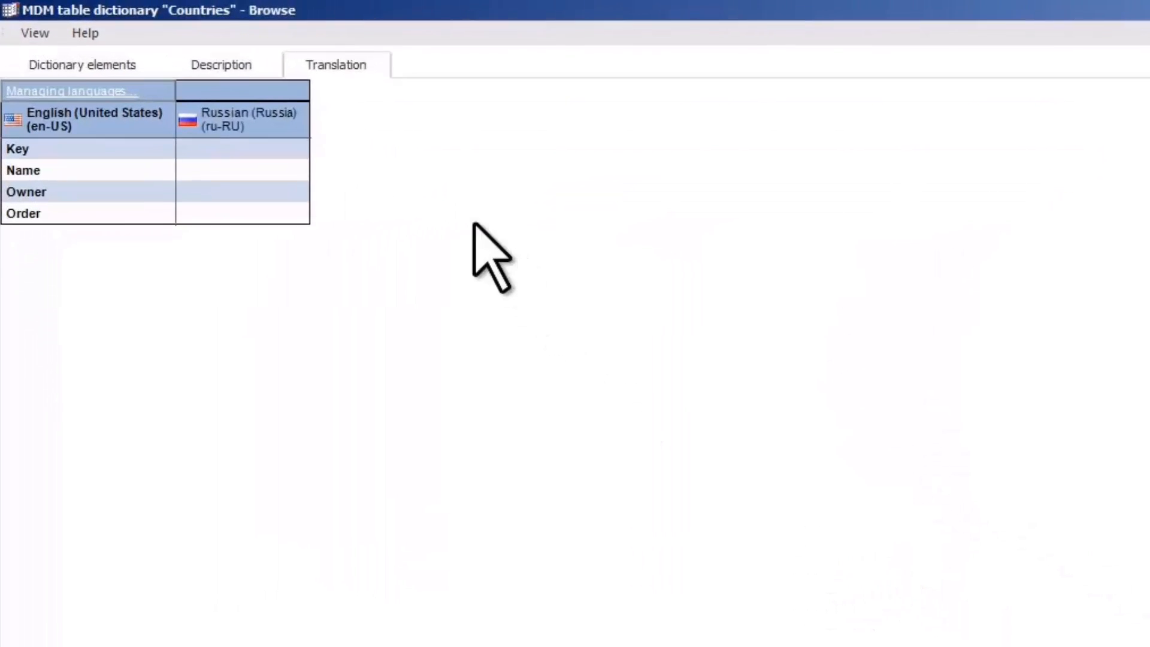
- Enter the Russian translations Ключ, Наименование, Владелец and Порядок for the attributes Key, Name, Owner and Order
click(294, 150)
text(Ключ)
click(288, 169)
text(Наименование)
click(231, 191)
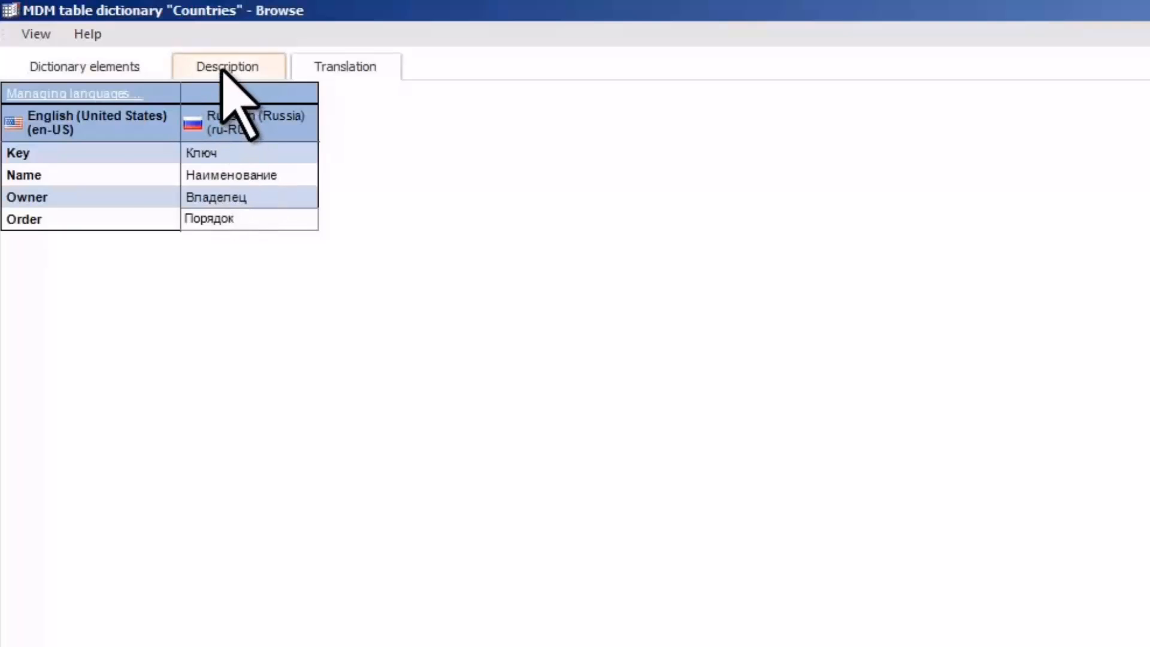
- Add a general attribute with name and identifier TERRID, data type String, and its value translated to the other languages
click(222, 69)
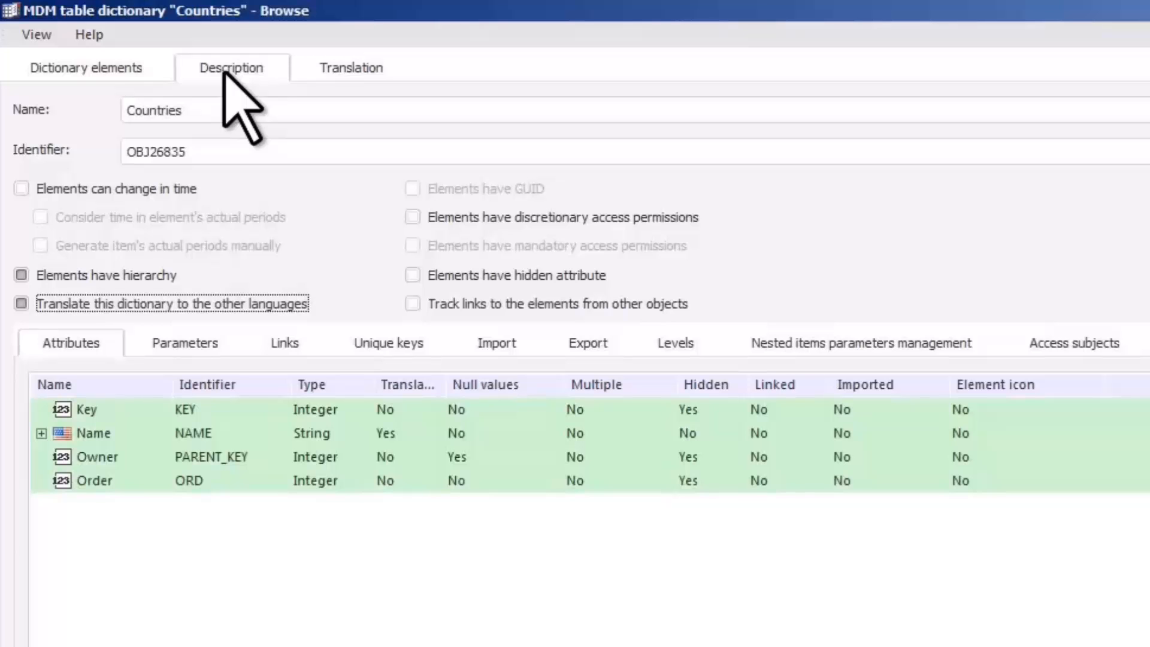
click(41, 433)
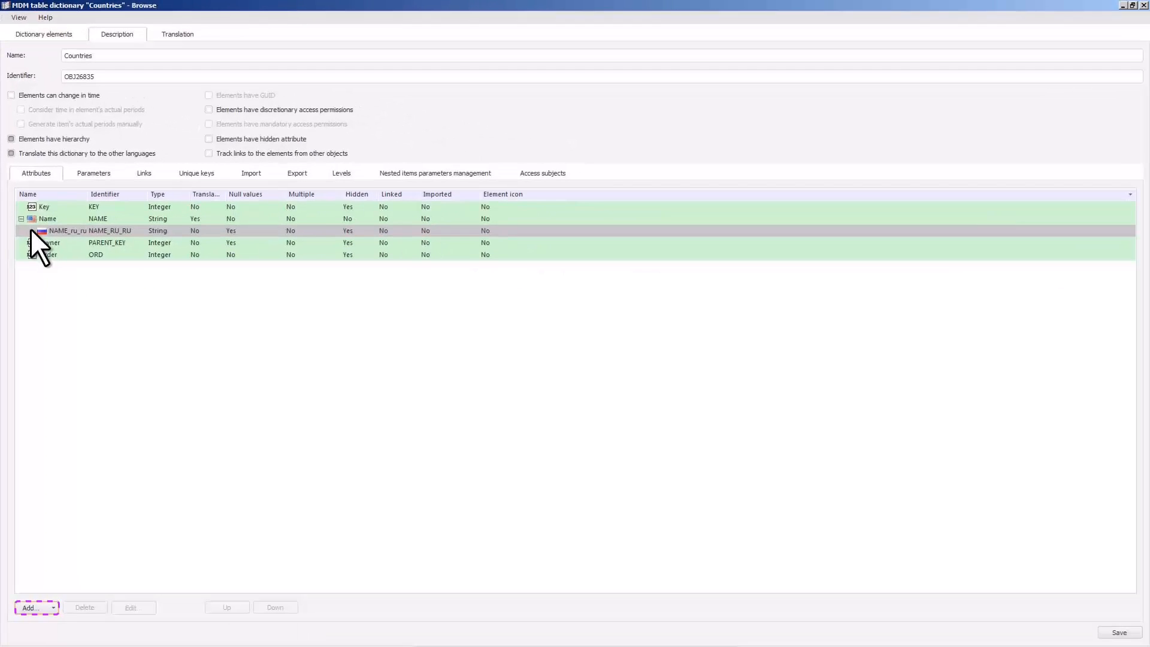
click(48, 605)
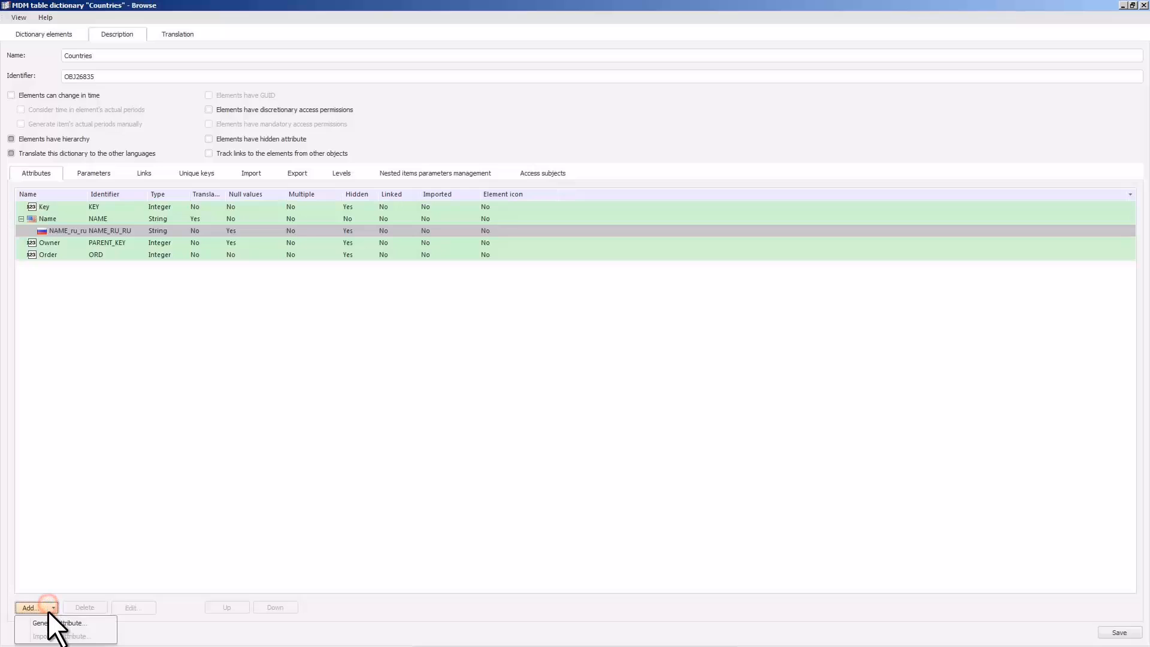
click(48, 623)
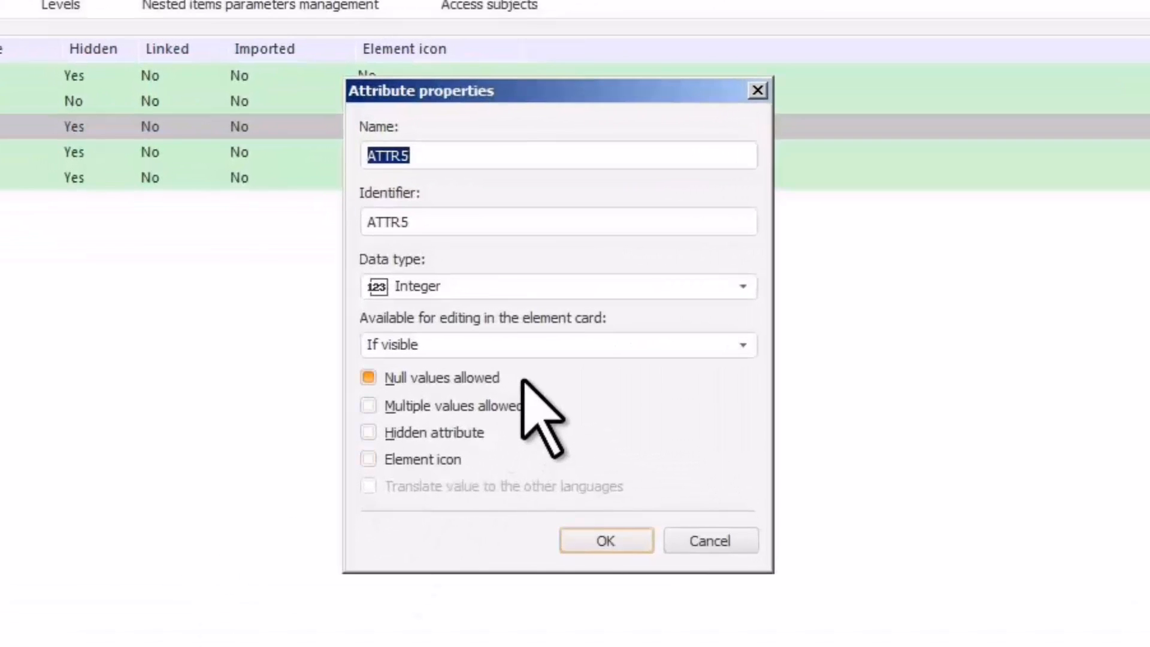
text(TERRID)
key(Tab)
text(TERRID)
click(742, 286)
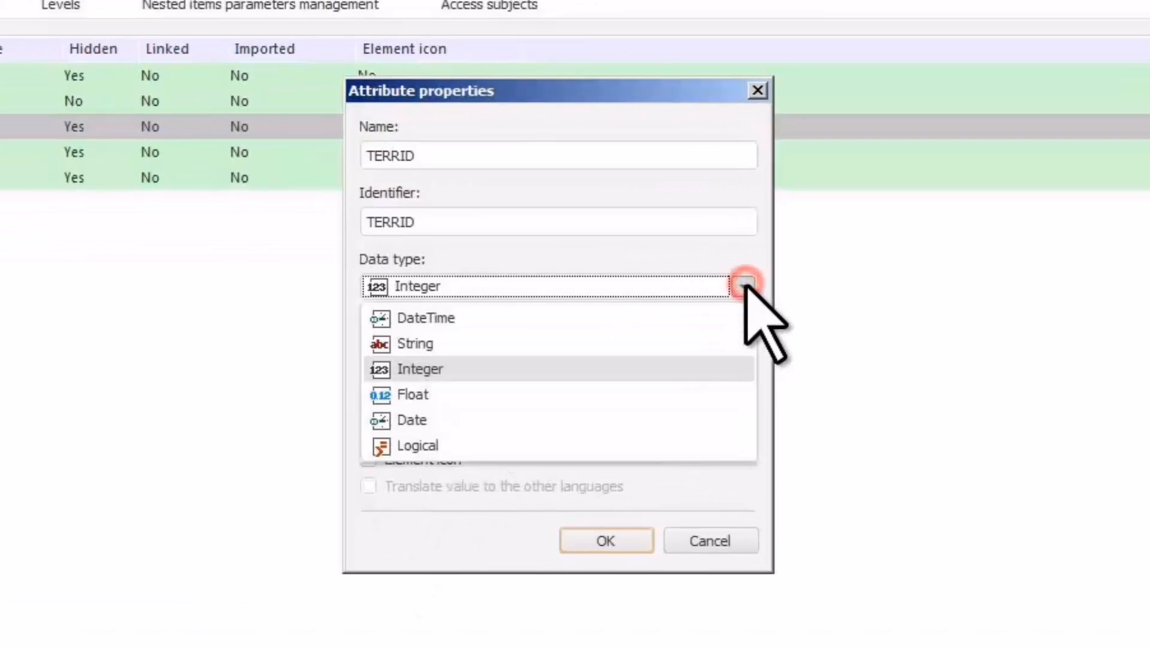
click(649, 344)
click(369, 484)
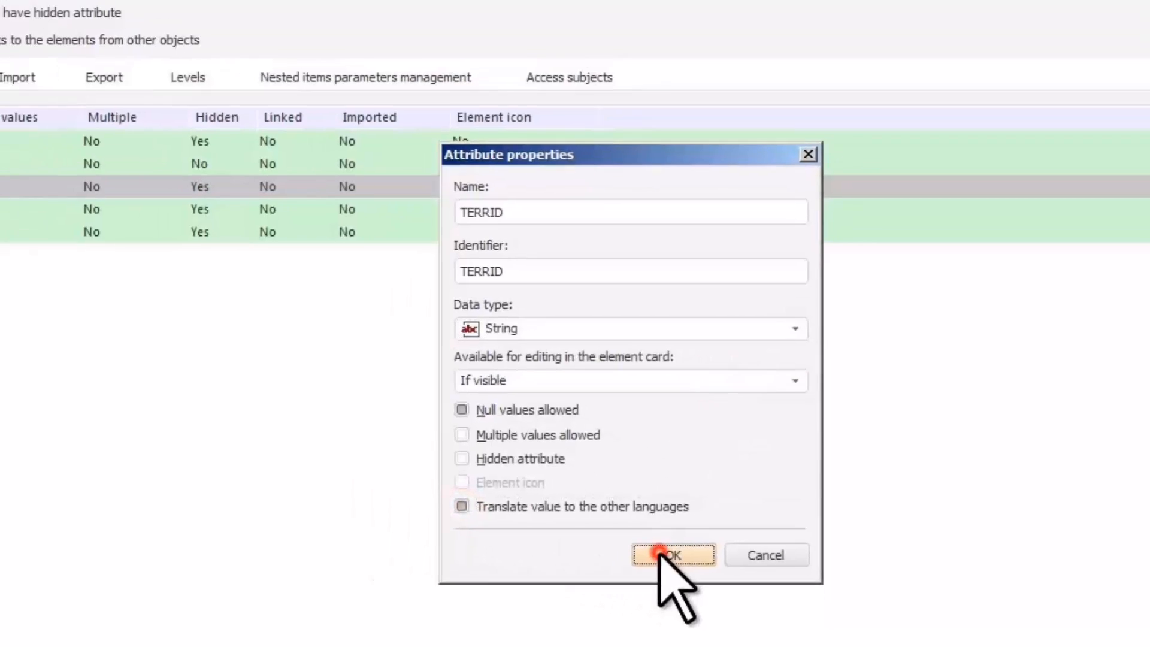
click(605, 541)
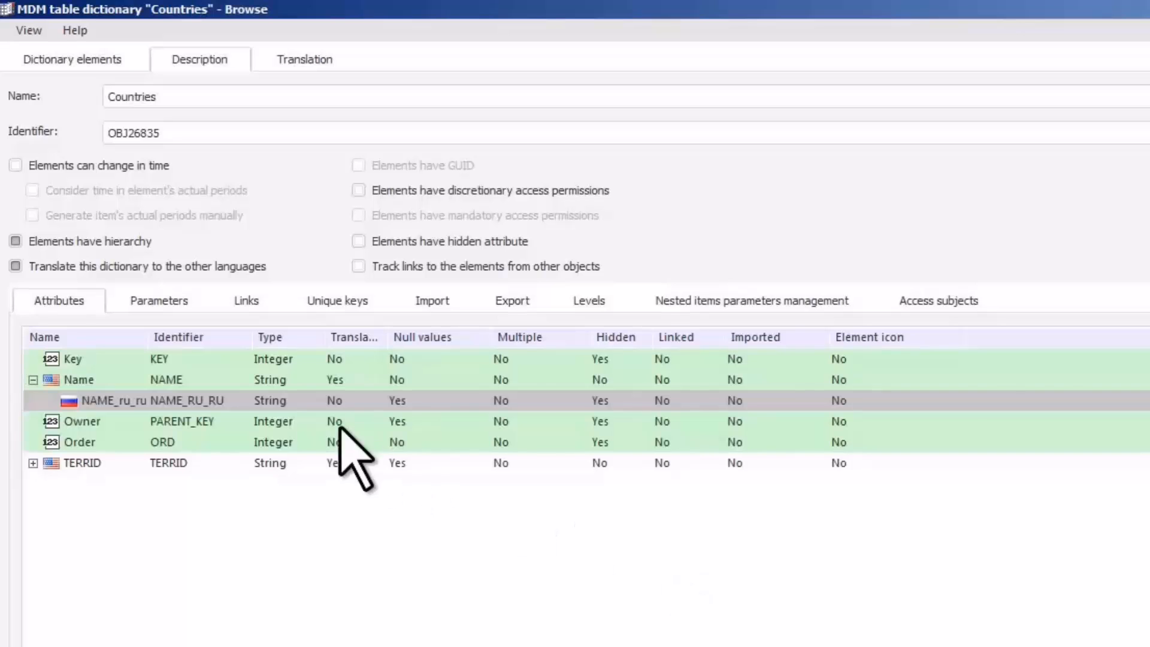
- Examine the dictionary's parameters, links, unique keys, import, export, levels, nested items parameters and access subjects
click(138, 301)
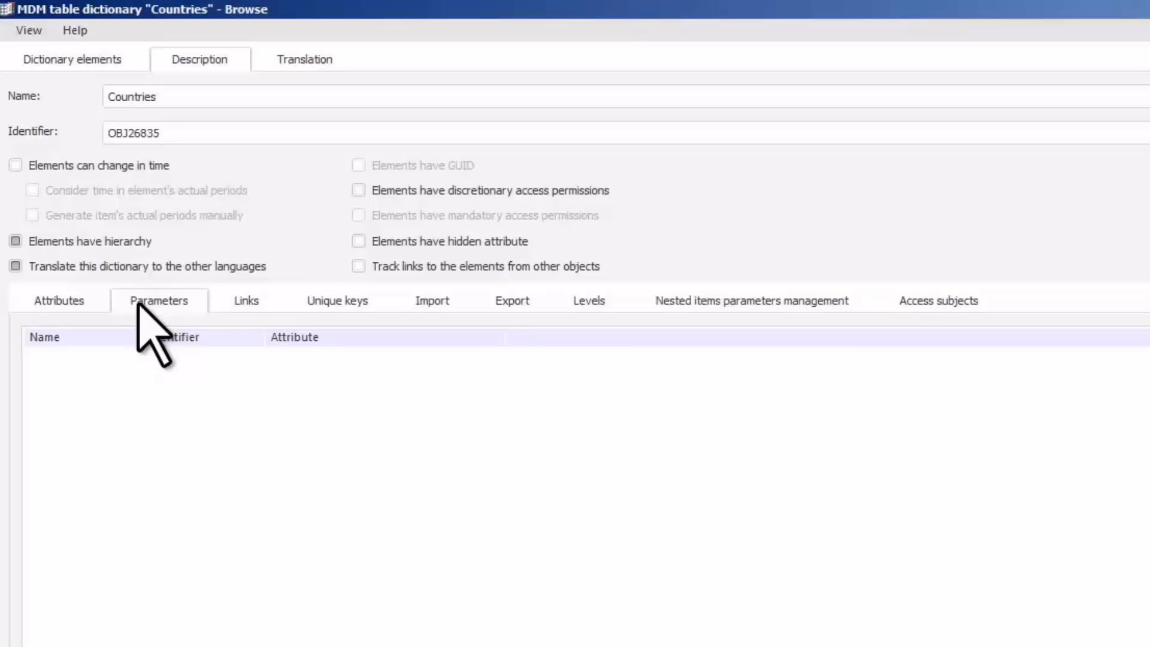
click(225, 301)
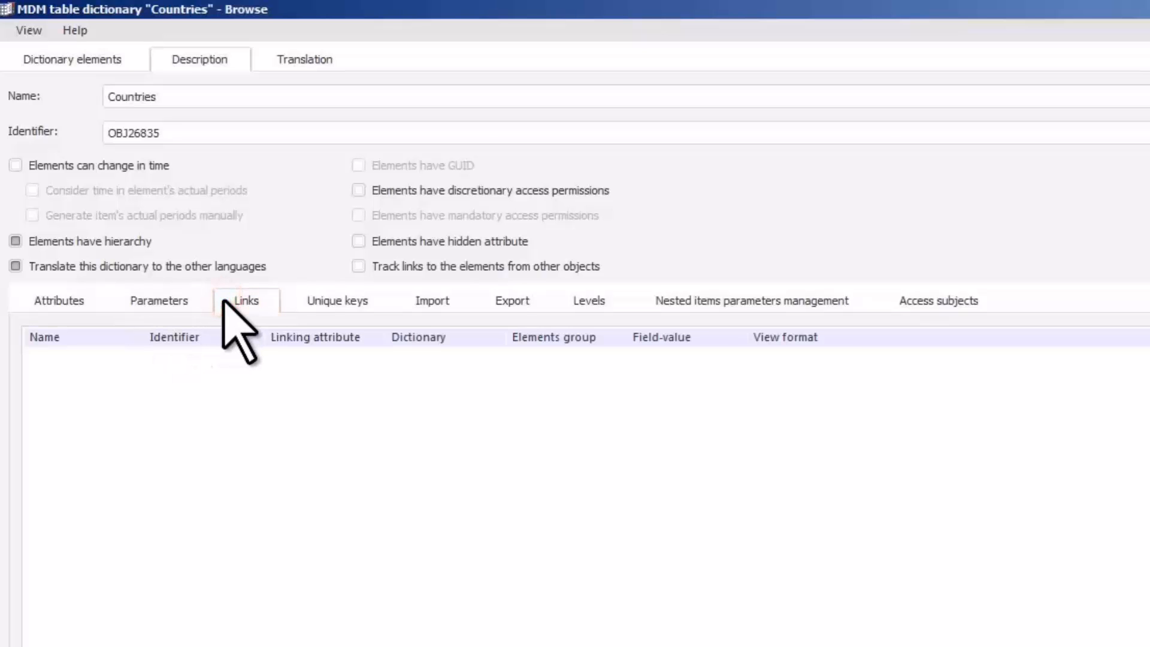
click(299, 299)
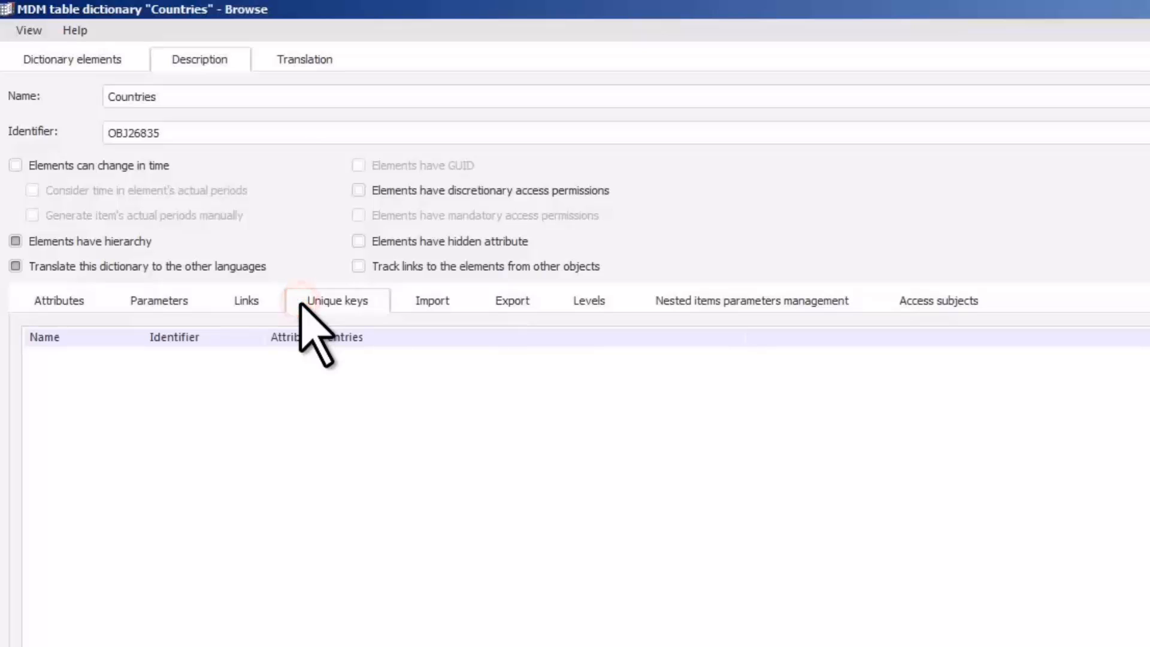
click(427, 301)
click(505, 306)
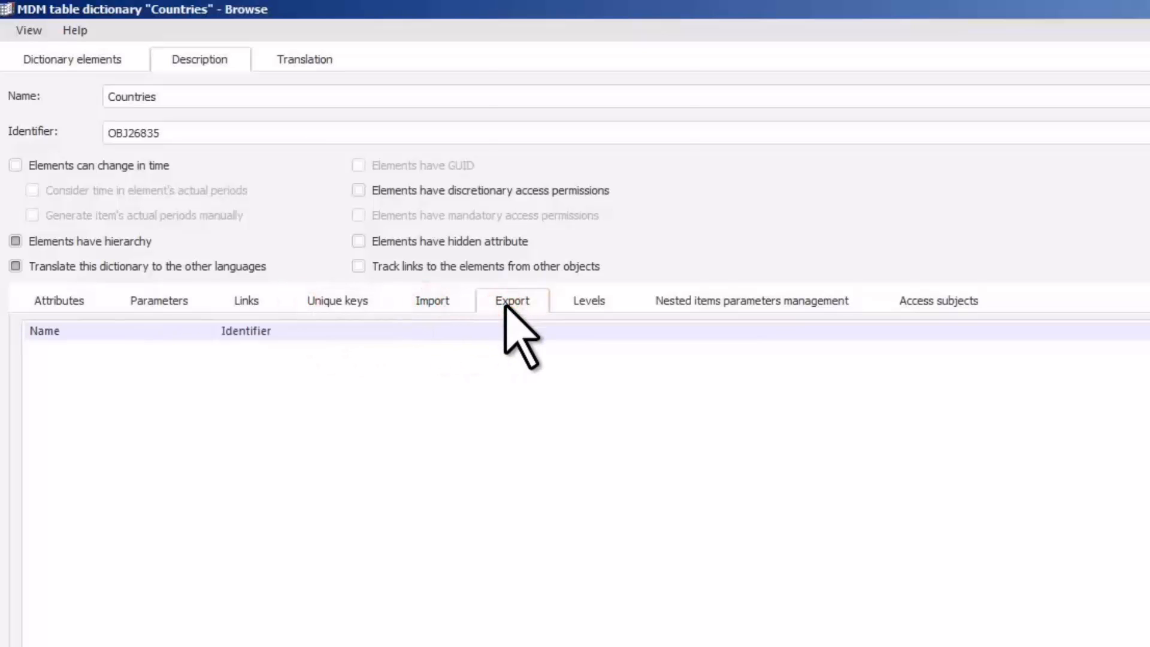
click(583, 304)
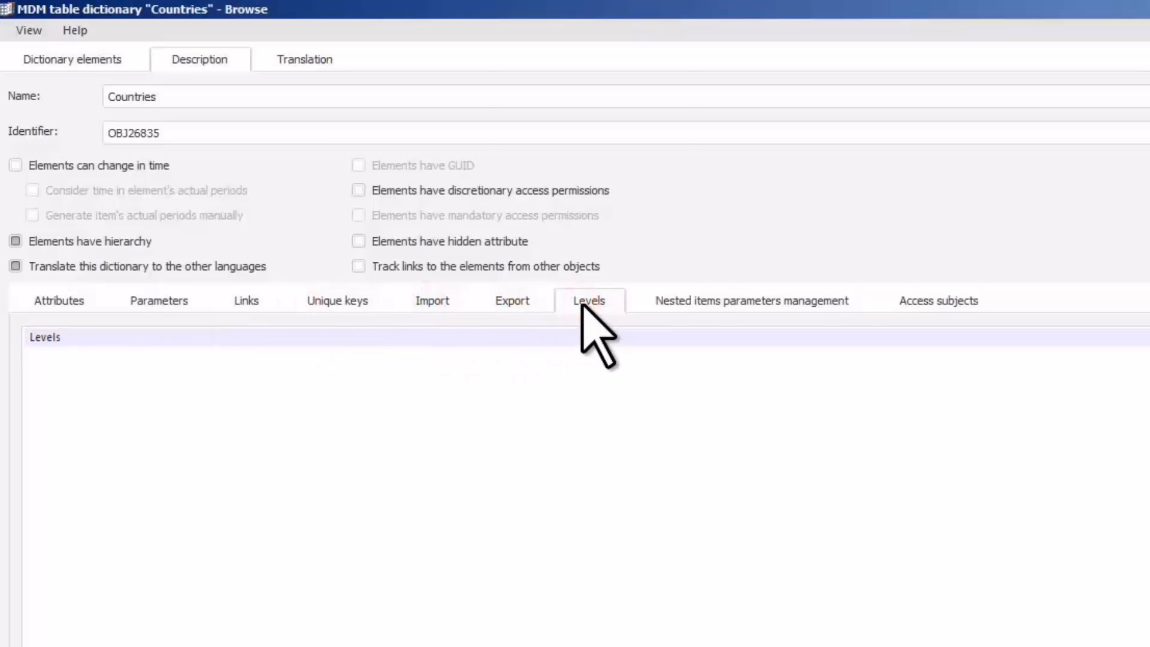
click(666, 304)
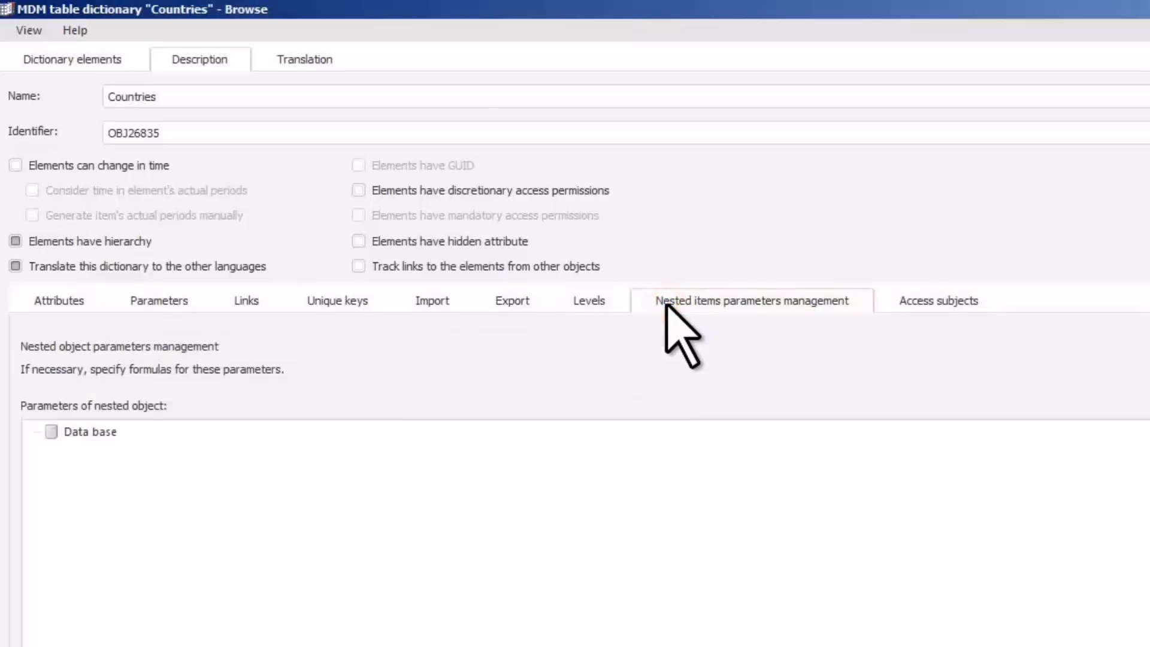
click(925, 307)
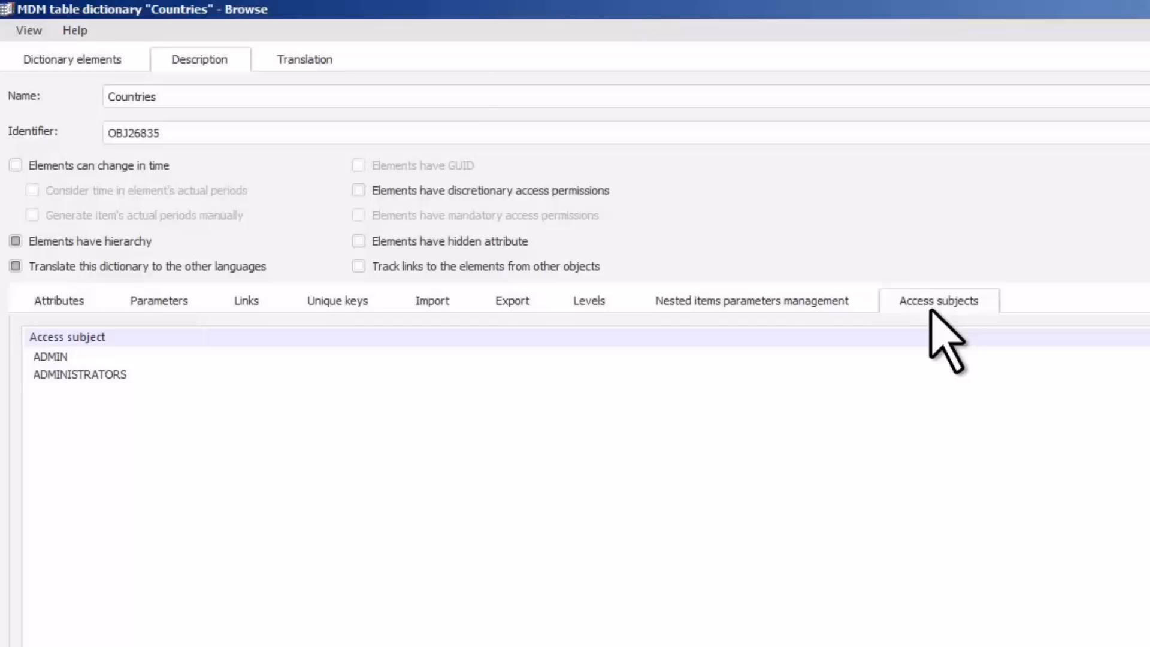
- Try allowing elements to change in time, check the dictionary's parameters and attributes, and turn the option off again
click(16, 166)
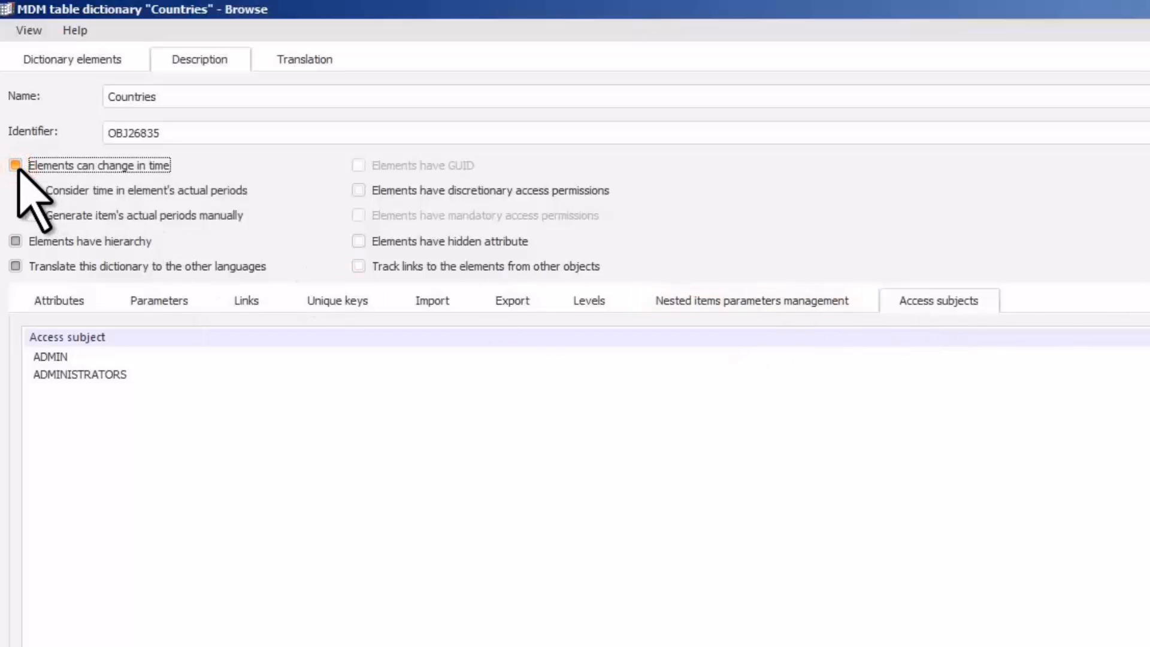
click(133, 299)
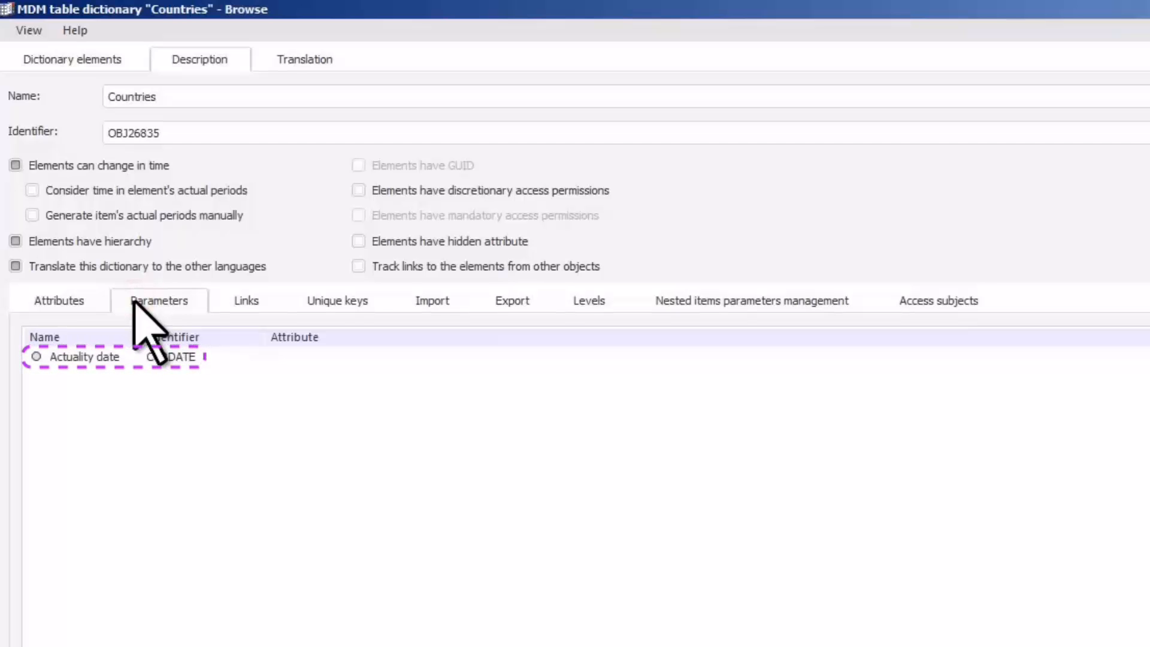
click(77, 300)
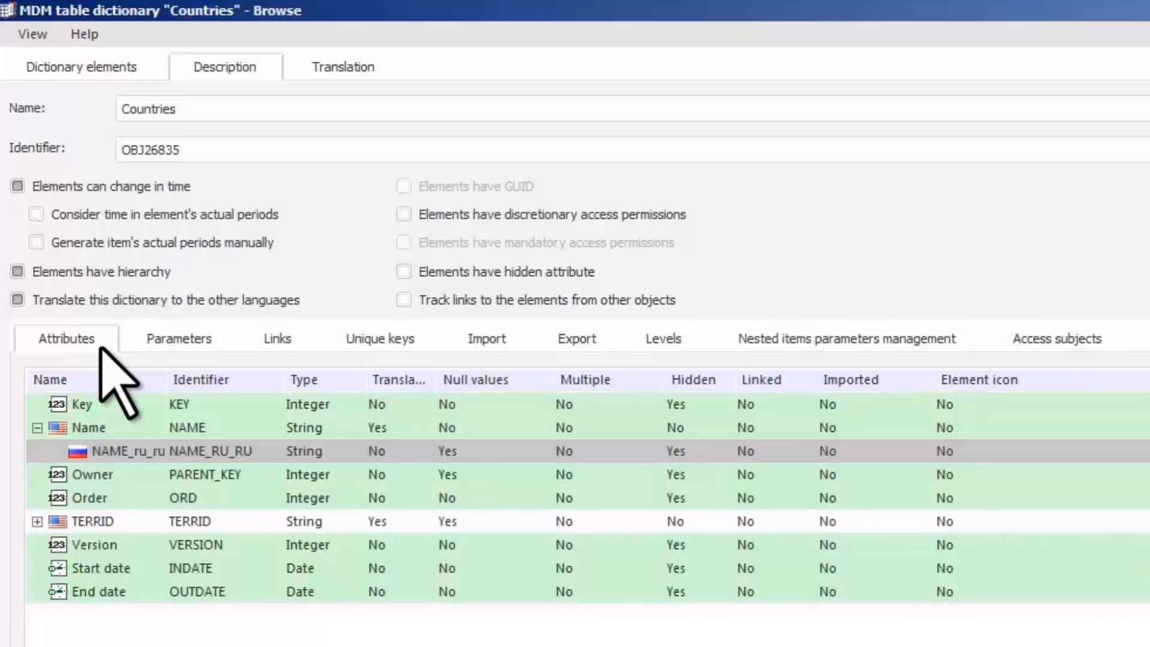
click(17, 186)
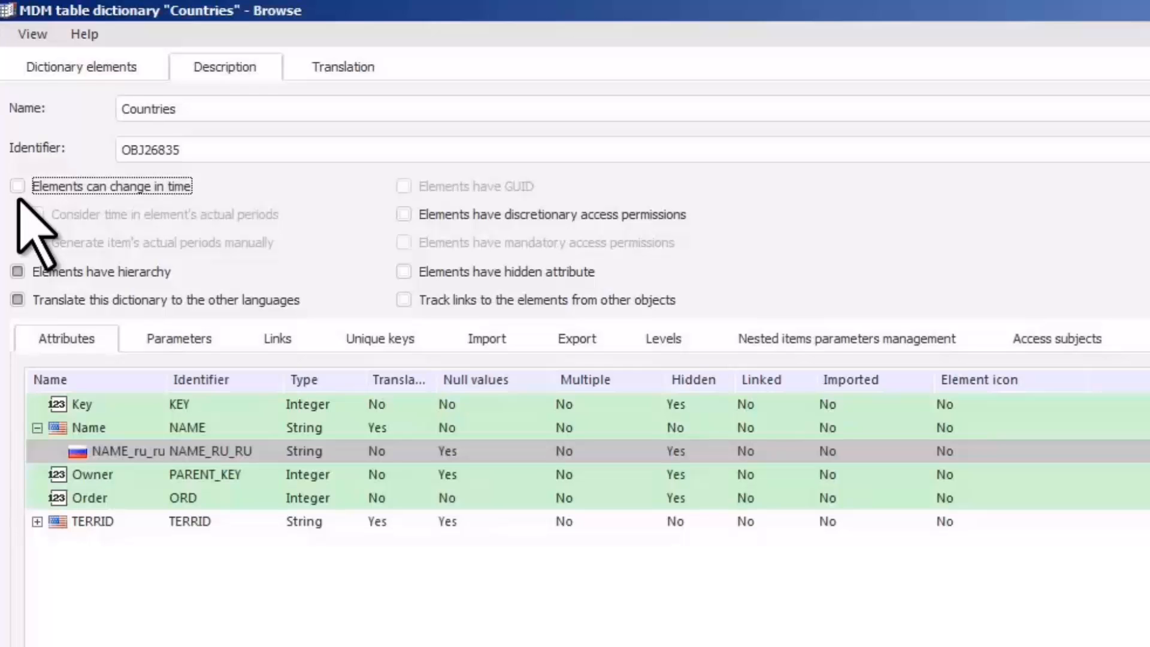
- Try giving elements discretionary access permissions, check the access subjects, and turn the option off again
click(404, 215)
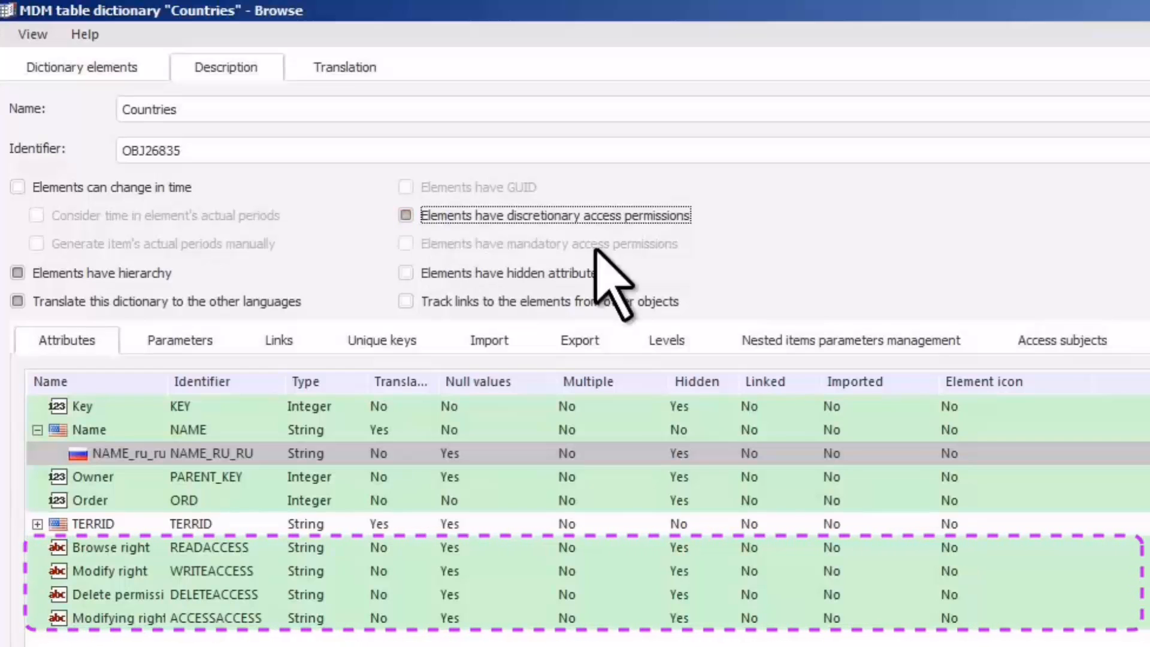
click(1019, 339)
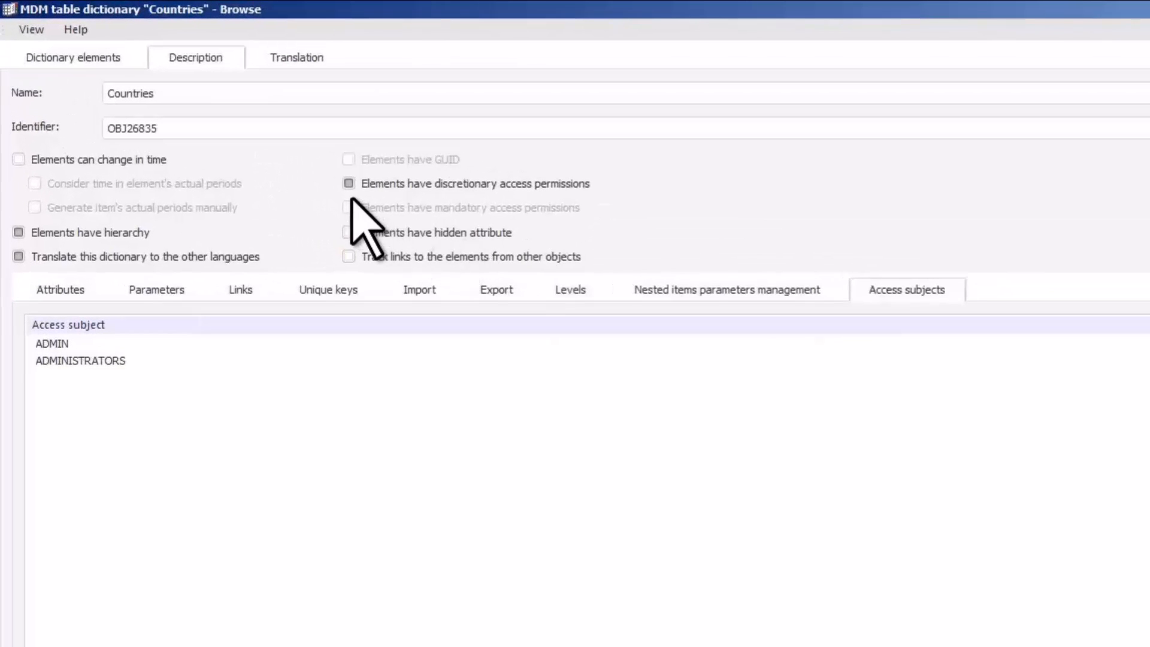
click(207, 110)
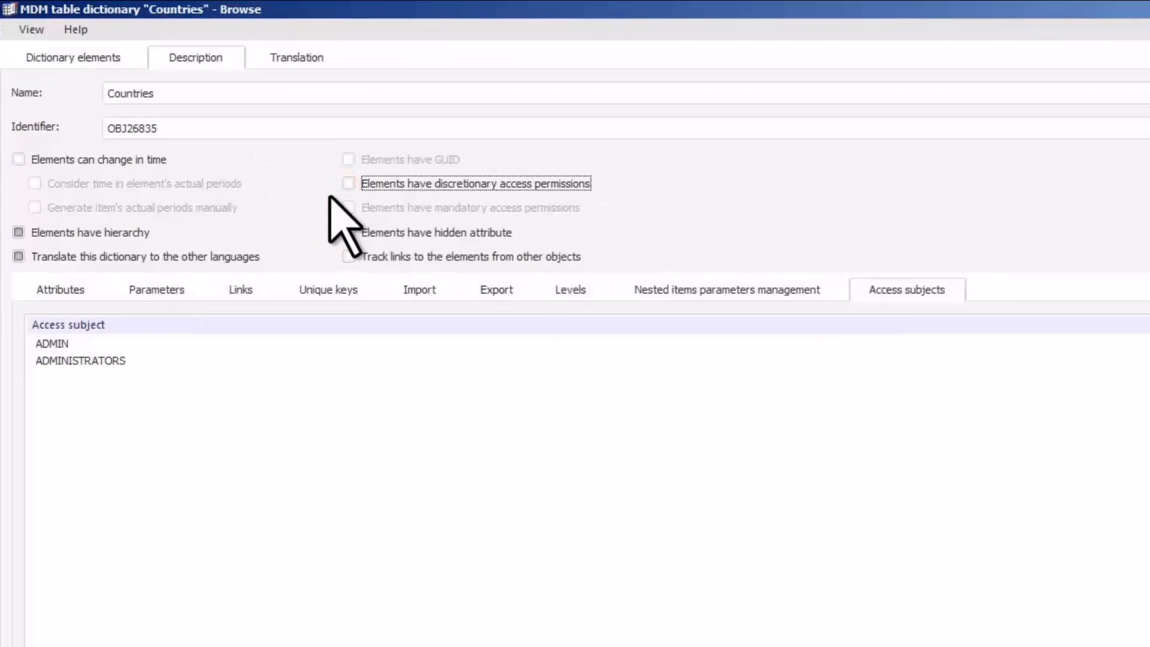
- Add an import object to the Countries dictionary with the table T_COUNTRIES_ as its source
click(424, 283)
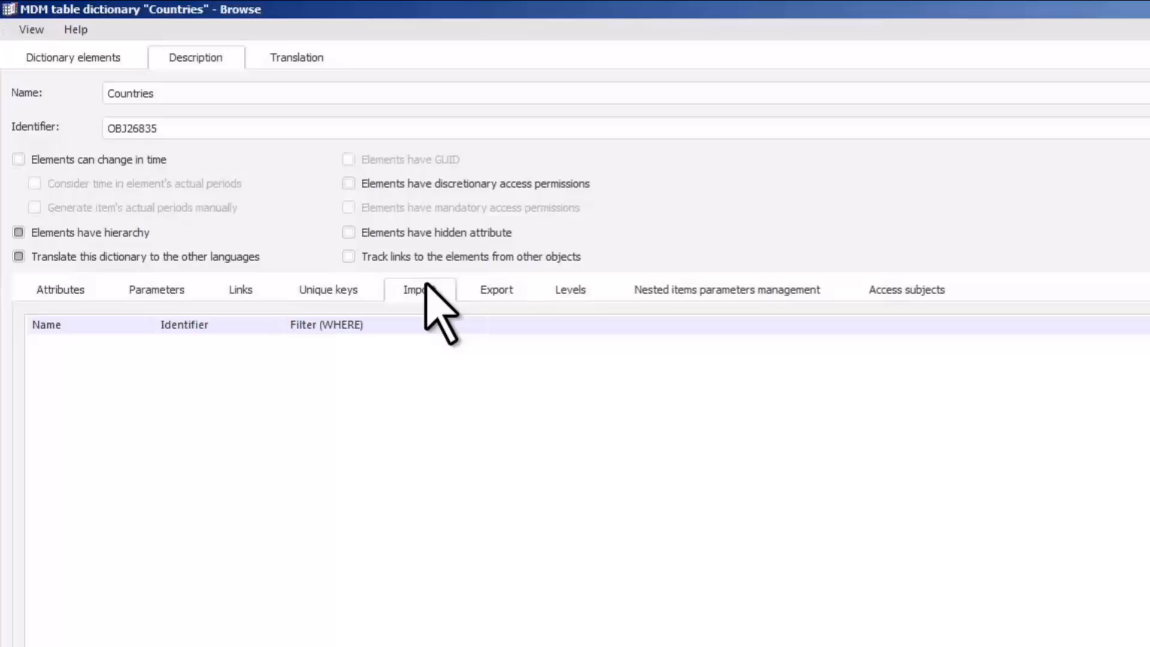
click(36, 607)
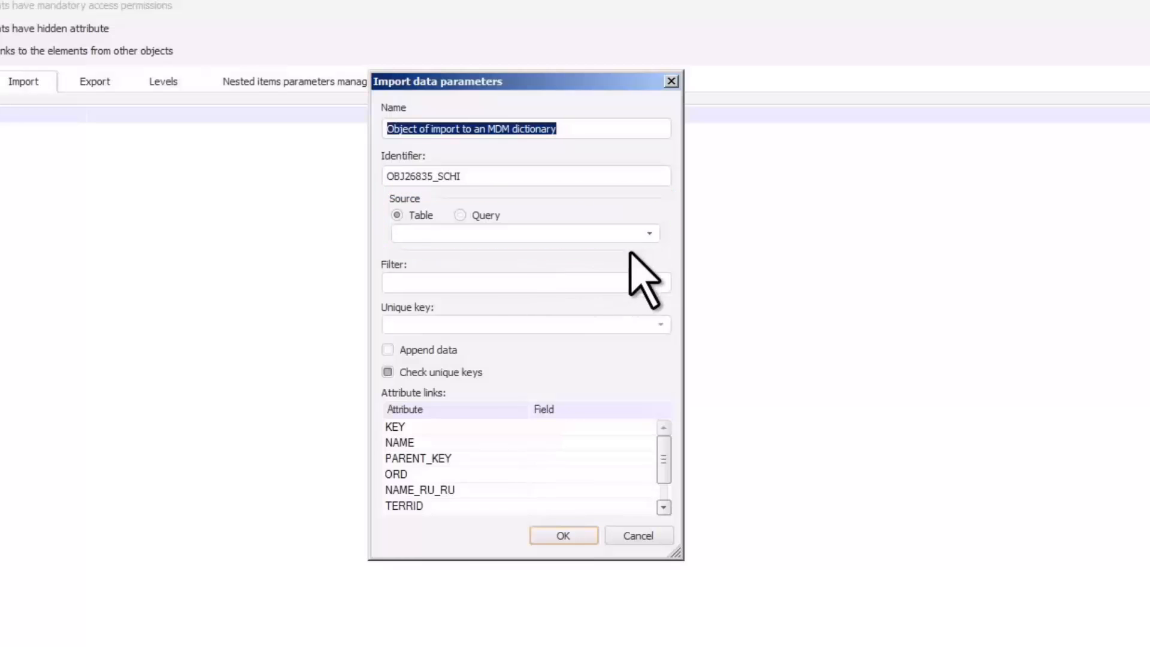
click(649, 233)
click(578, 367)
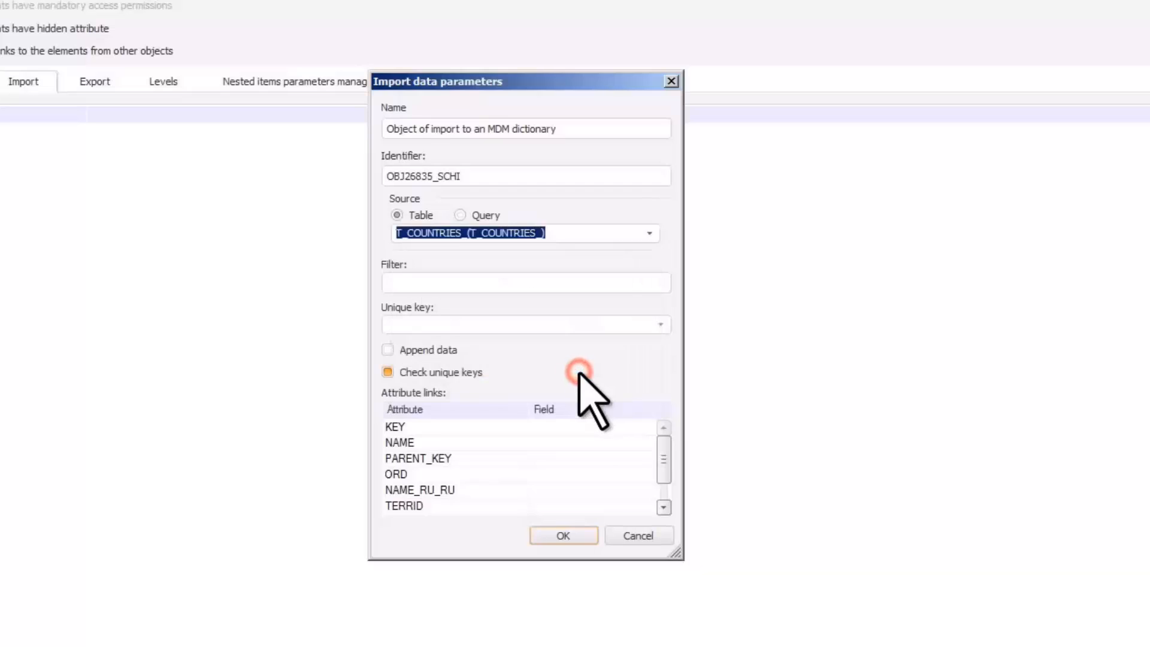
- Map the import attributes KEY, PARENT_KEY, ORD and TERRID to their same-named fields, NAME to NAME_EN_US and NAME_RU_RU to NAME, and save the dictionary
click(635, 446)
click(636, 502)
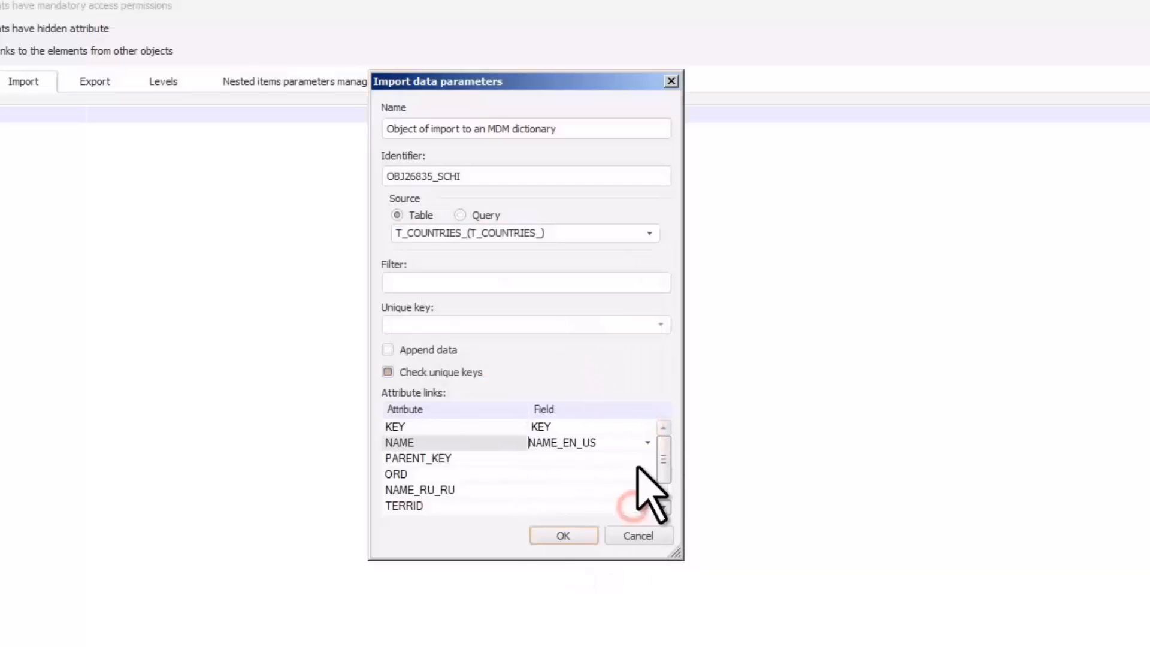
click(649, 458)
click(635, 492)
click(641, 473)
click(635, 522)
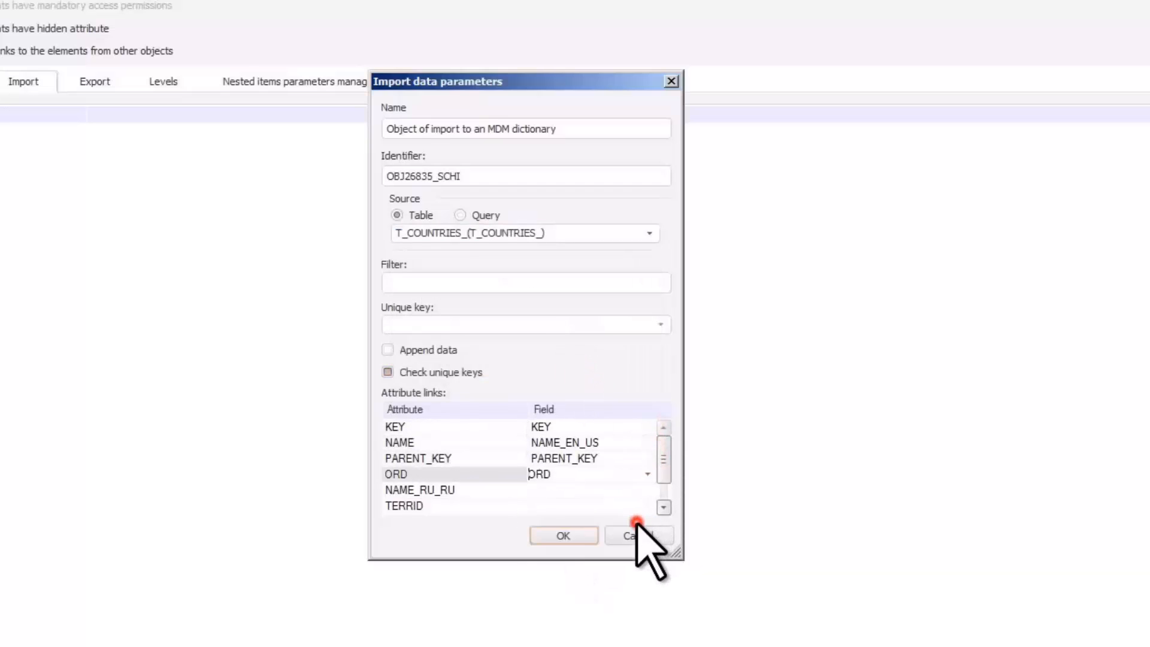
click(644, 490)
click(636, 514)
click(626, 584)
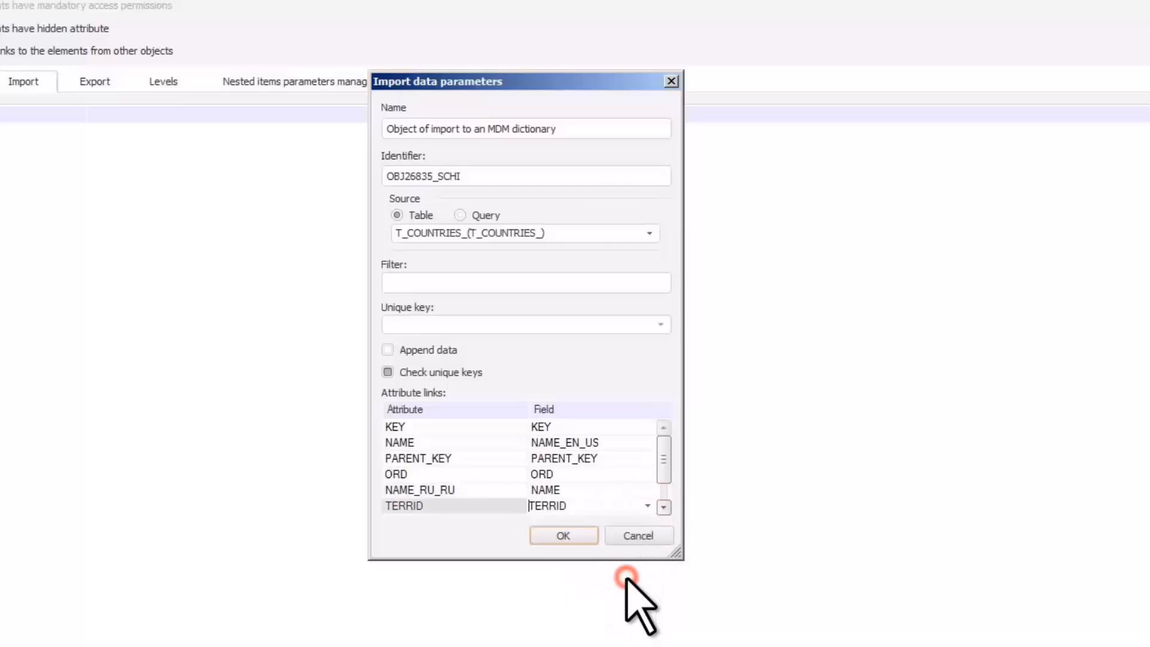
click(578, 537)
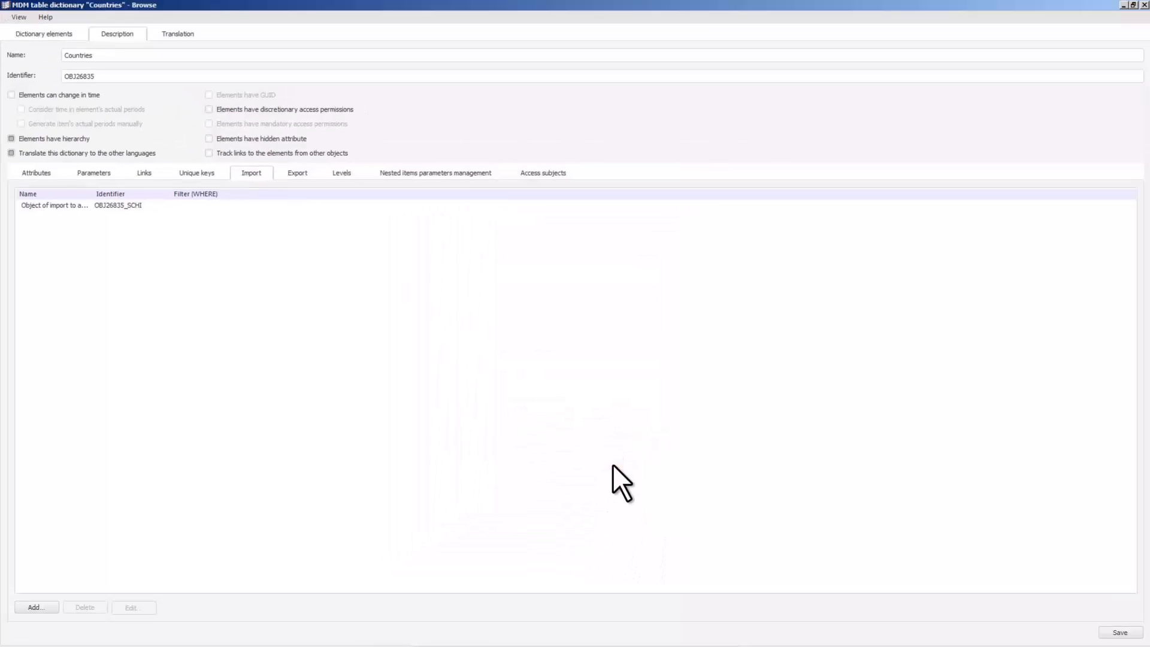
click(1119, 632)
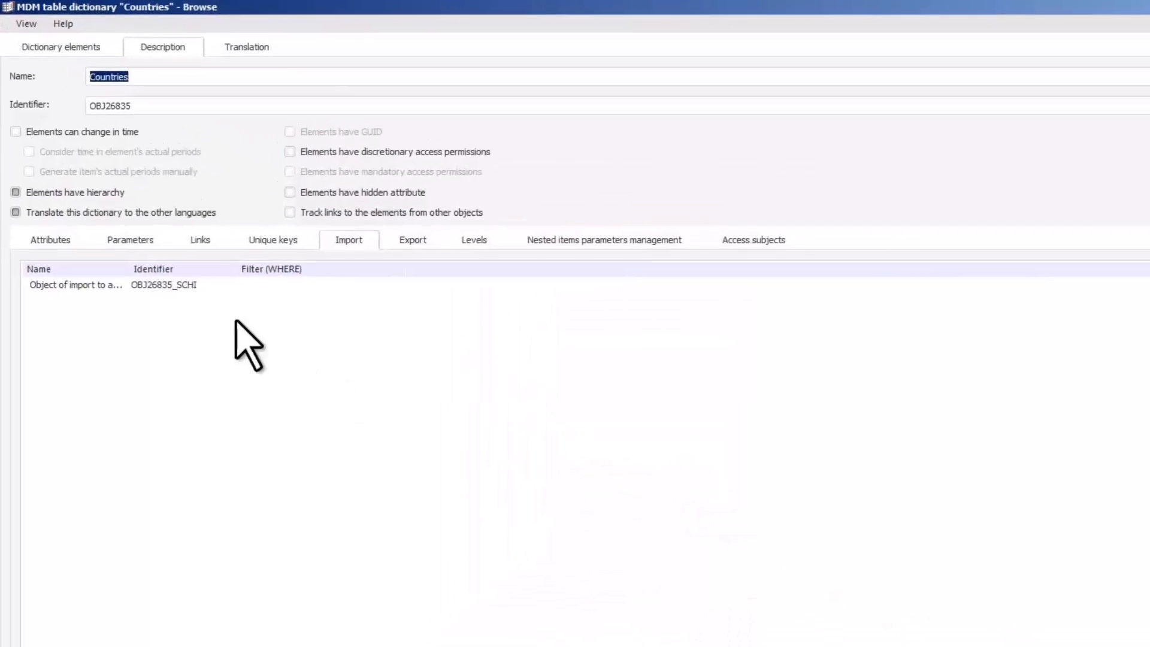
- Clear all existing elements from the Countries dictionary
click(13, 47)
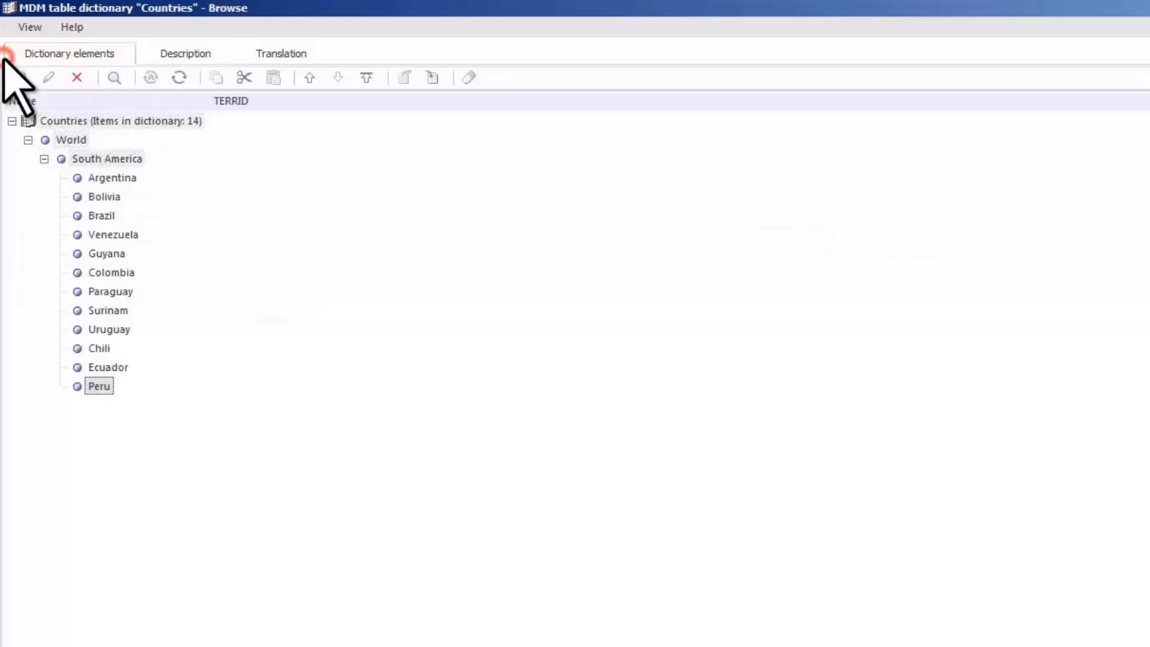
click(411, 66)
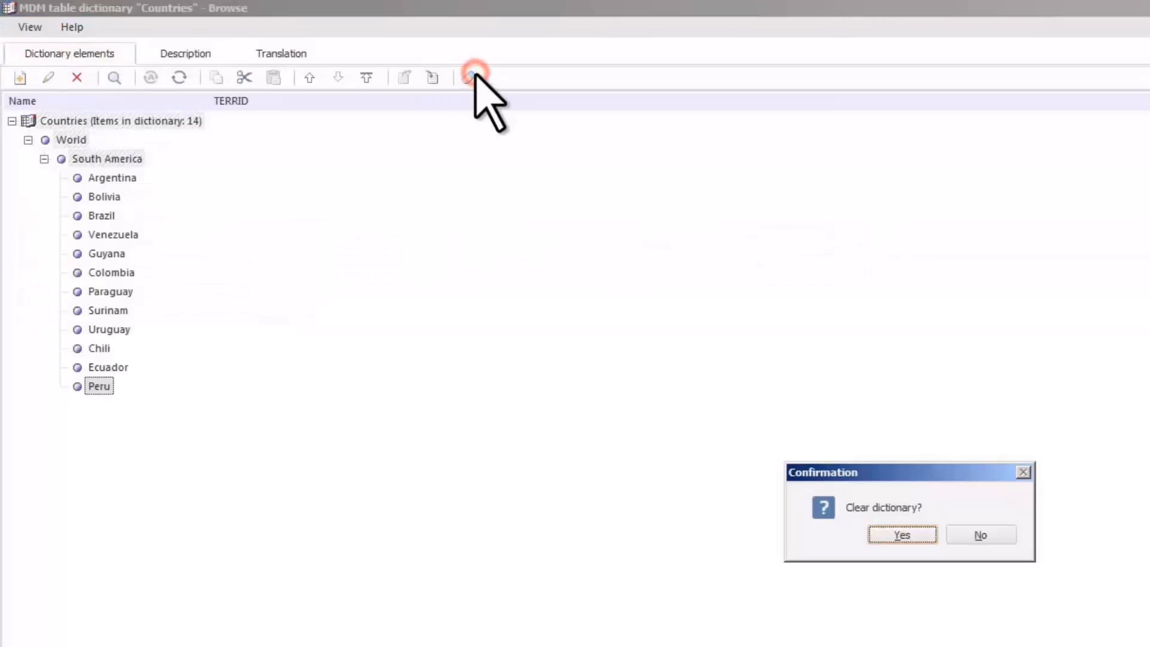
click(901, 530)
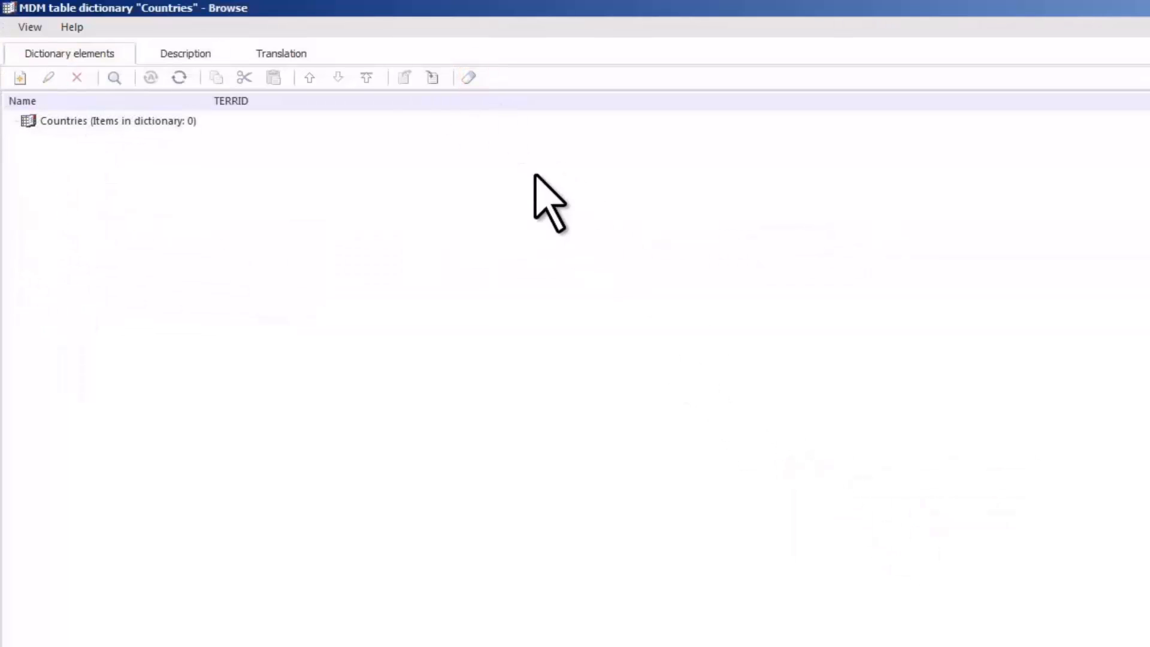
- Import the dictionary's elements with the "Object of import to an MDM dictionary" schema and check the hierarchy under World and Africa
click(432, 78)
click(895, 541)
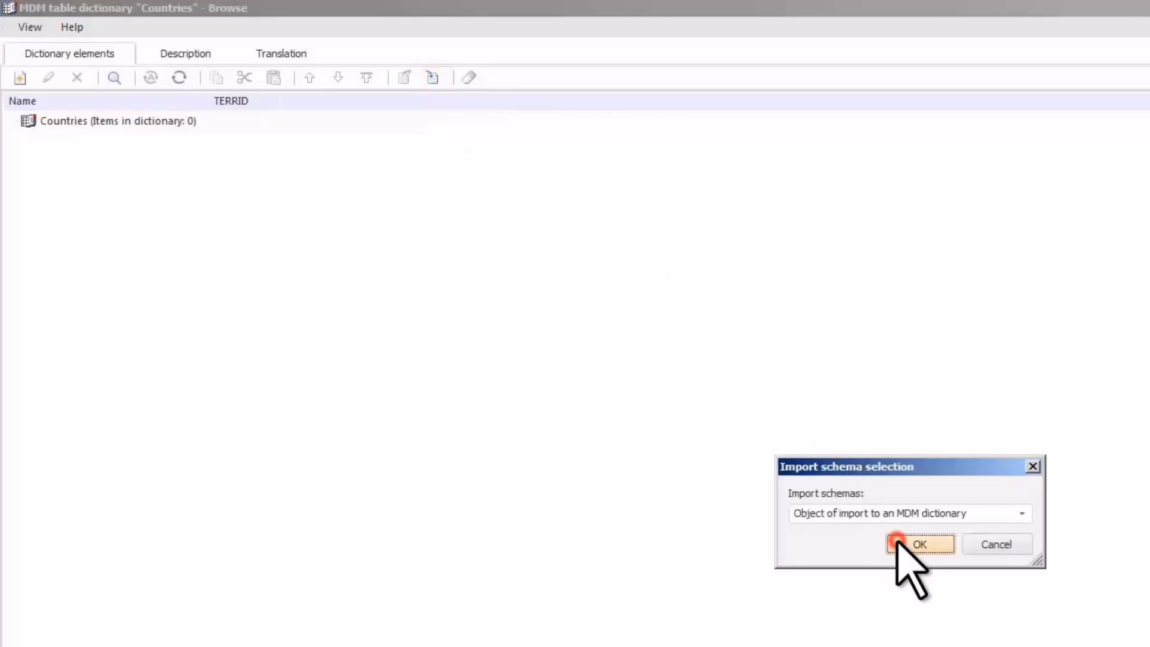
click(978, 533)
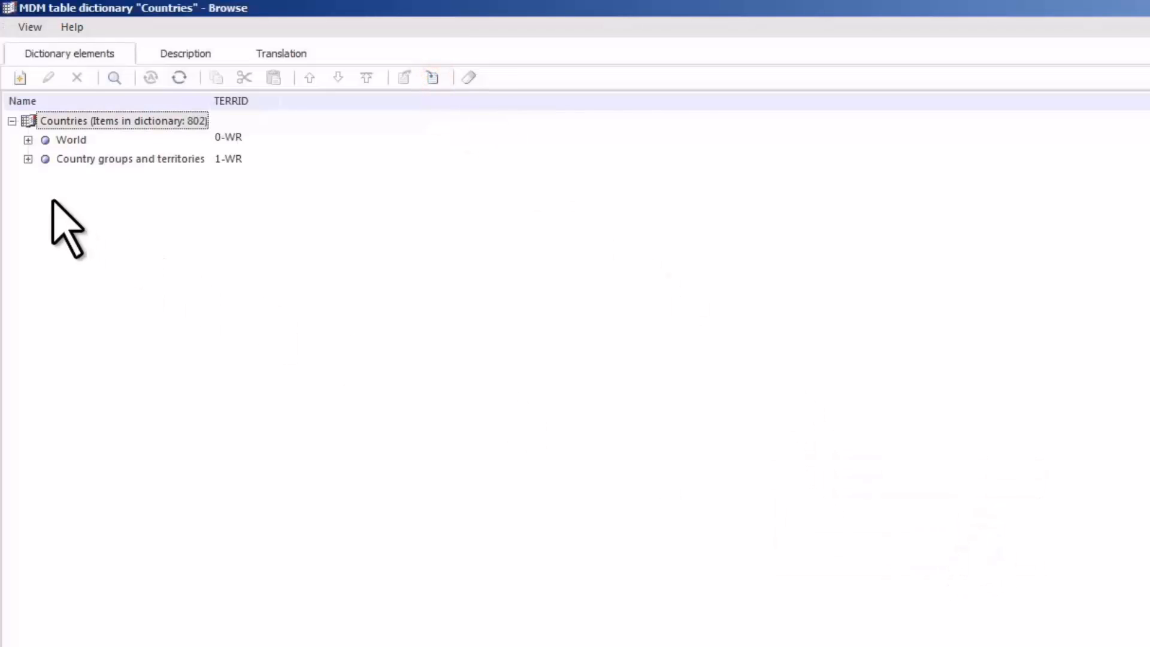
click(27, 140)
click(44, 159)
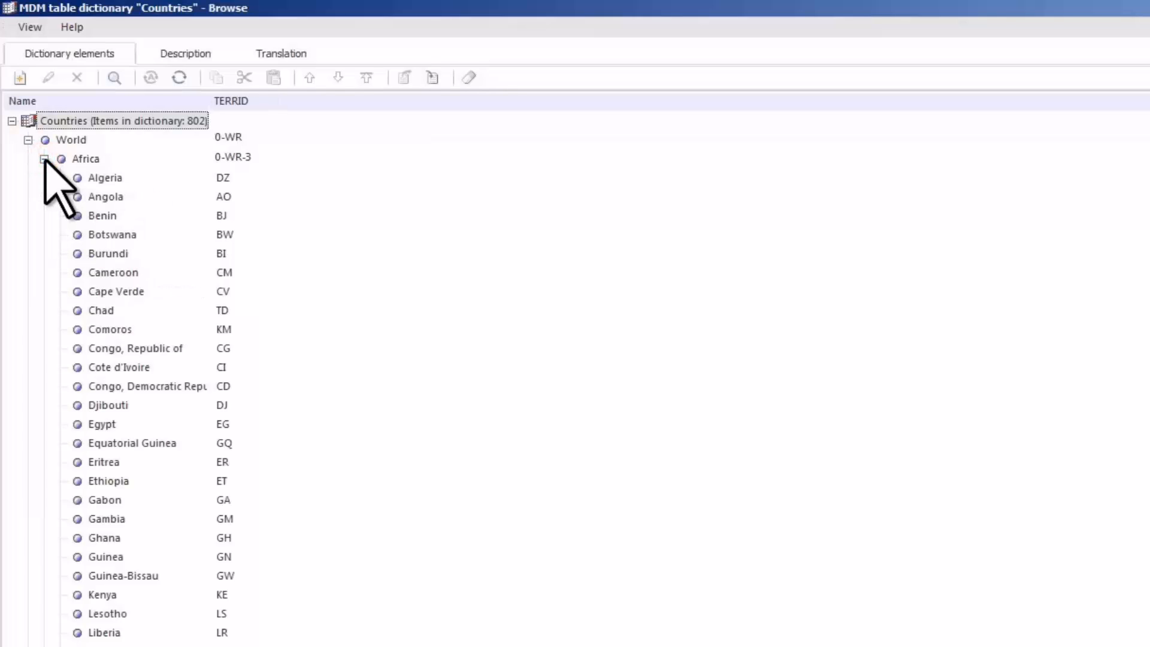
click(44, 159)
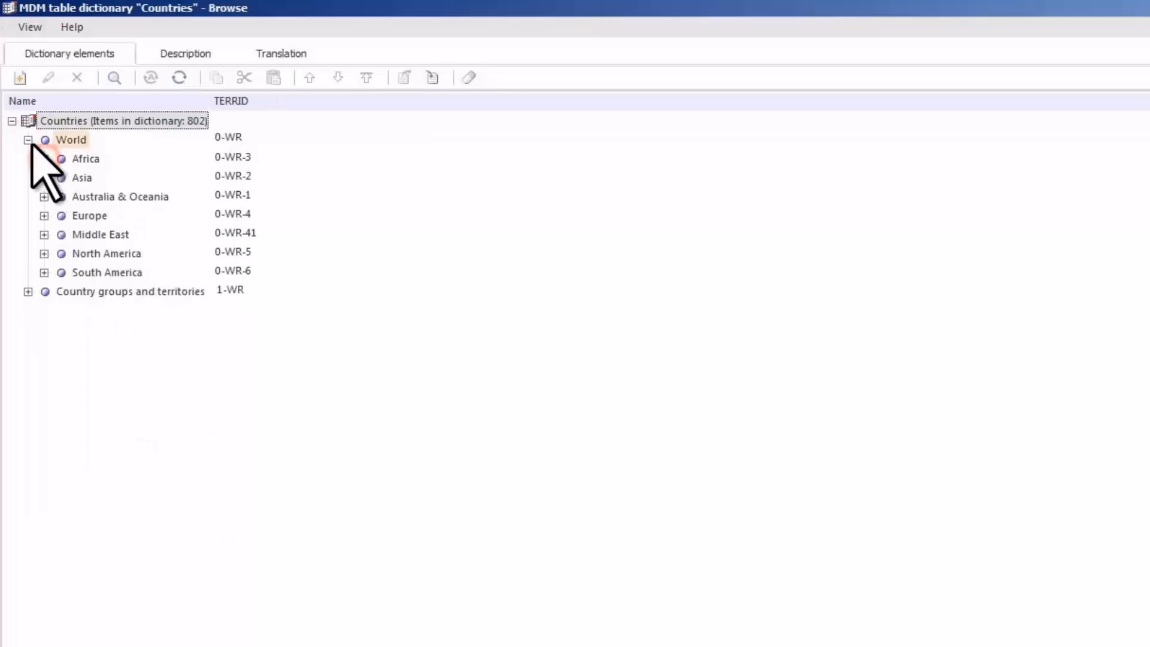
click(27, 140)
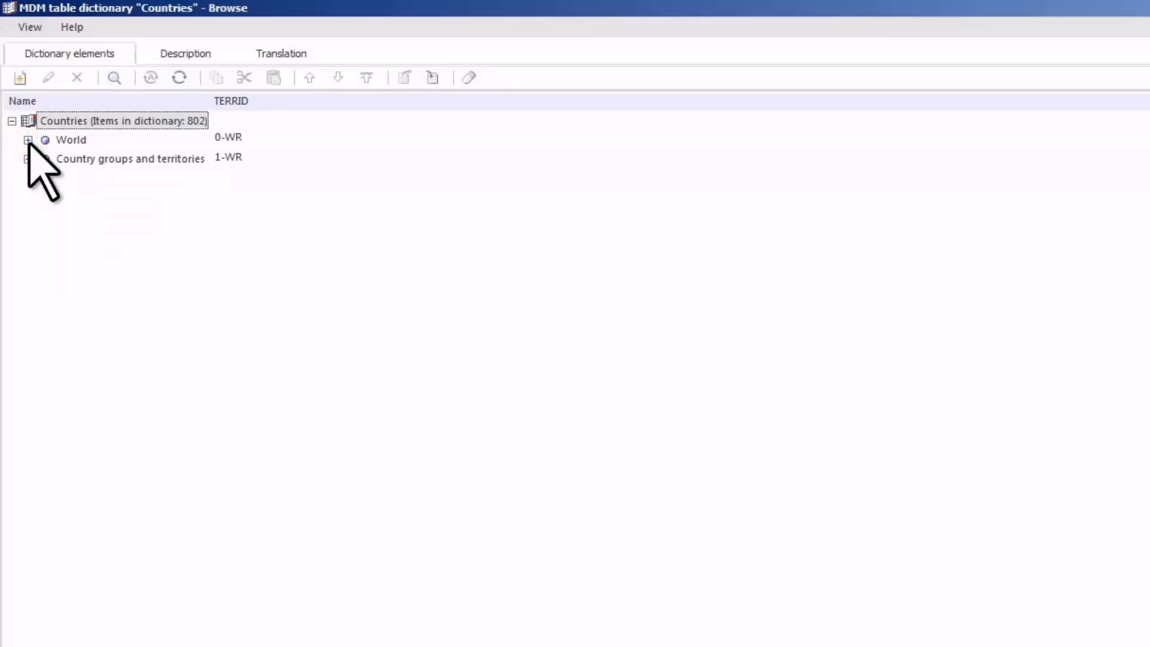
- Delete the "Country groups and territories" element with its child elements and close the Countries dictionary
click(72, 158)
click(77, 77)
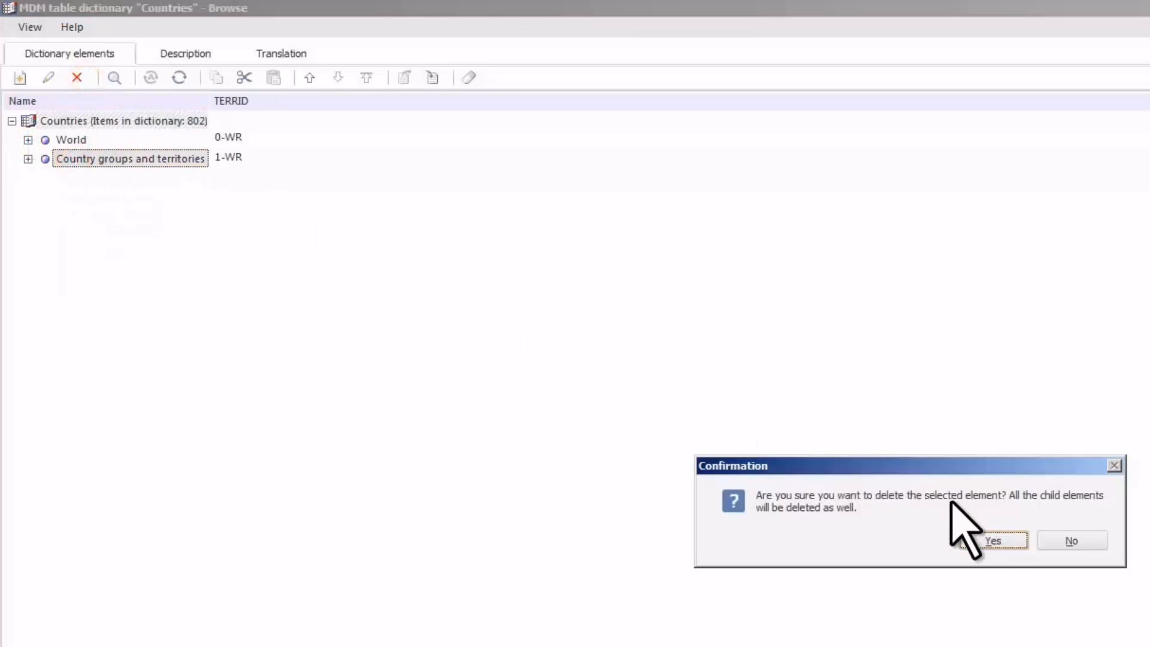
click(1007, 539)
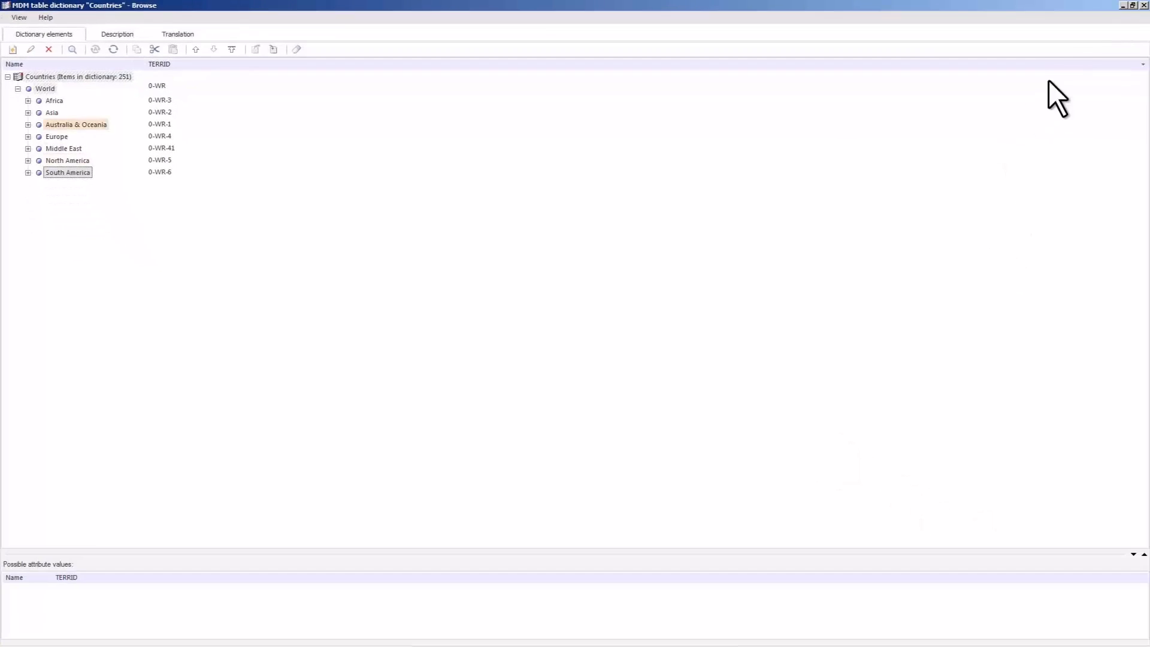
click(1142, 5)
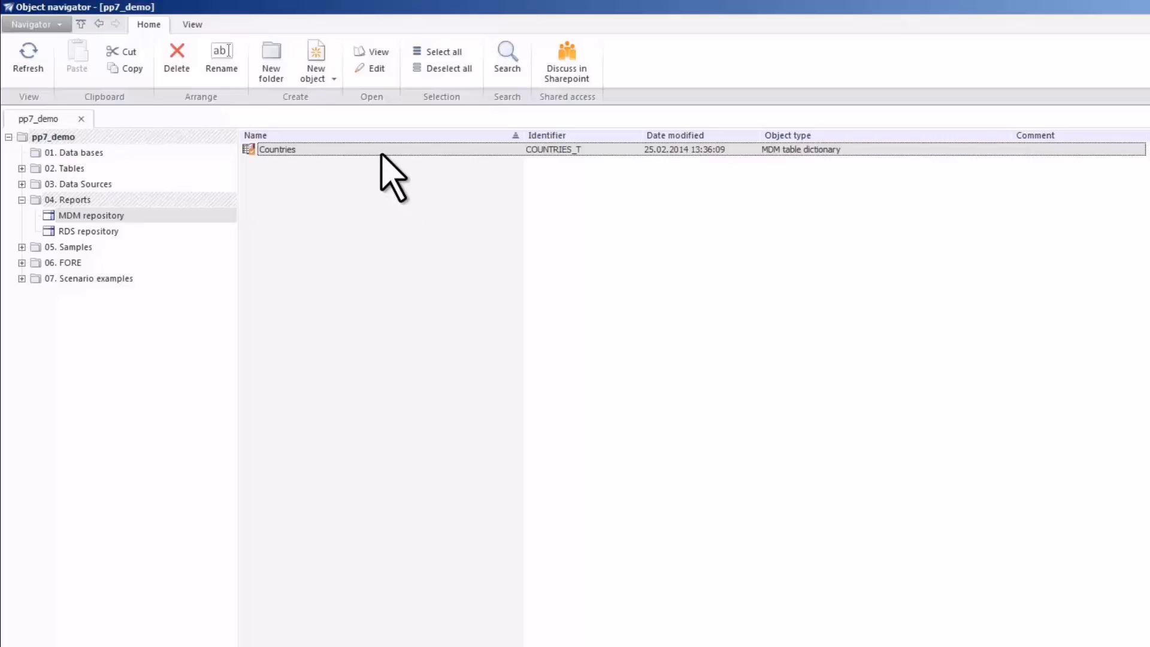
- Open the element groups of the Countries dictionary and add an "Items from list" primitive to a new group
right_click(381, 151)
click(393, 236)
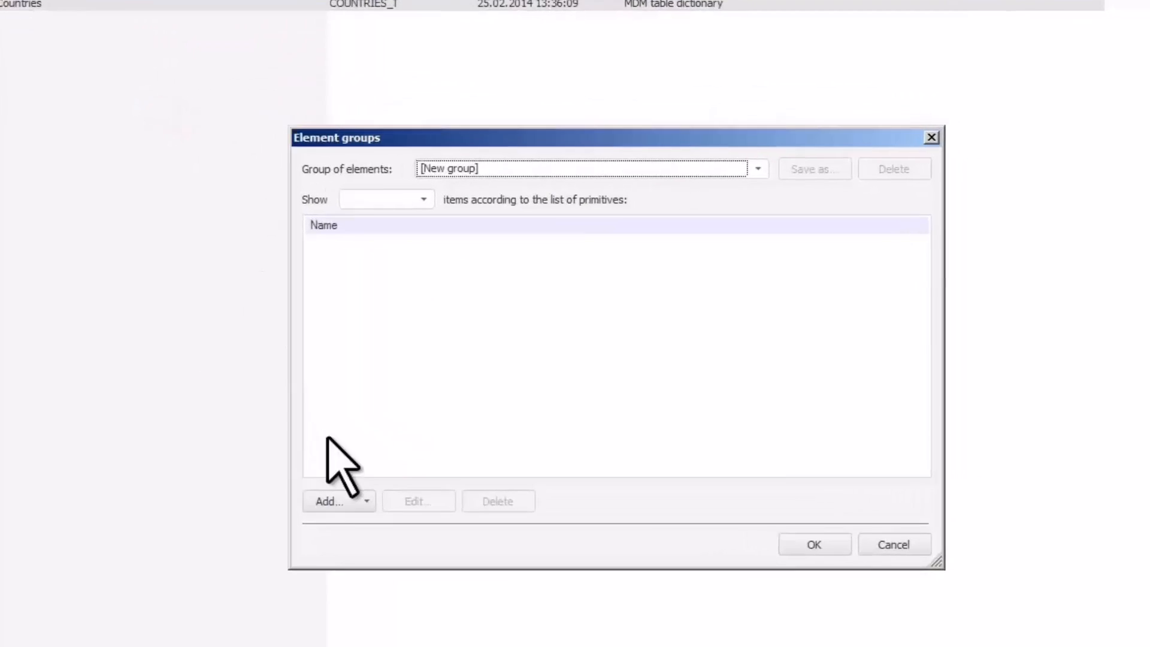
click(533, 546)
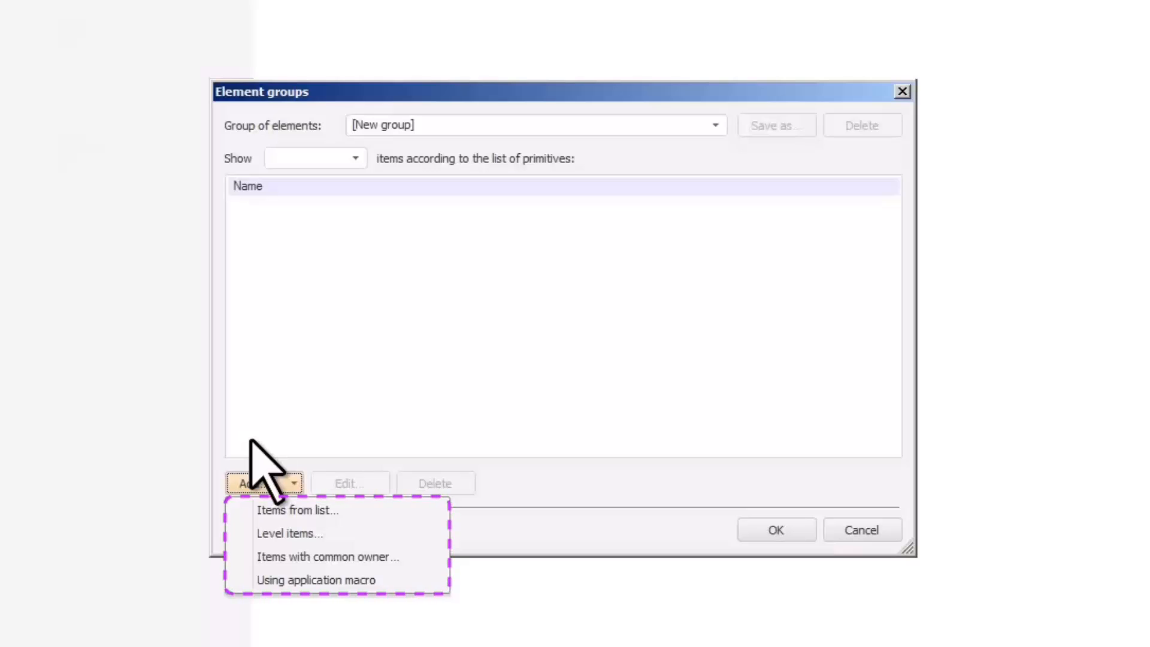
click(251, 512)
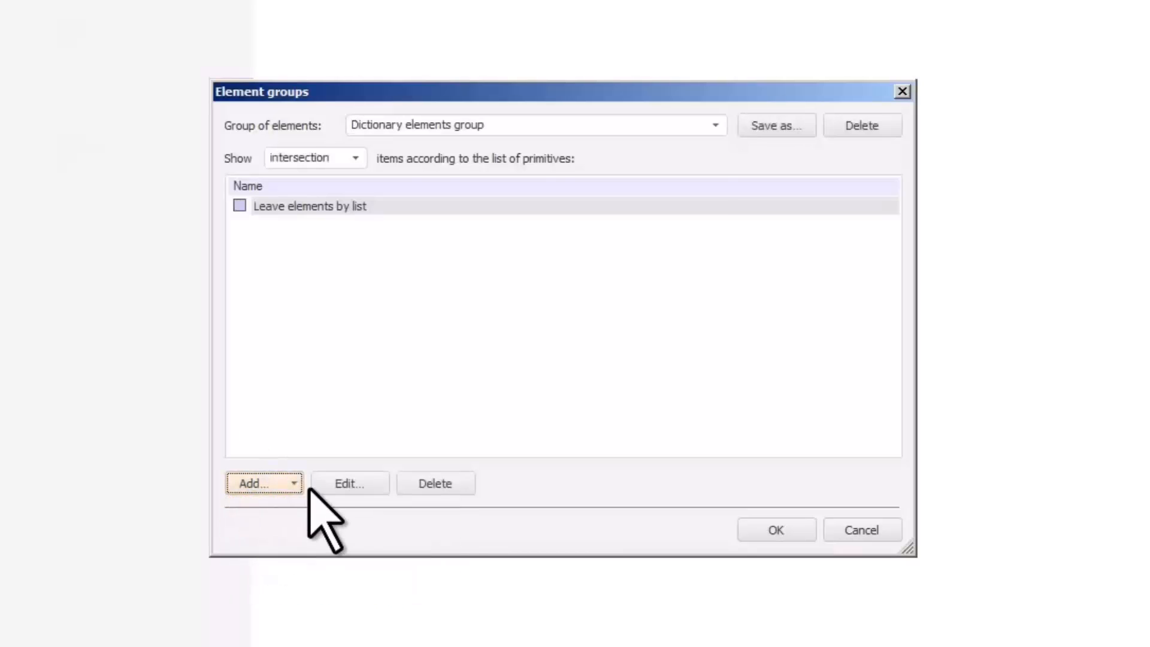
- Edit the list primitive to keep France, Germany, Italy, Poland, Spain and United Kingdom under Europe
click(314, 485)
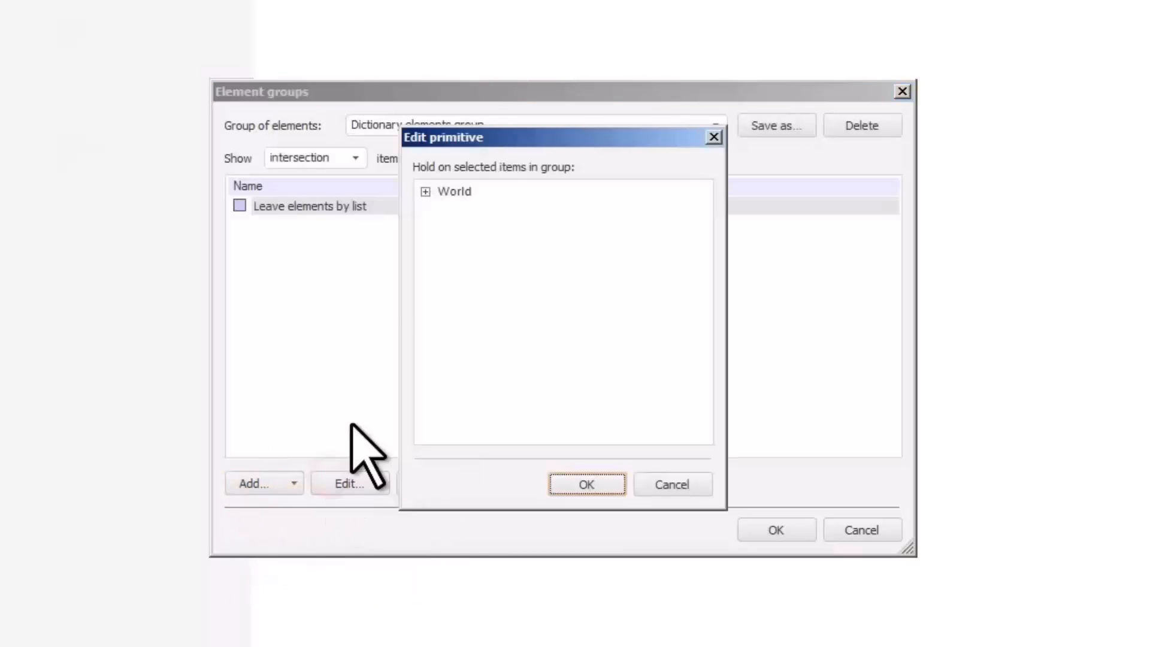
click(425, 191)
click(443, 276)
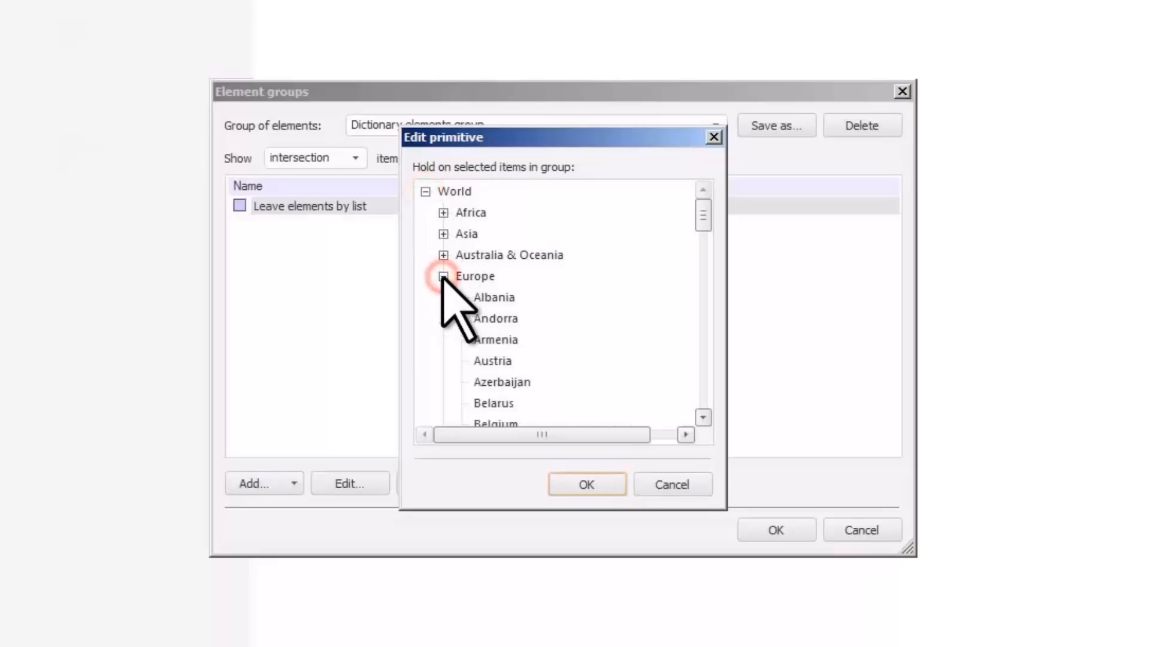
click(703, 418)
click(703, 418)
click(703, 418)
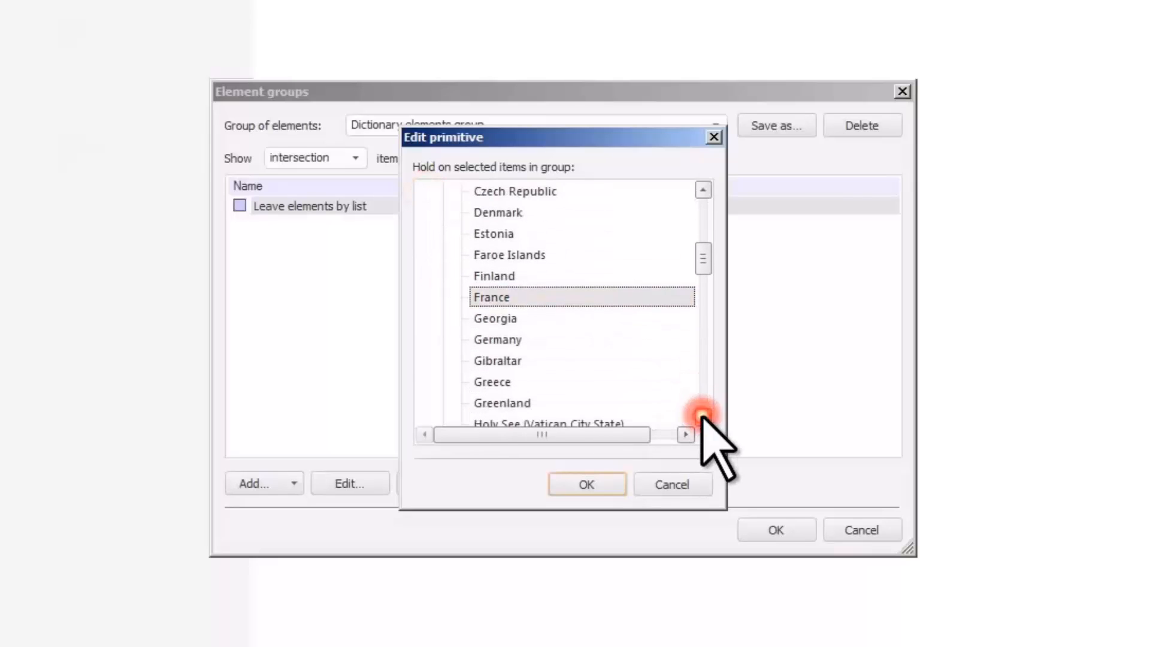
click(548, 339)
click(703, 417)
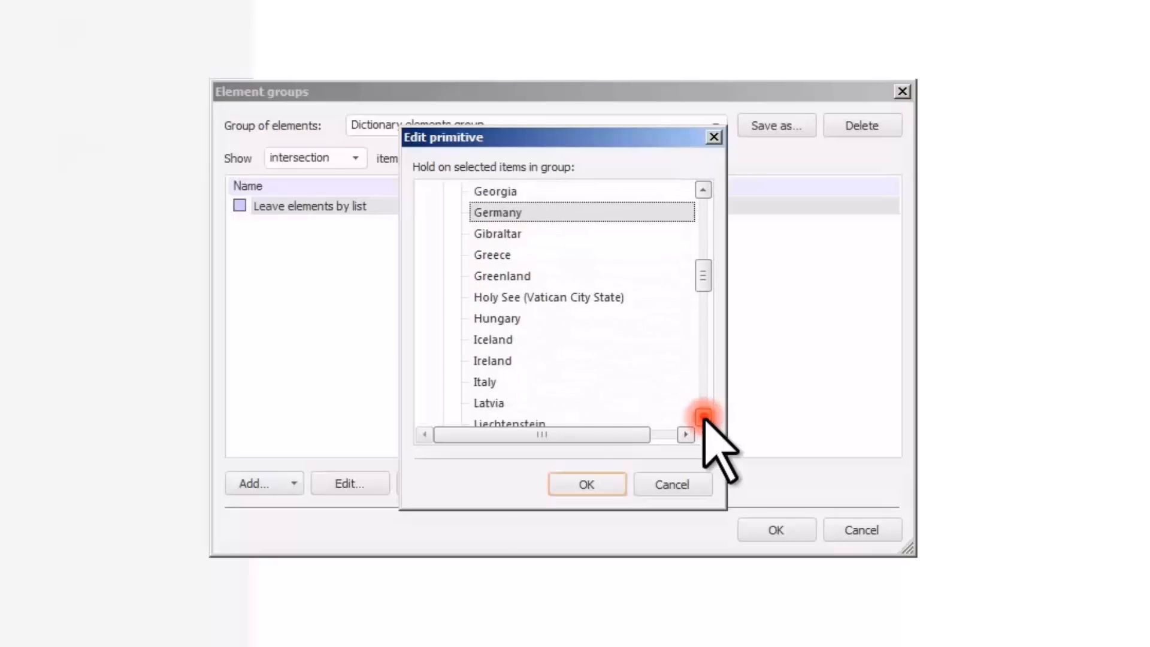
click(590, 381)
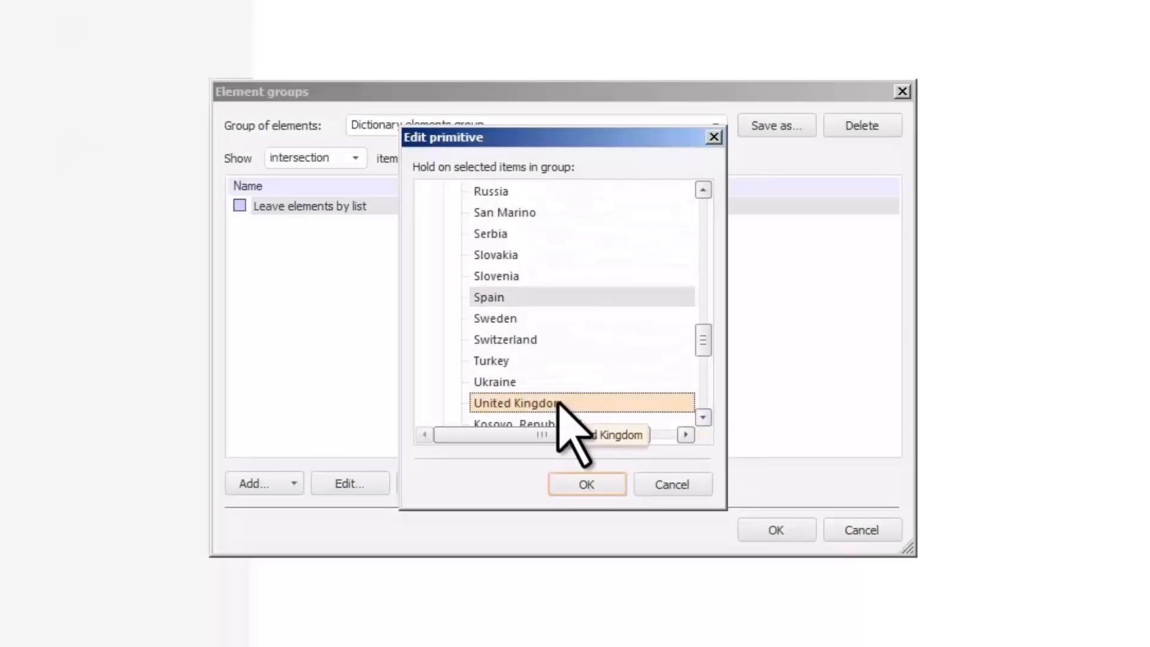
click(586, 483)
- Save the element group as G6 and close the element group settings
click(777, 126)
text(GS)
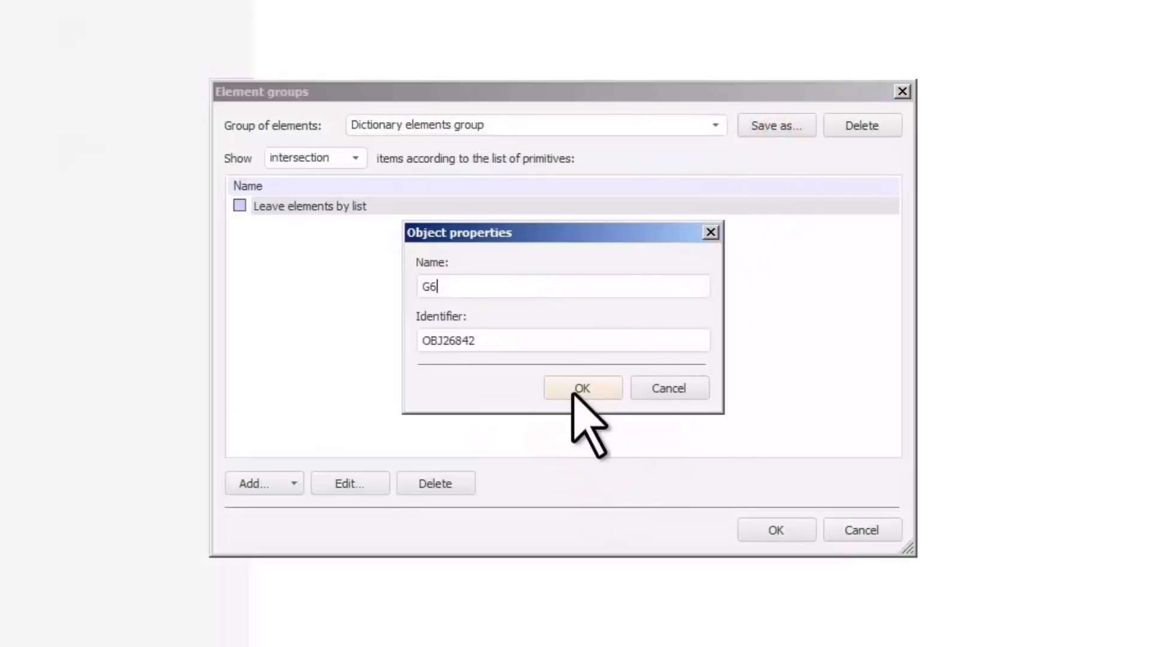
click(582, 387)
click(775, 530)
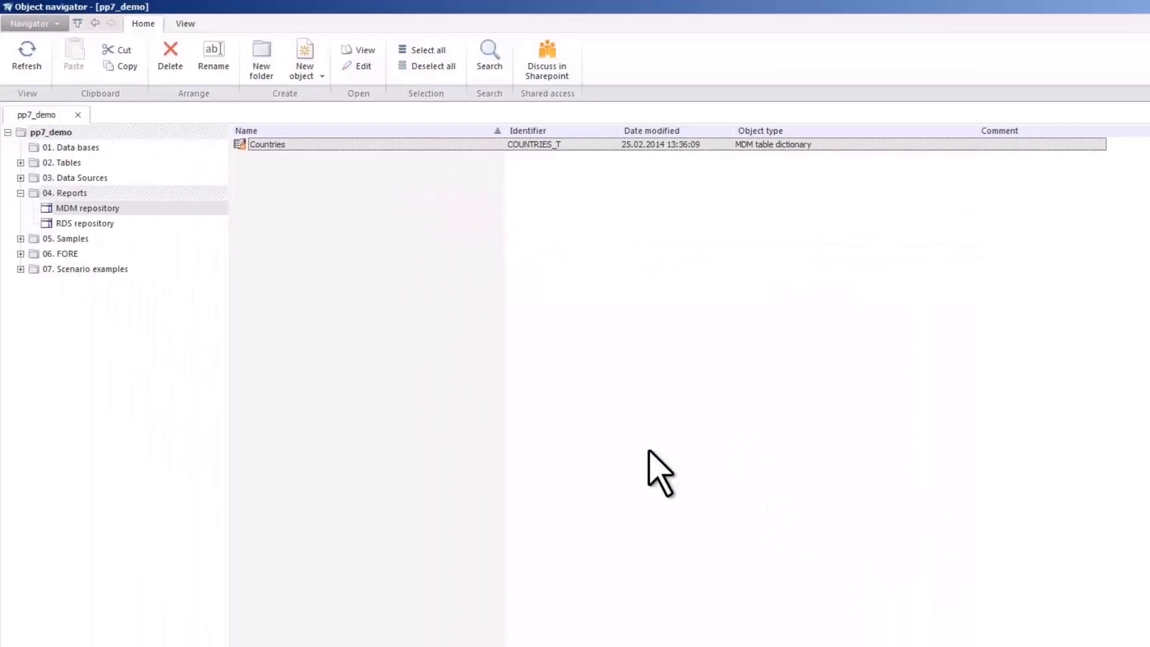
- Open the Cube World Bank data source and select the elements of group G6 in the Countries dimension
click(94, 179)
double_click(260, 147)
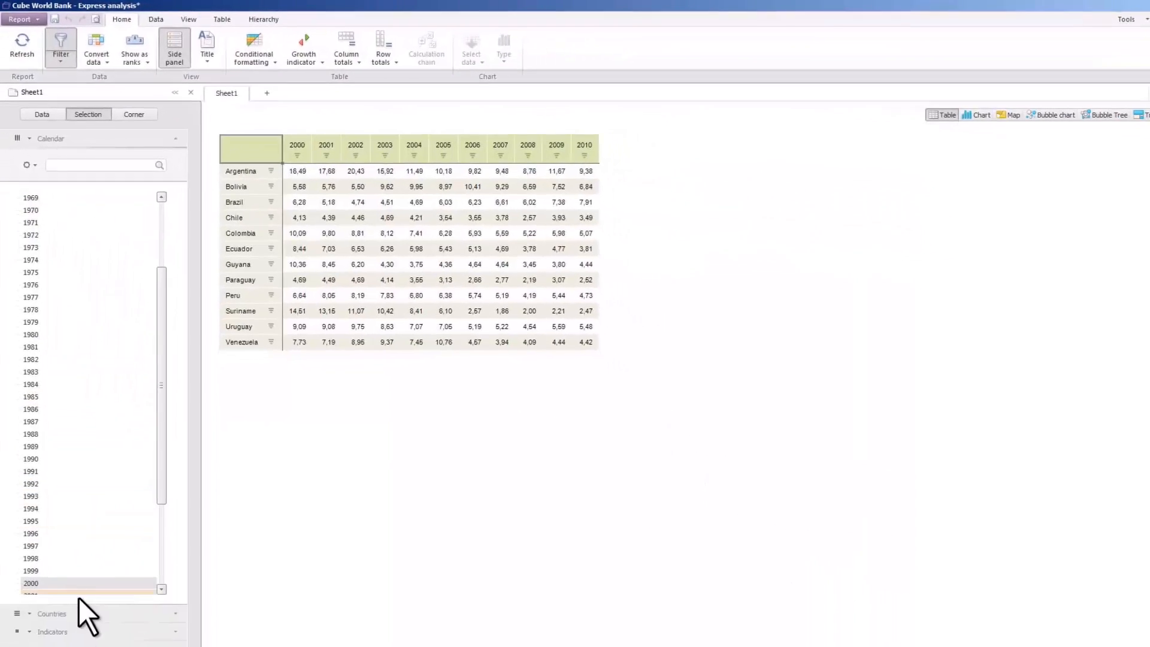
click(73, 596)
right_click(59, 224)
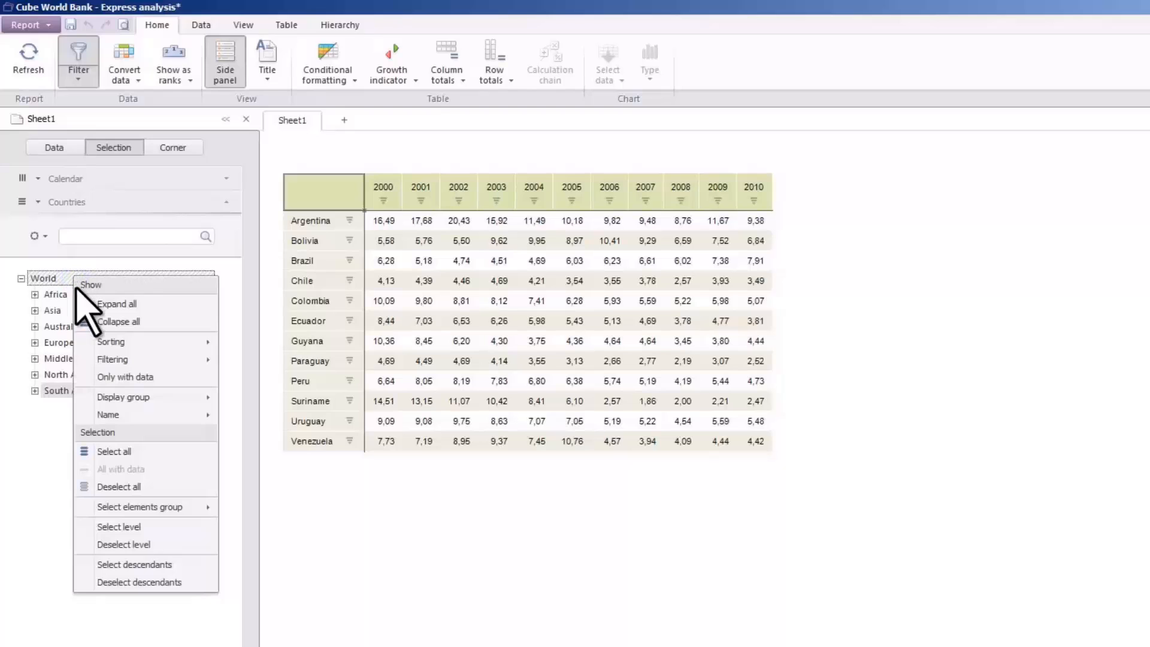
mouse_move(192, 507)
click(229, 508)
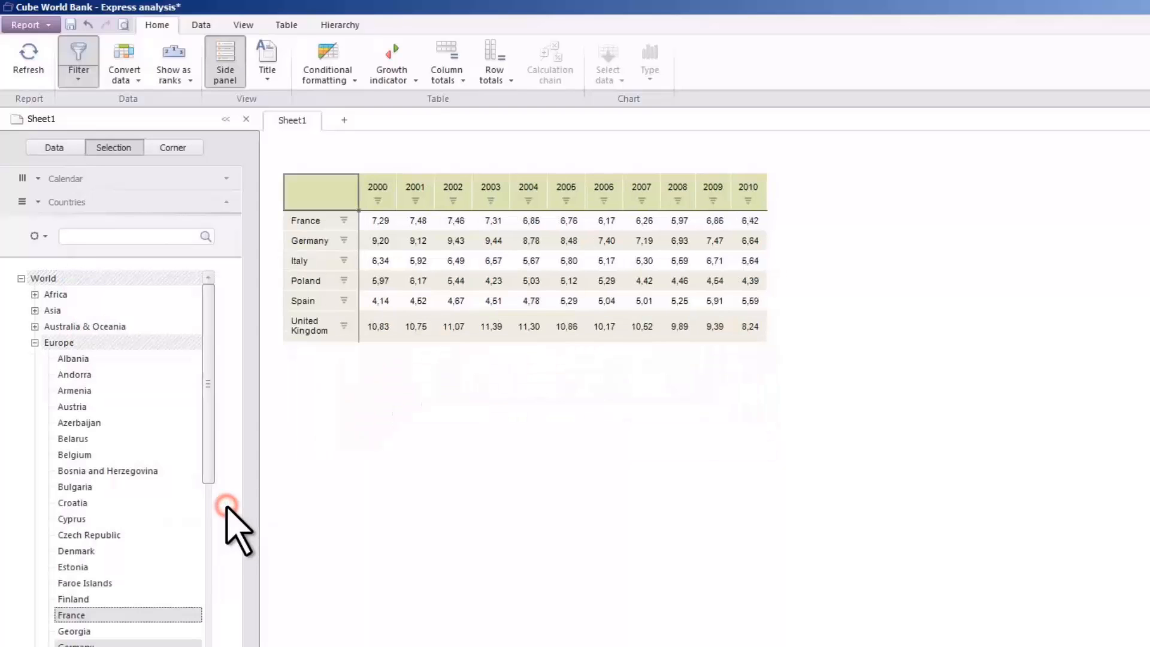
- Display only the G6 group in the Countries dimension and close the Cube World Bank report without saving
right_click(47, 279)
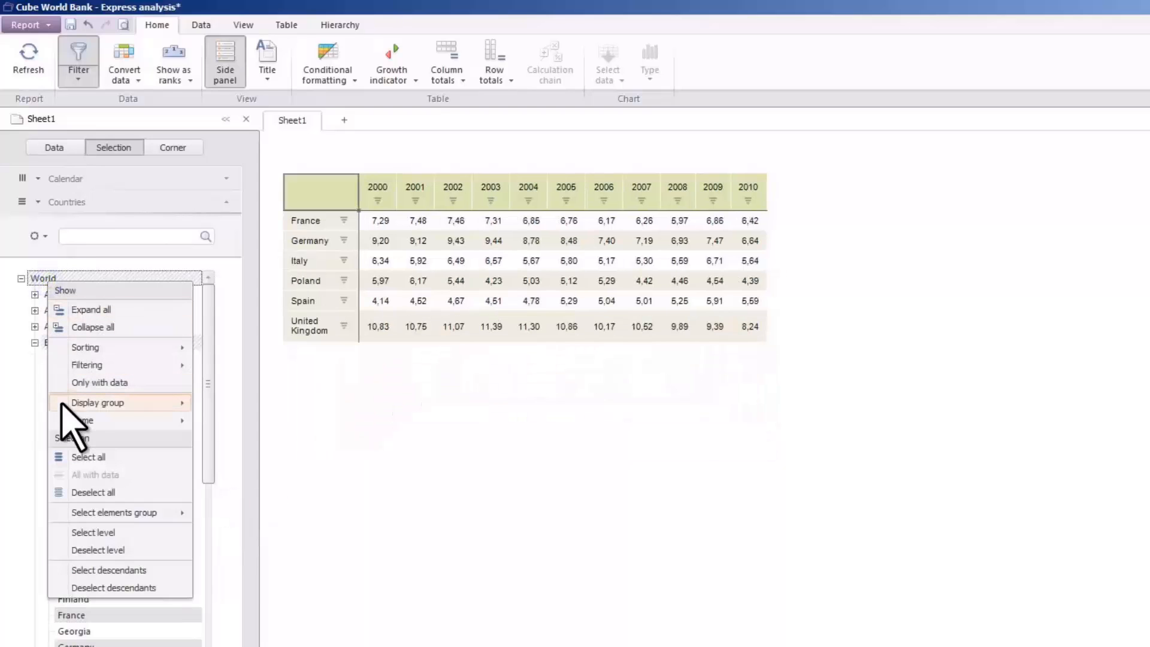
mouse_move(162, 403)
click(206, 405)
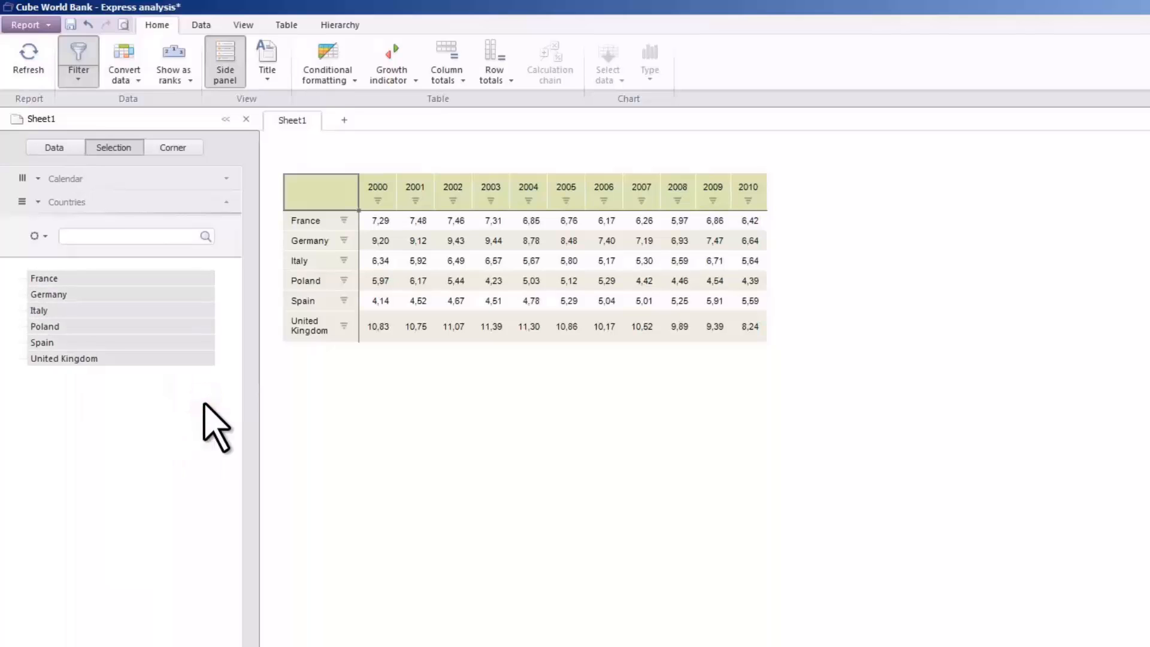
click(1143, 6)
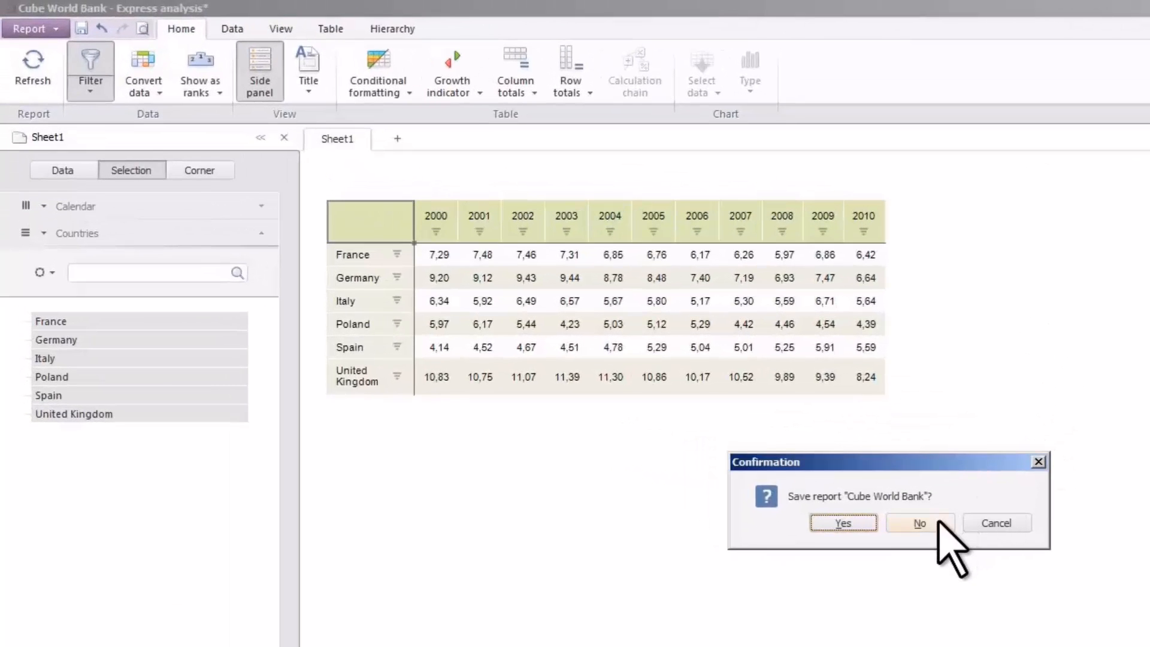
click(597, 338)
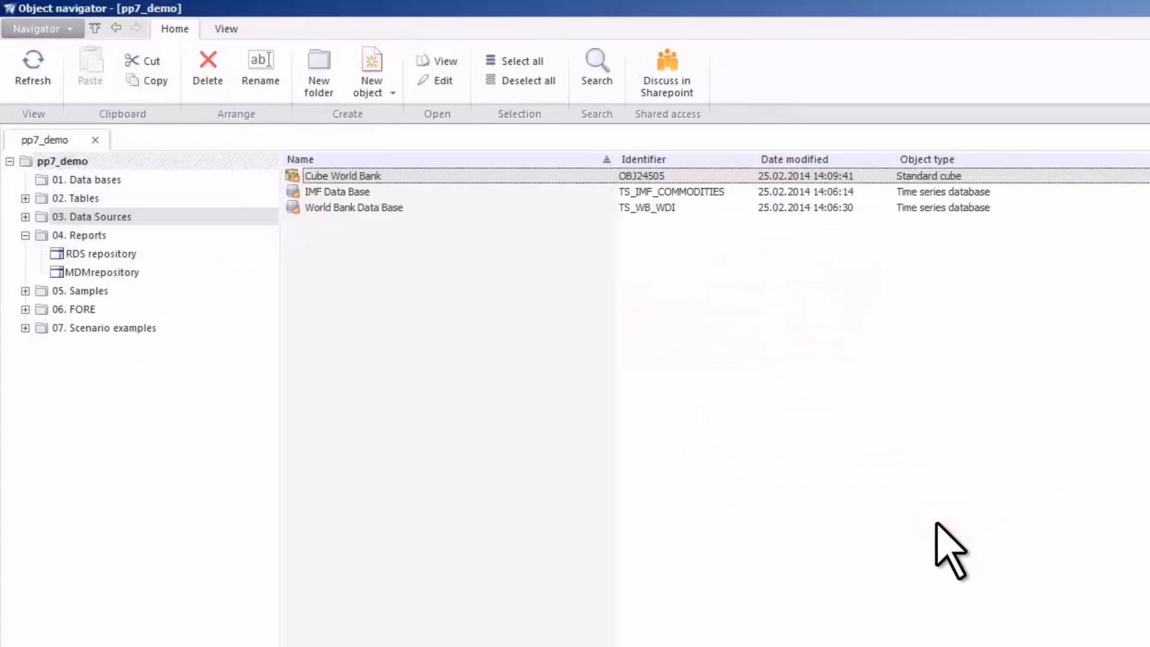
- Check the MDM repository's contents and close the pp7_demo repository
click(153, 272)
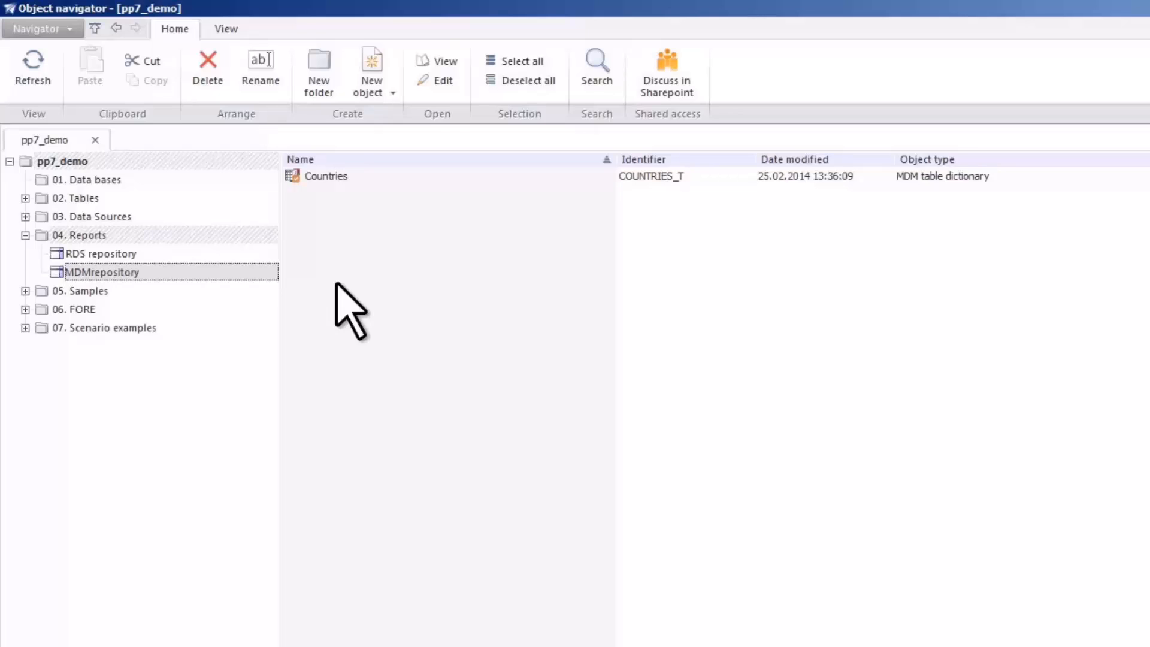
click(38, 28)
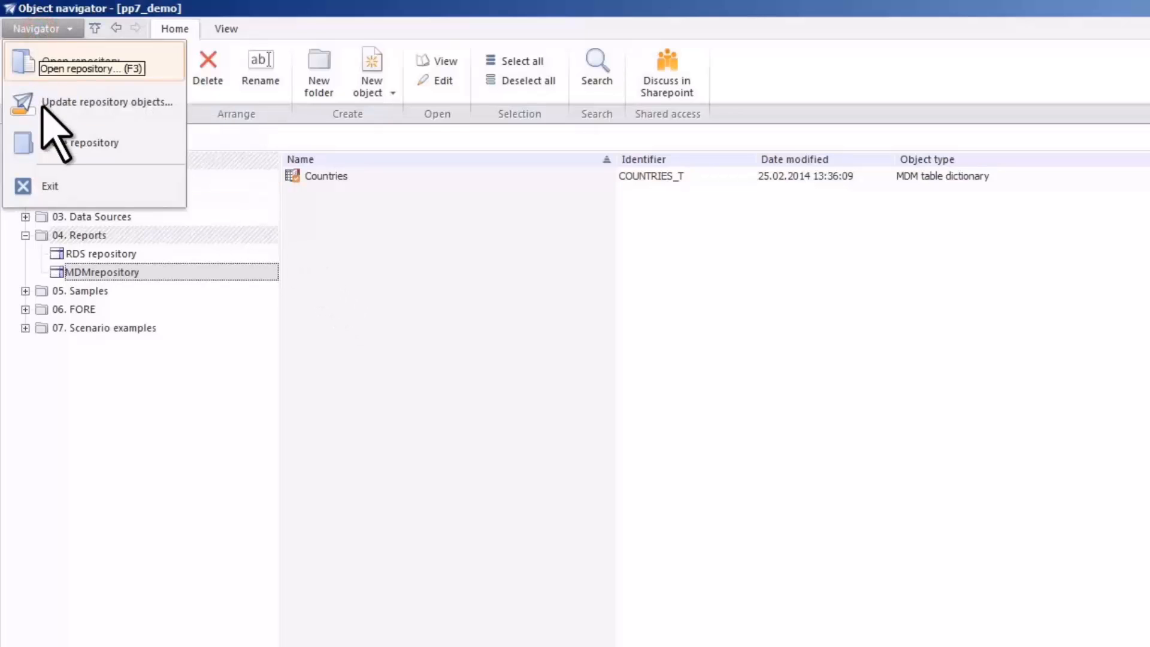
click(43, 144)
click(922, 523)
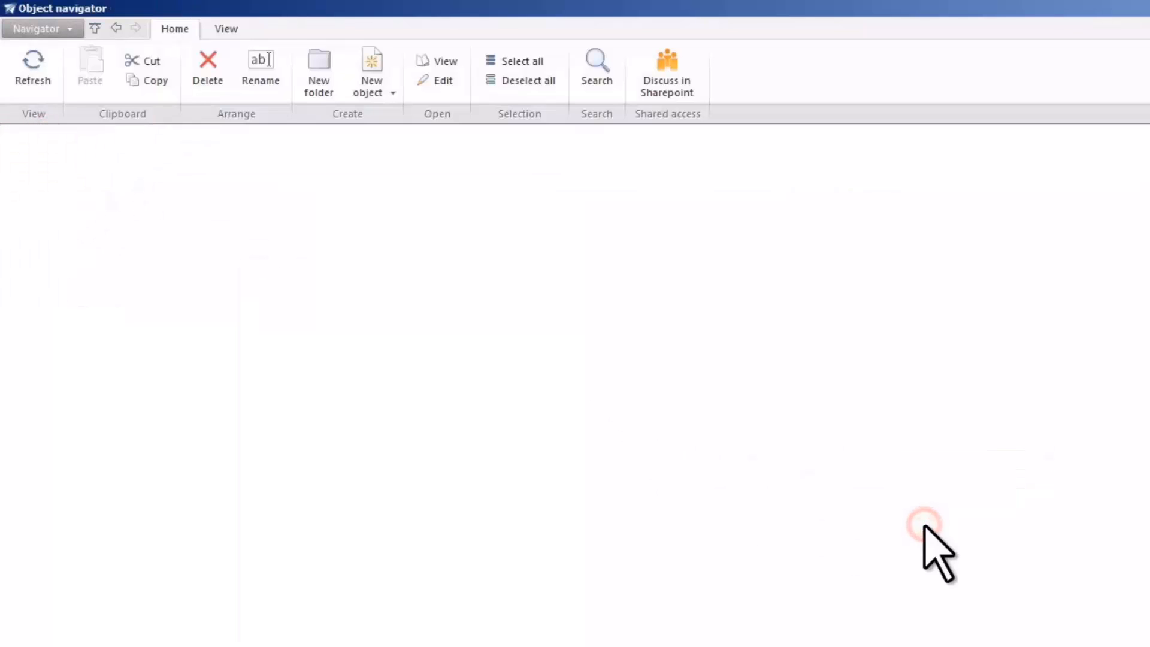
- Edit the pp7_demo repository's additional parameters in the login settings, setting the repository language to Russian (Russia), and confirm
click(66, 29)
click(71, 61)
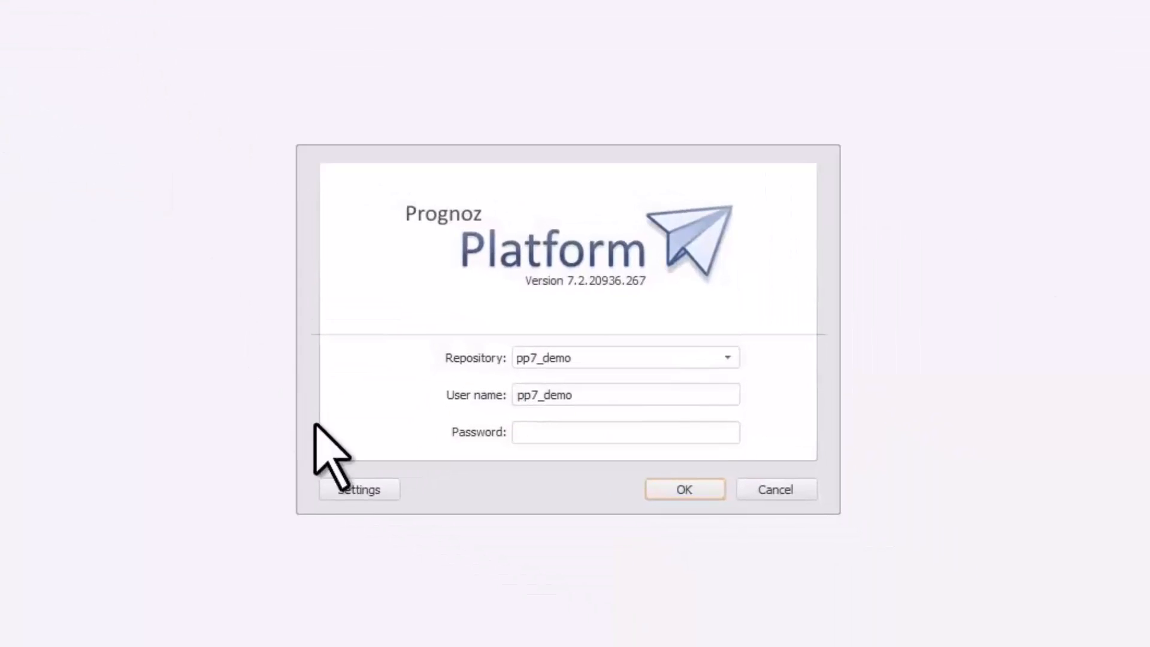
click(707, 628)
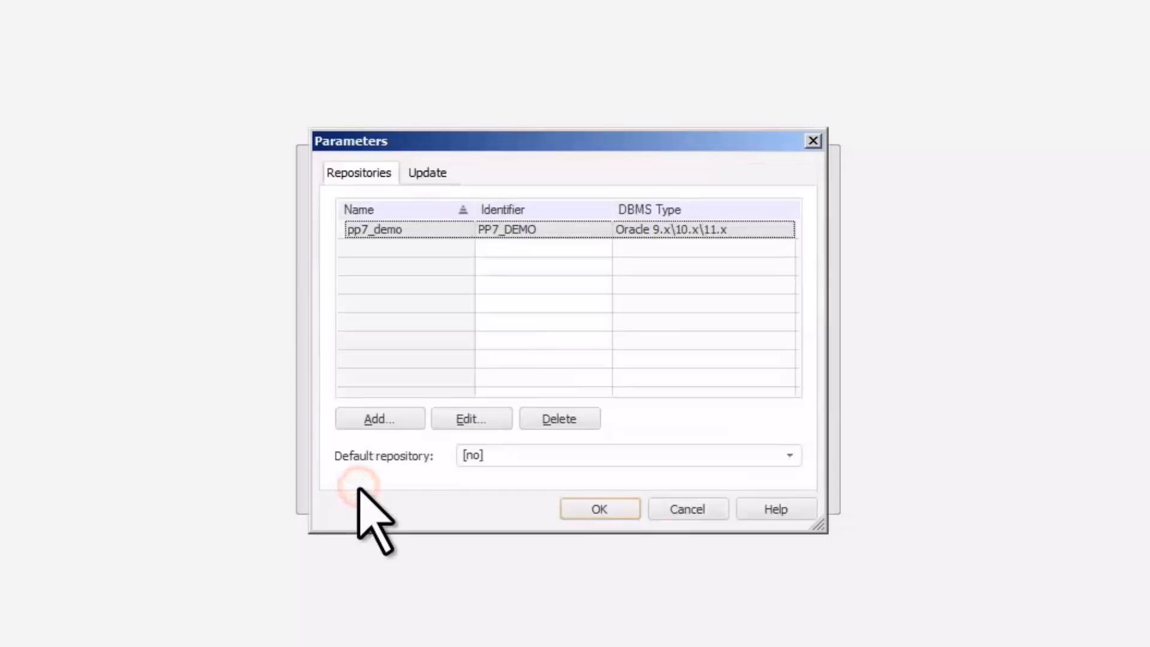
click(448, 420)
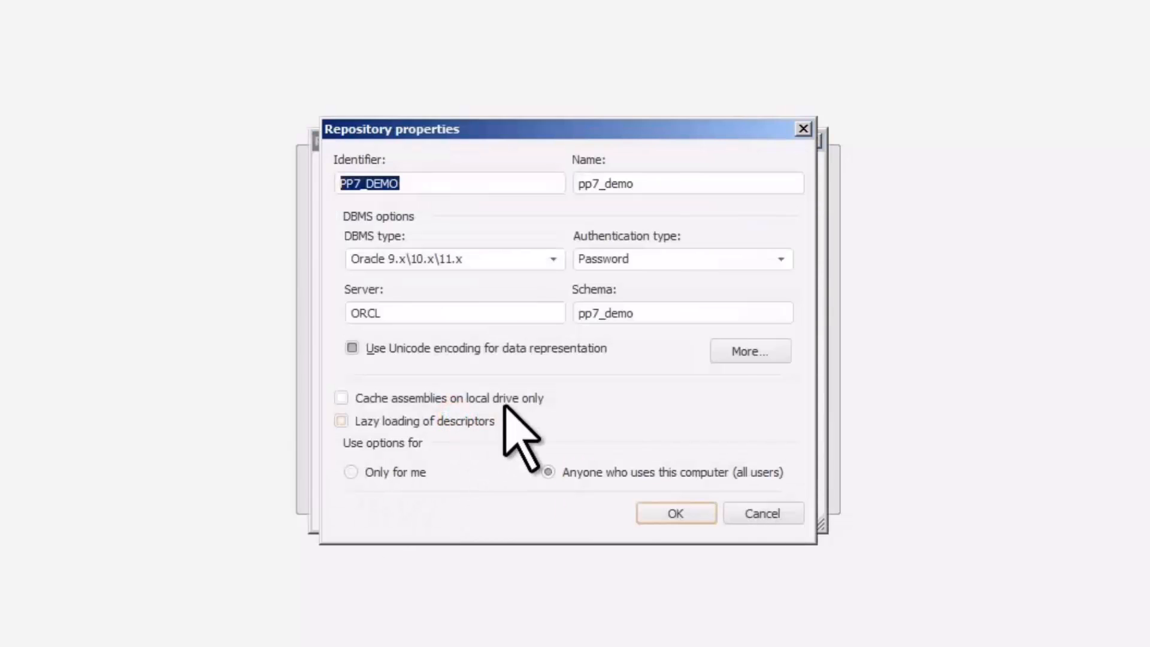
click(746, 347)
click(761, 317)
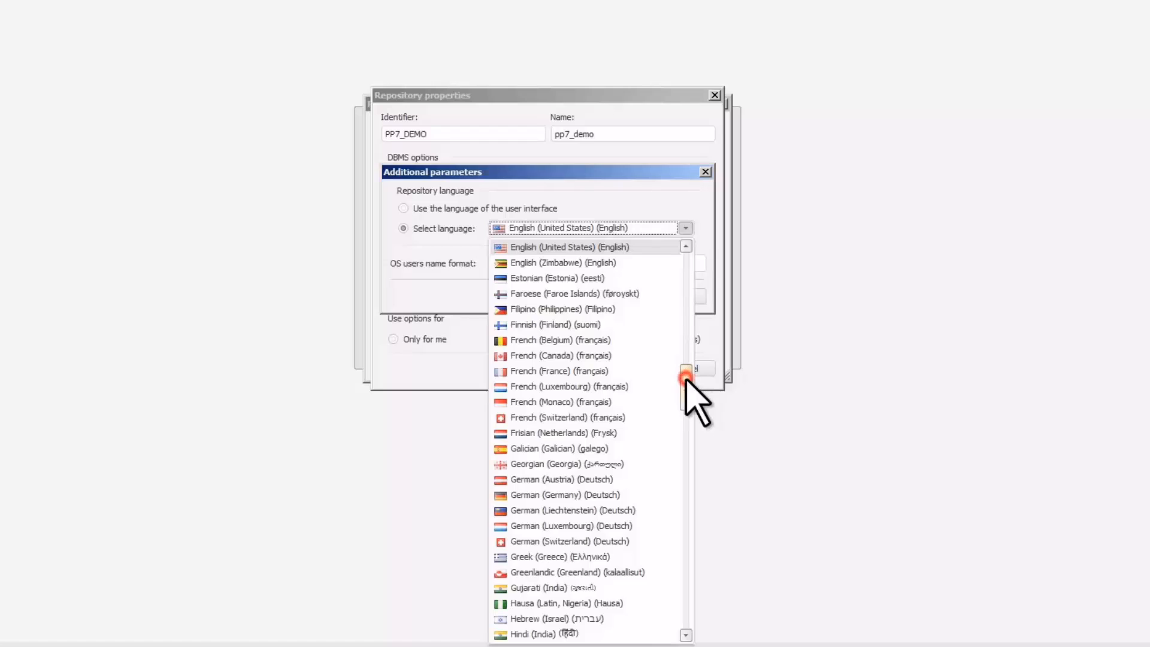
drag(685, 375, 693, 501)
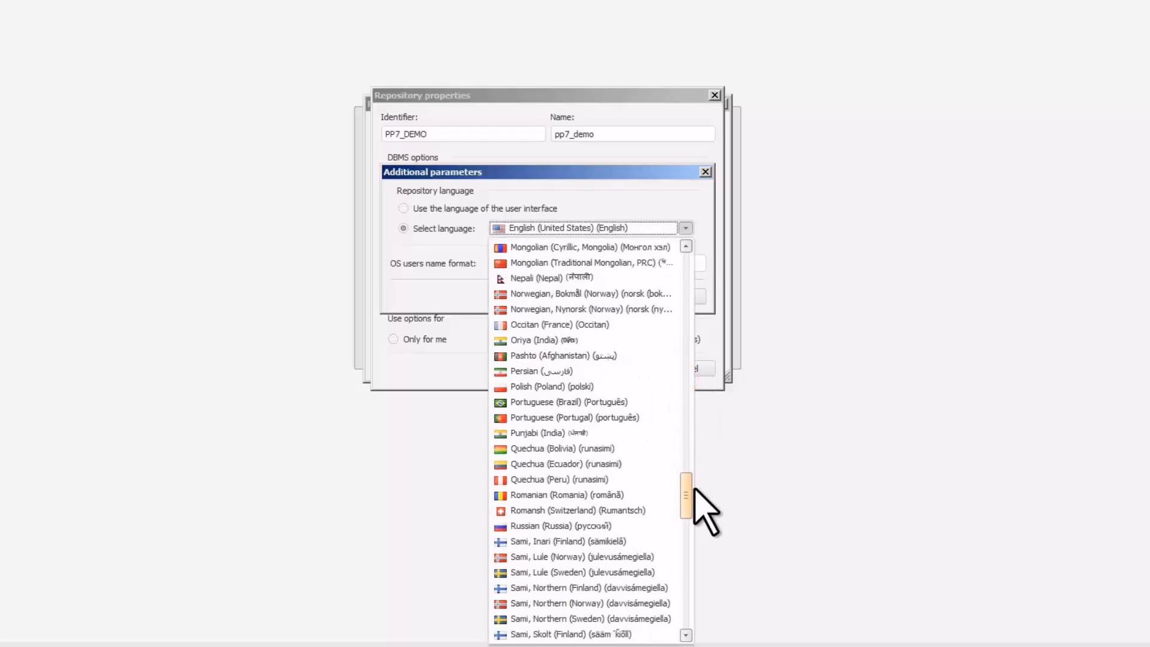
click(644, 506)
click(605, 299)
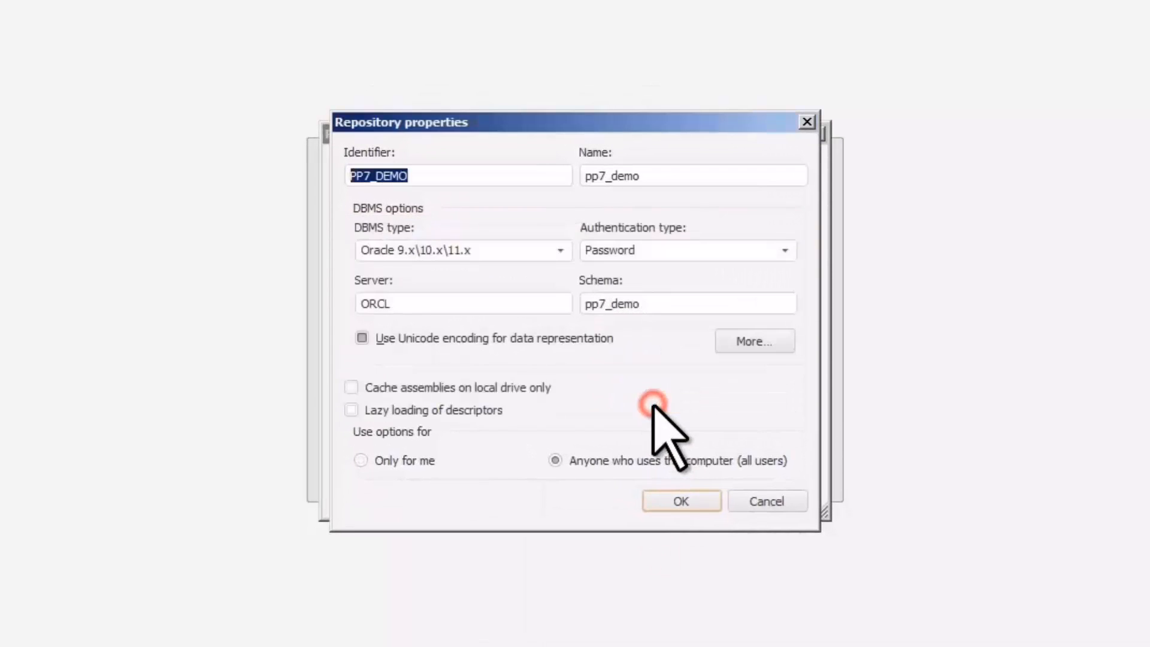
click(613, 371)
click(582, 368)
- Enter the account password and log in to the pp7_demo repository
drag(590, 385, 515, 385)
key(ctrl+c)
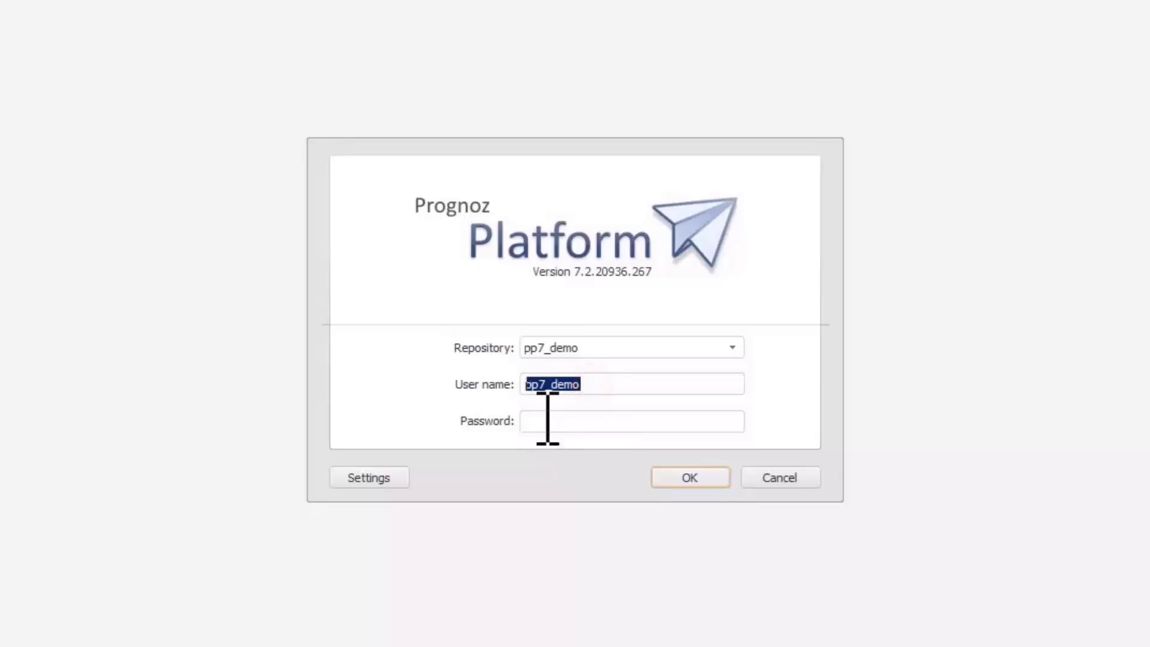
click(548, 420)
key(ctrl+v)
click(689, 479)
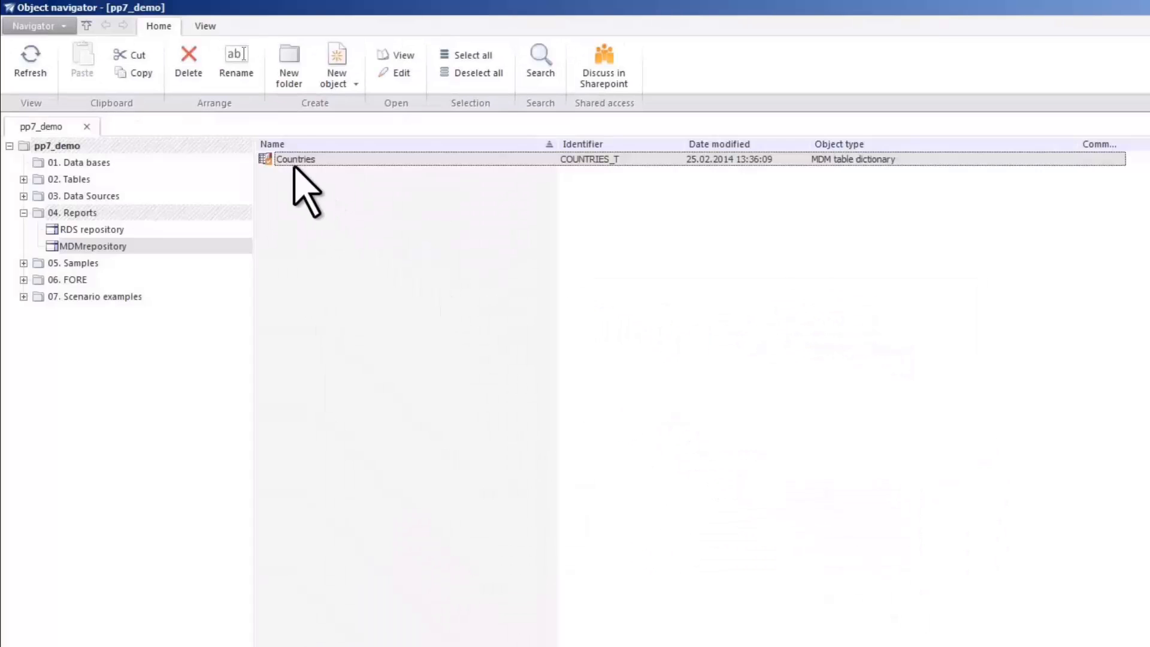
- Open the Countries dictionary, examine the translated element names under the world and Africa levels, and close it
double_click(288, 158)
click(25, 124)
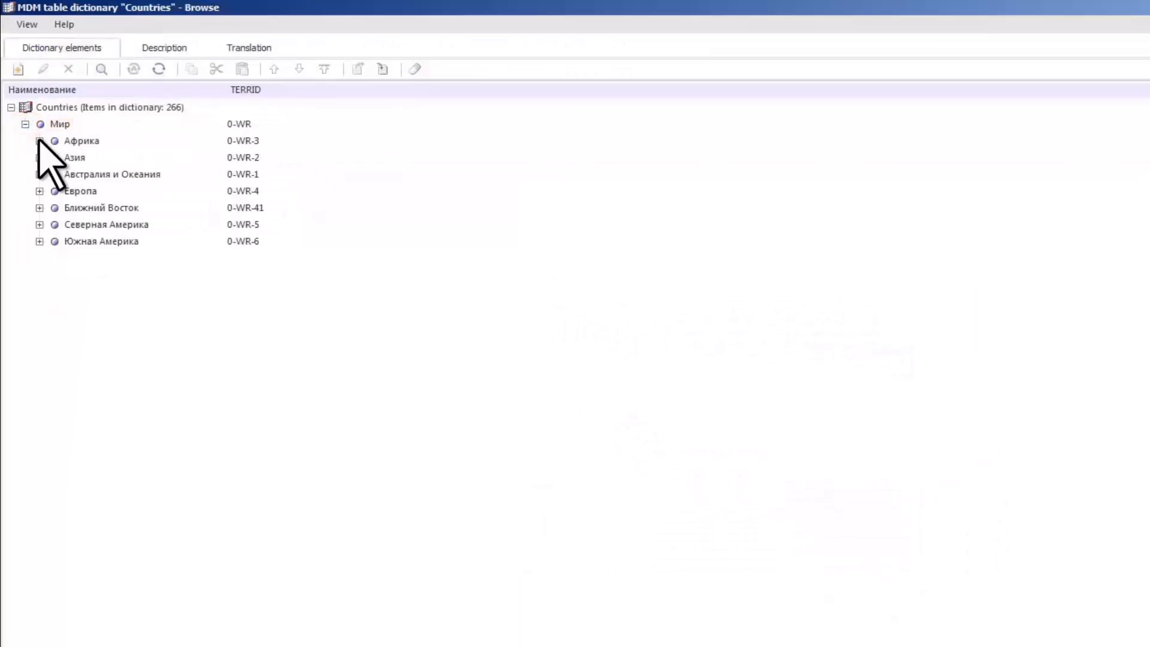
click(38, 141)
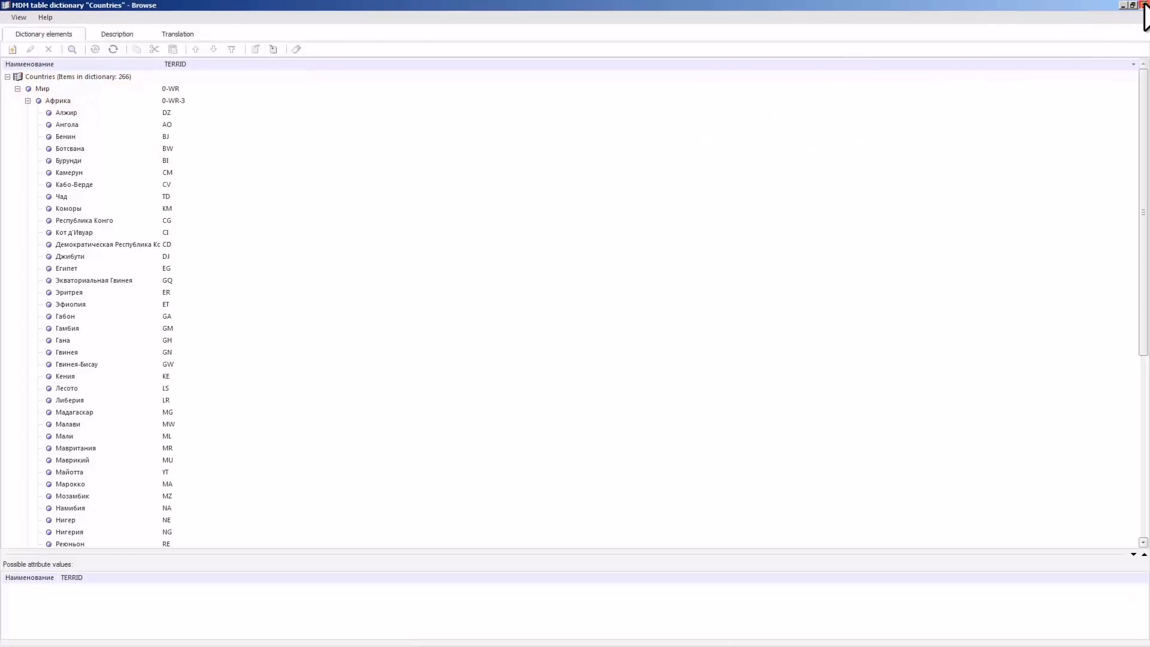
click(1144, 6)
- Close the pp7_demo repository and reopen it
click(27, 27)
click(32, 127)
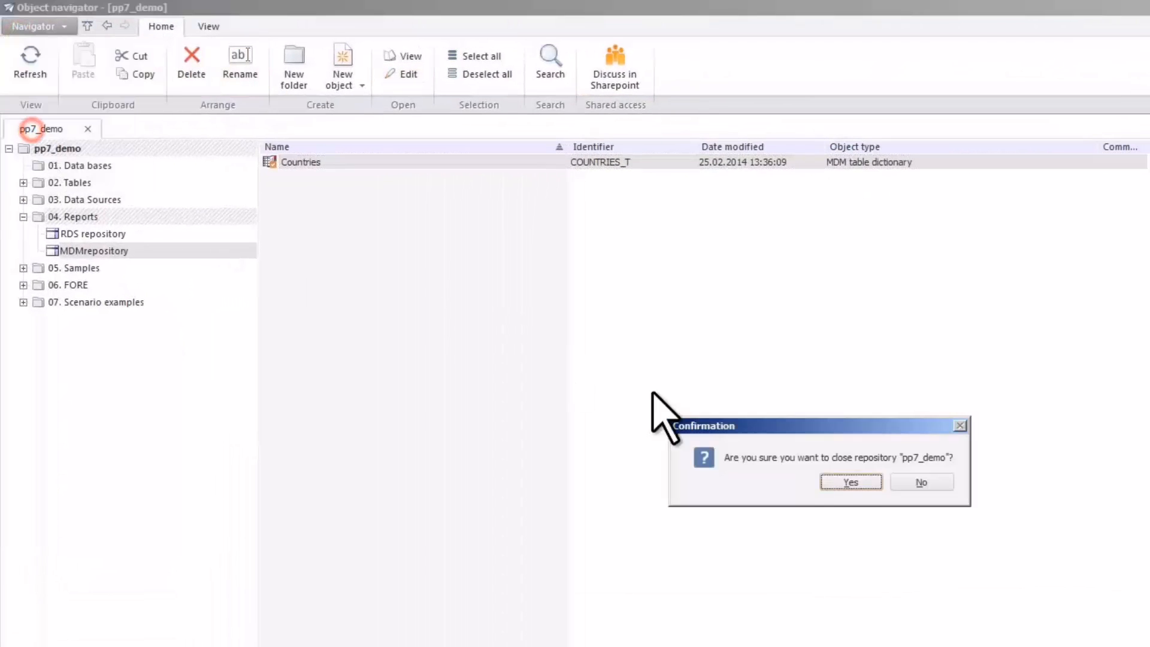
click(844, 481)
click(62, 29)
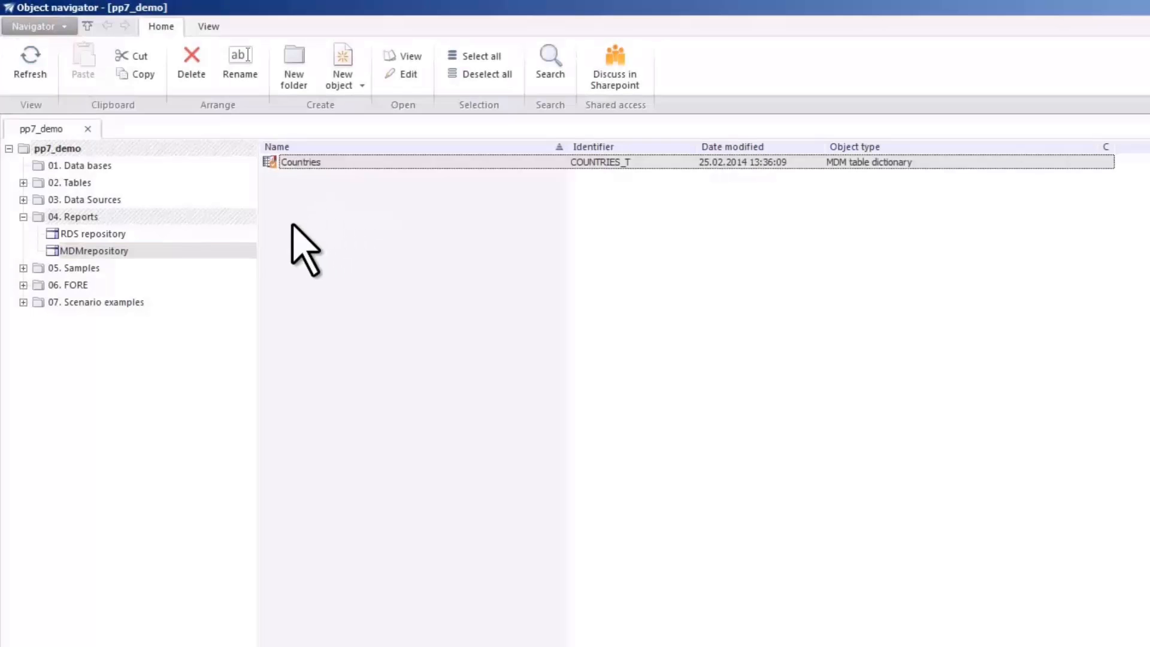
- Open the MDM repository and create an MDM composite dictionary in it
double_click(174, 248)
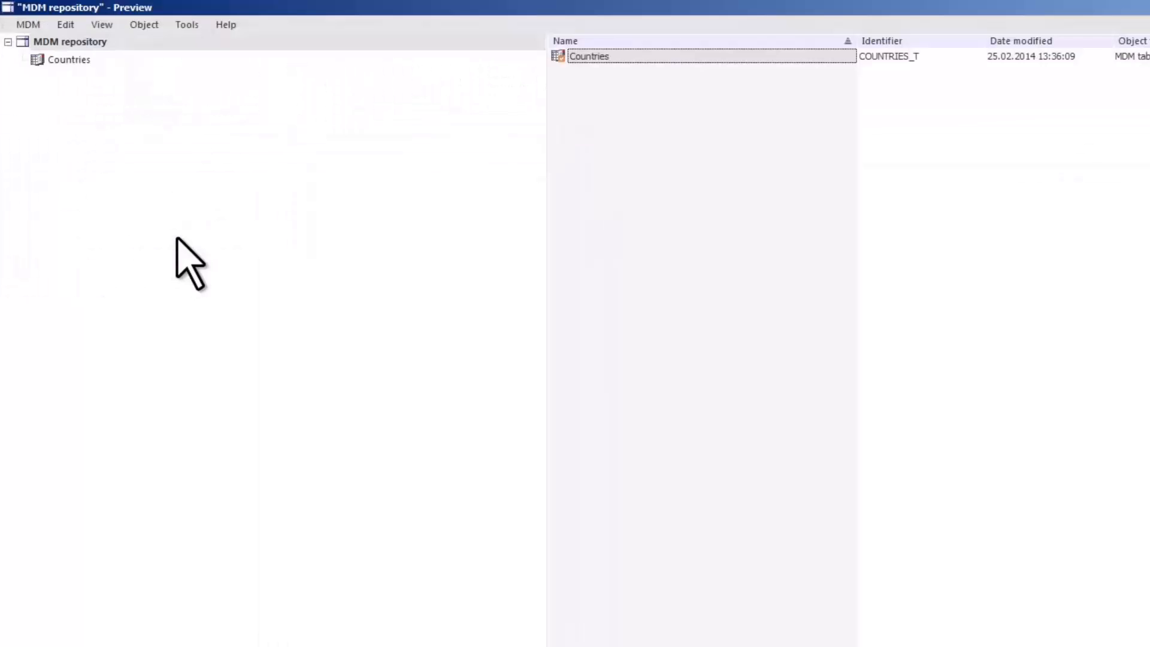
click(145, 24)
mouse_move(191, 47)
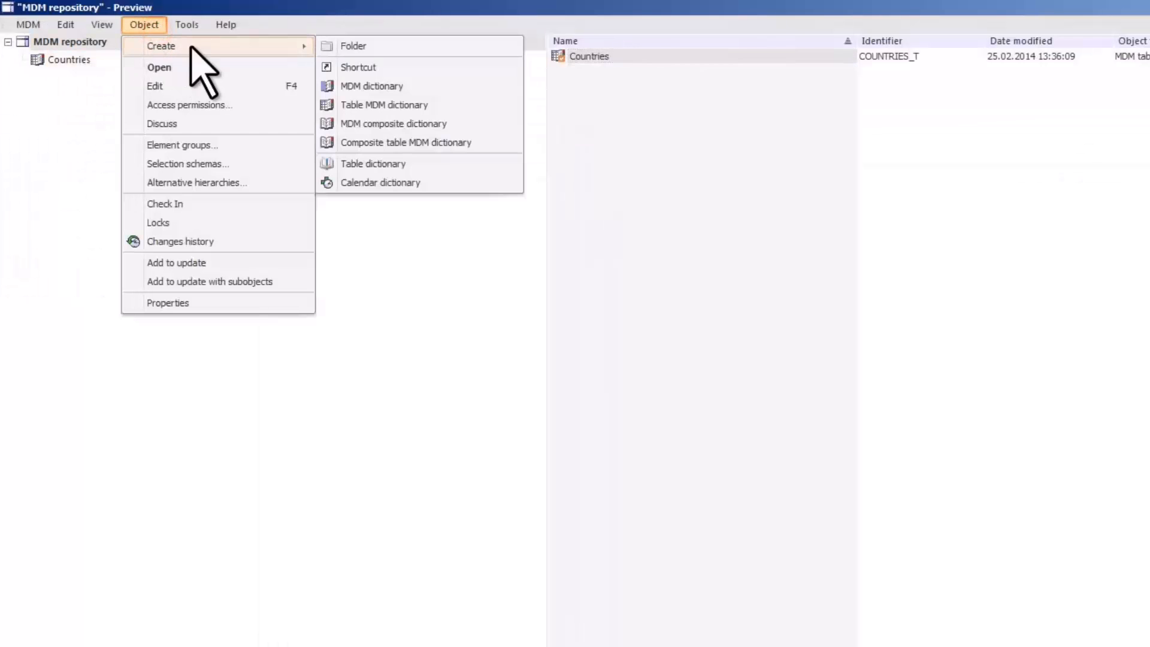
click(324, 123)
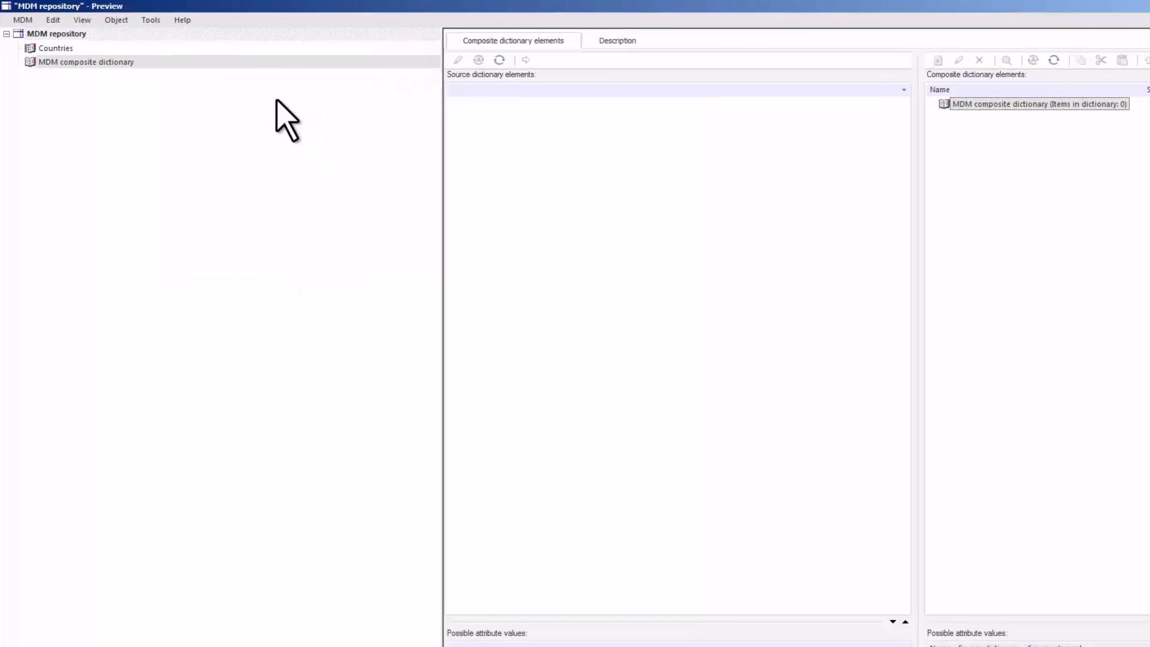
- Add the Countries dictionary from the MDM repository as a source of the MDM composite dictionary and save the changes
click(537, 35)
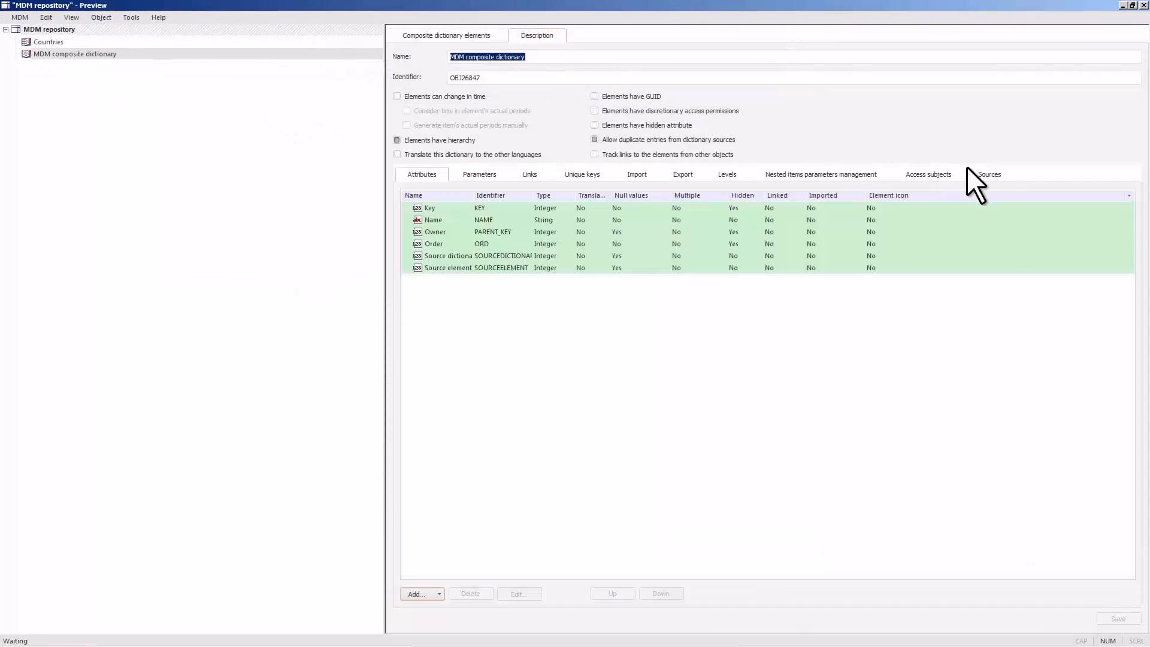
click(997, 174)
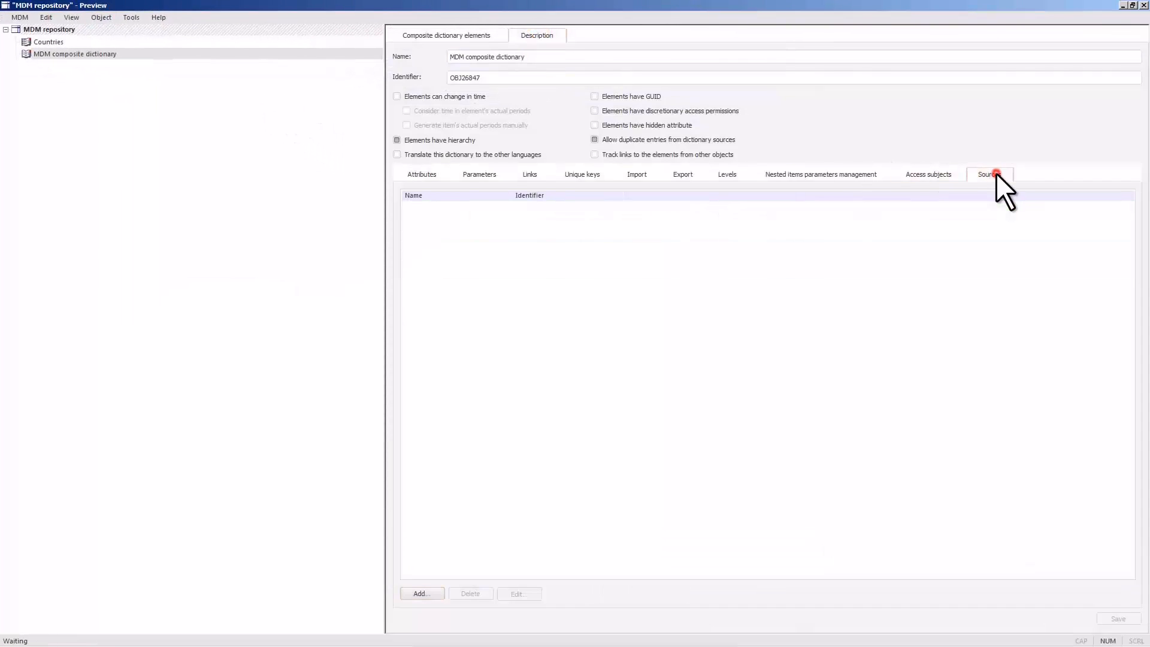
click(429, 593)
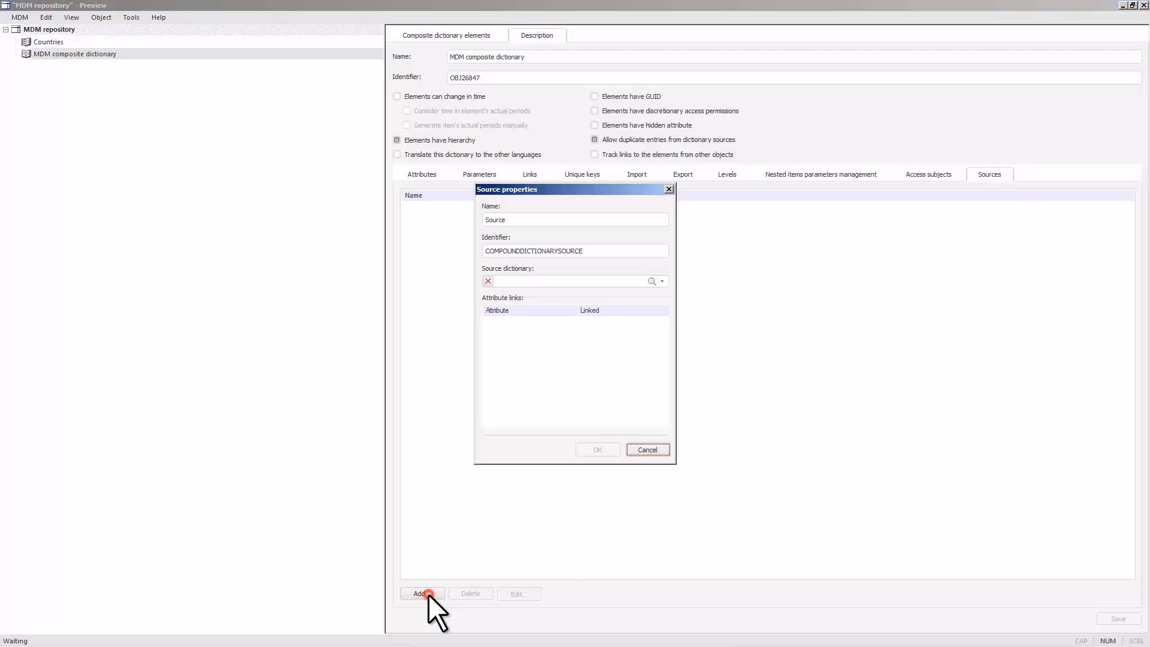
click(662, 281)
click(499, 320)
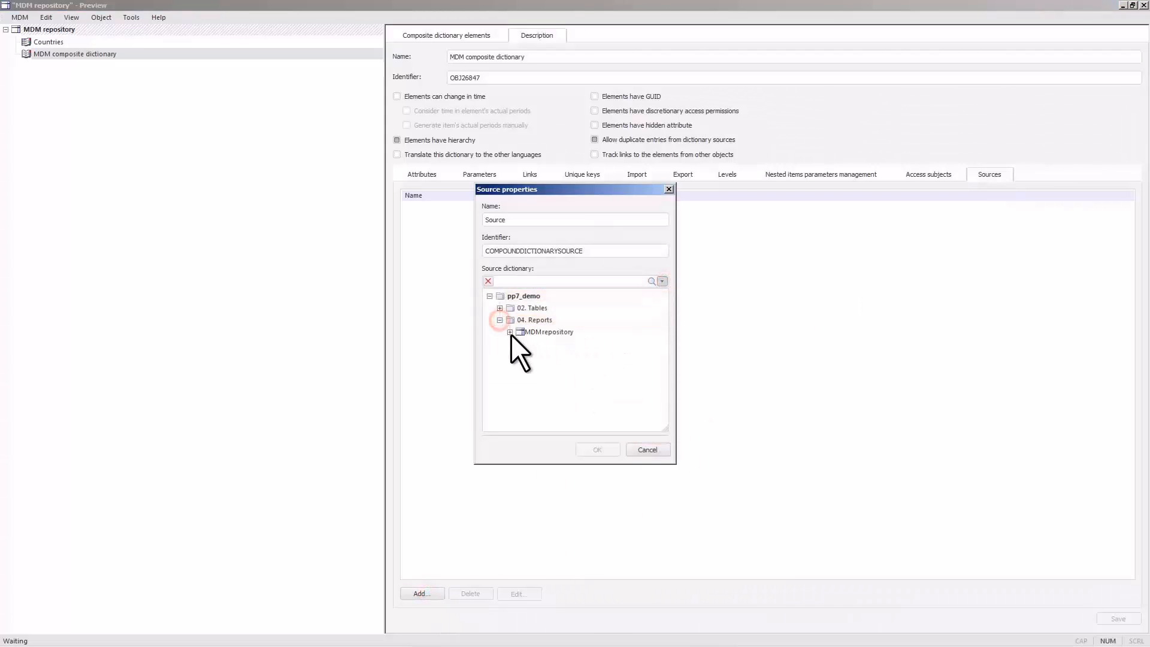
click(510, 332)
click(545, 346)
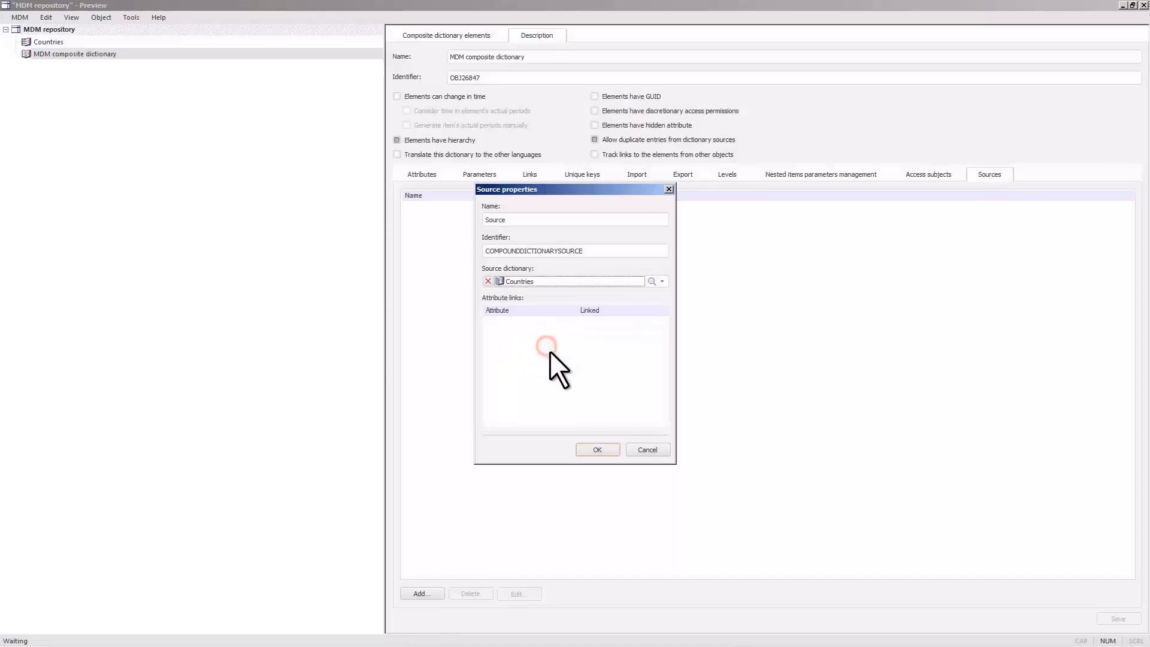
click(596, 452)
click(432, 36)
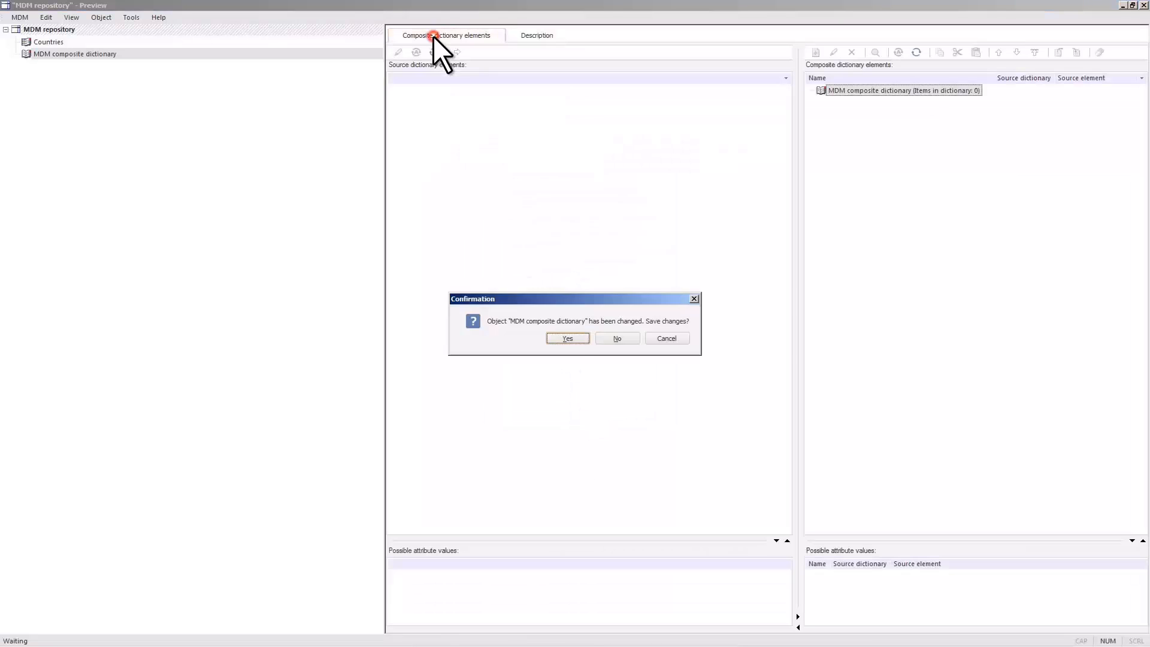
click(567, 338)
- Expand World in the source dictionary and add an element named Russia to the composite dictionary
click(403, 124)
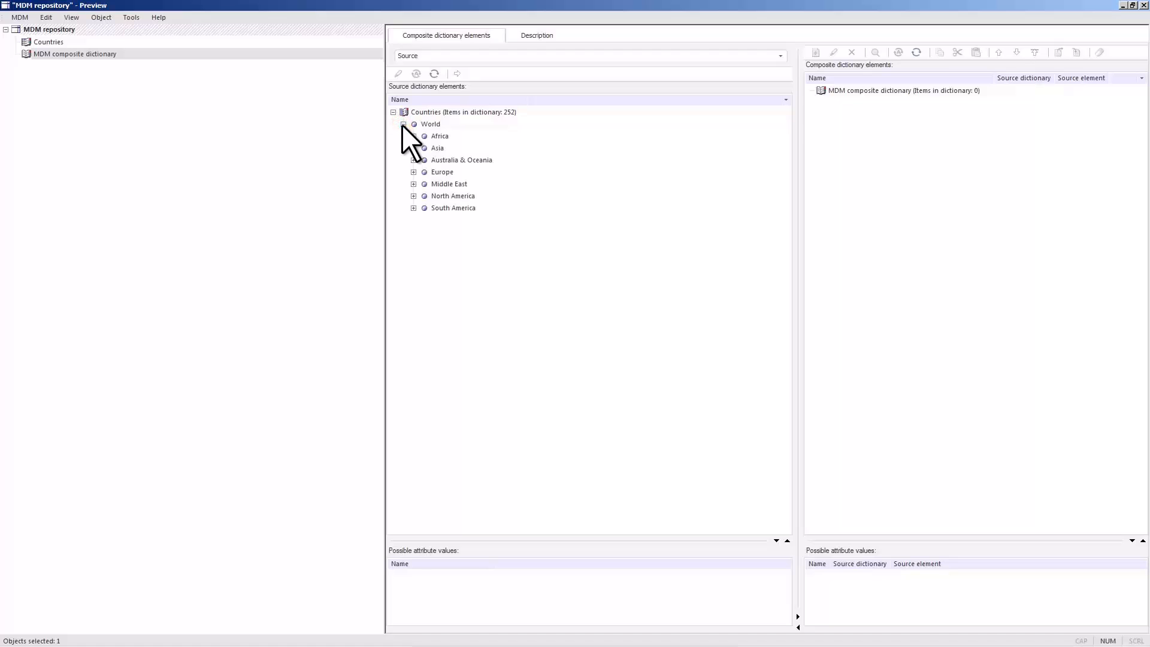
click(843, 90)
right_click(844, 90)
click(846, 96)
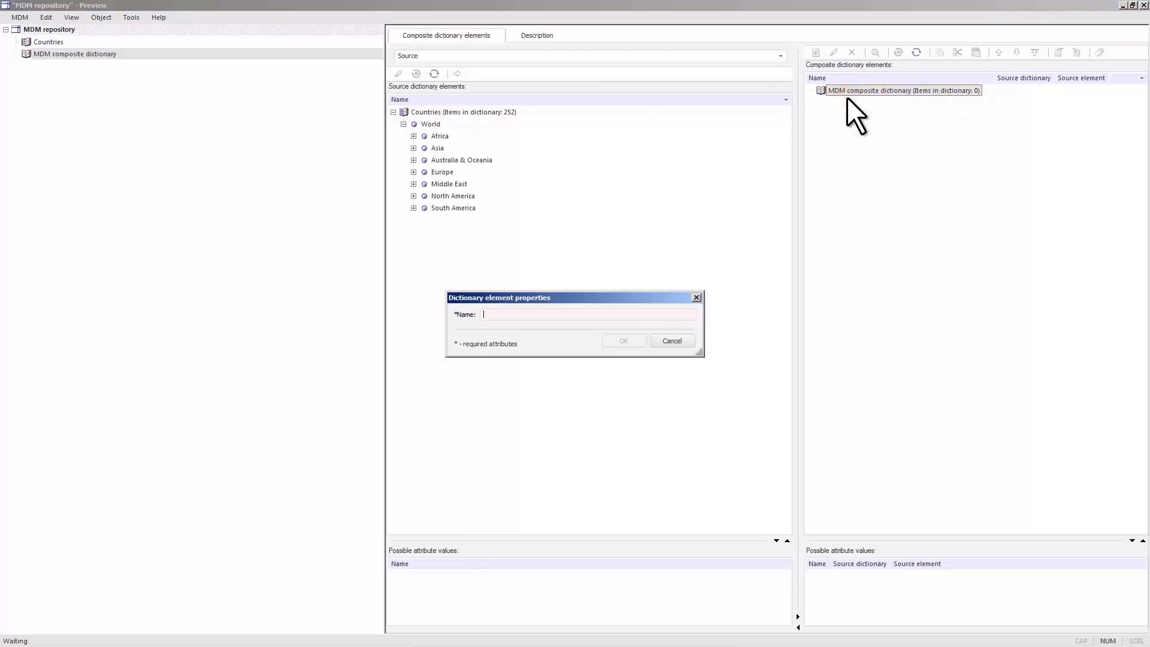
text(Russia)
click(627, 336)
- Add two more elements named Belarus and Ukraine at the root of the composite dictionary
right_click(844, 90)
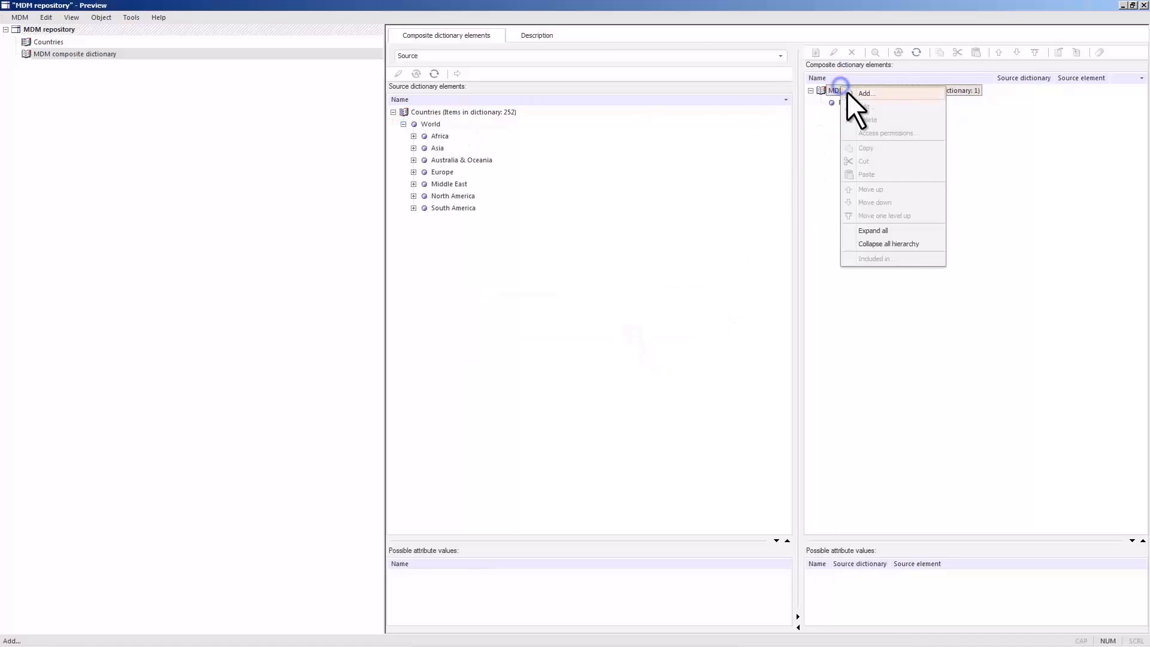
click(849, 95)
text(Belarus)
key(Return)
right_click(844, 90)
click(845, 101)
text(Ukraine)
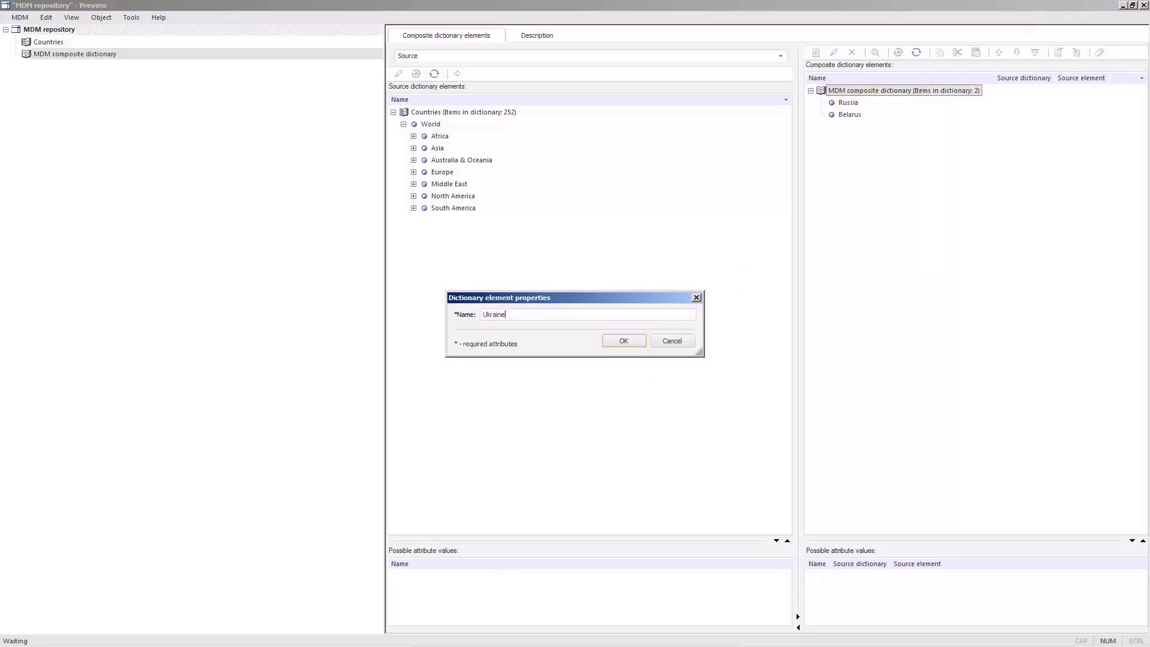
click(624, 339)
- Transfer the South America element from the Countries source dictionary to the root of the composite dictionary
click(843, 90)
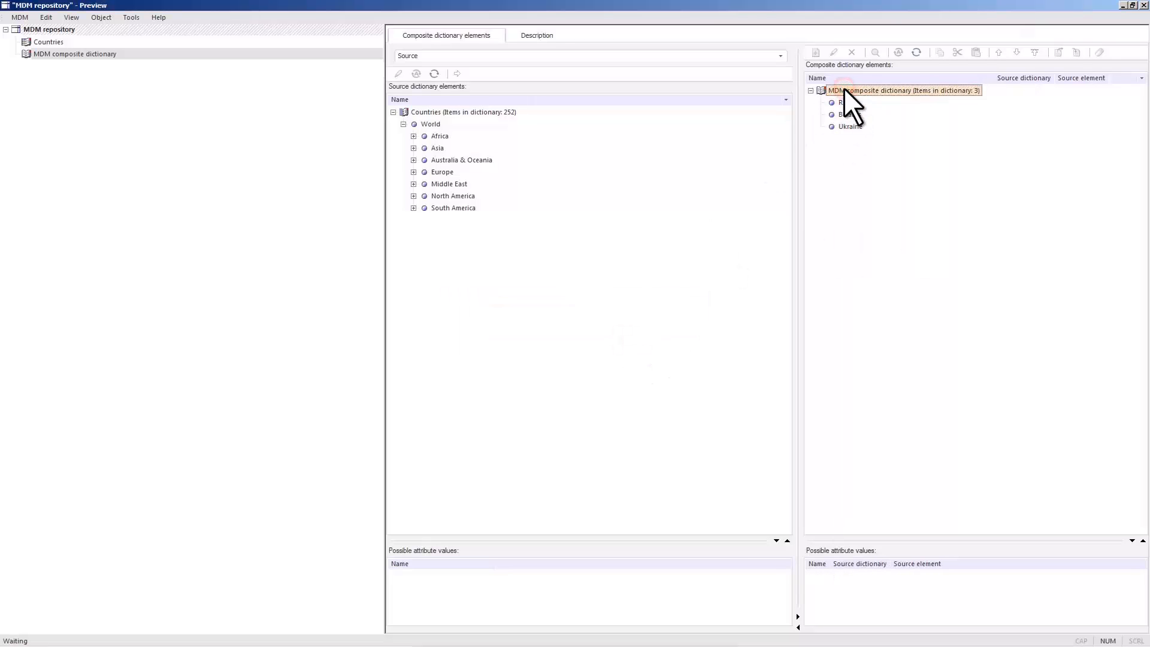
click(459, 210)
click(458, 73)
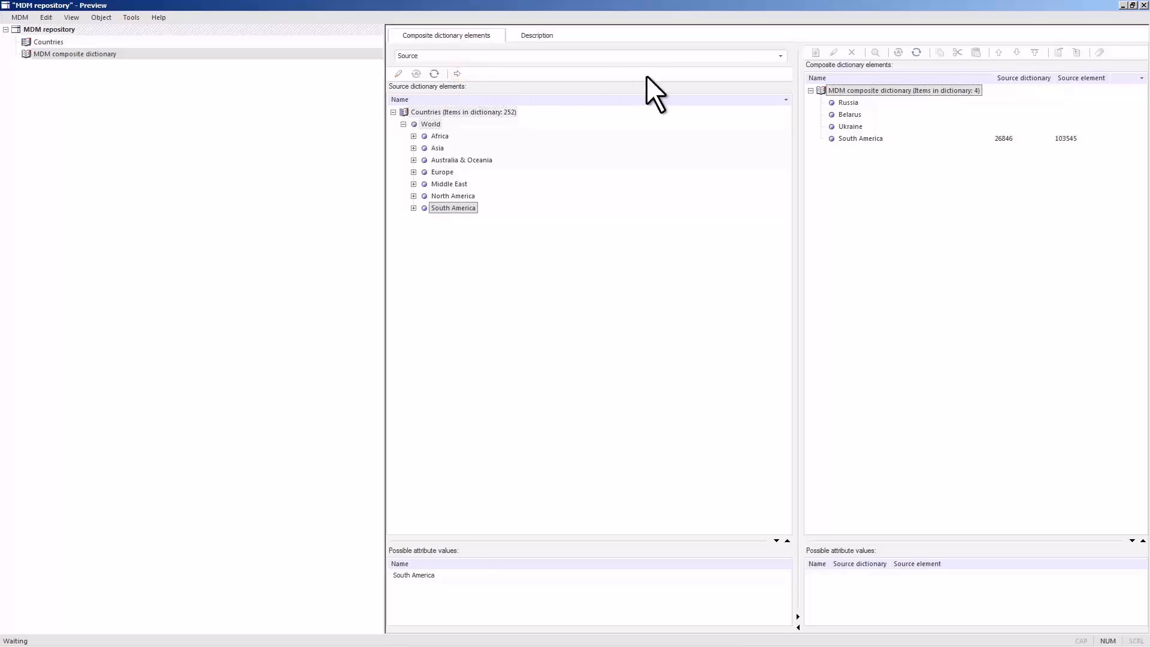
- Check the sources available to the composite dictionary and close the MDM repository window
click(779, 56)
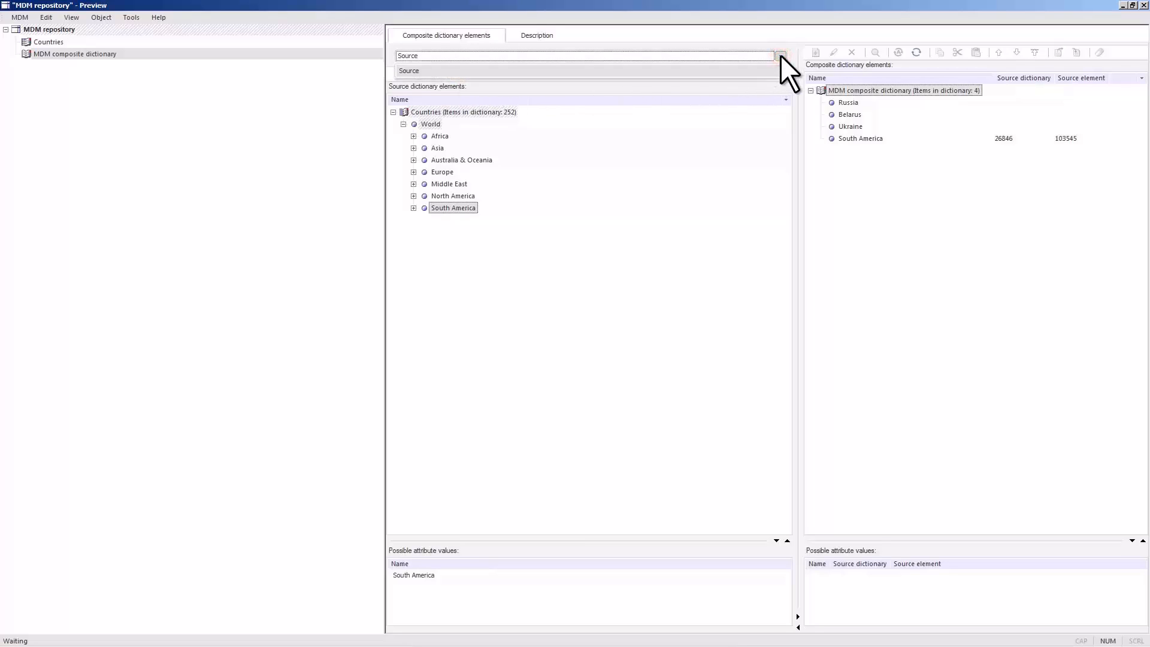
click(780, 55)
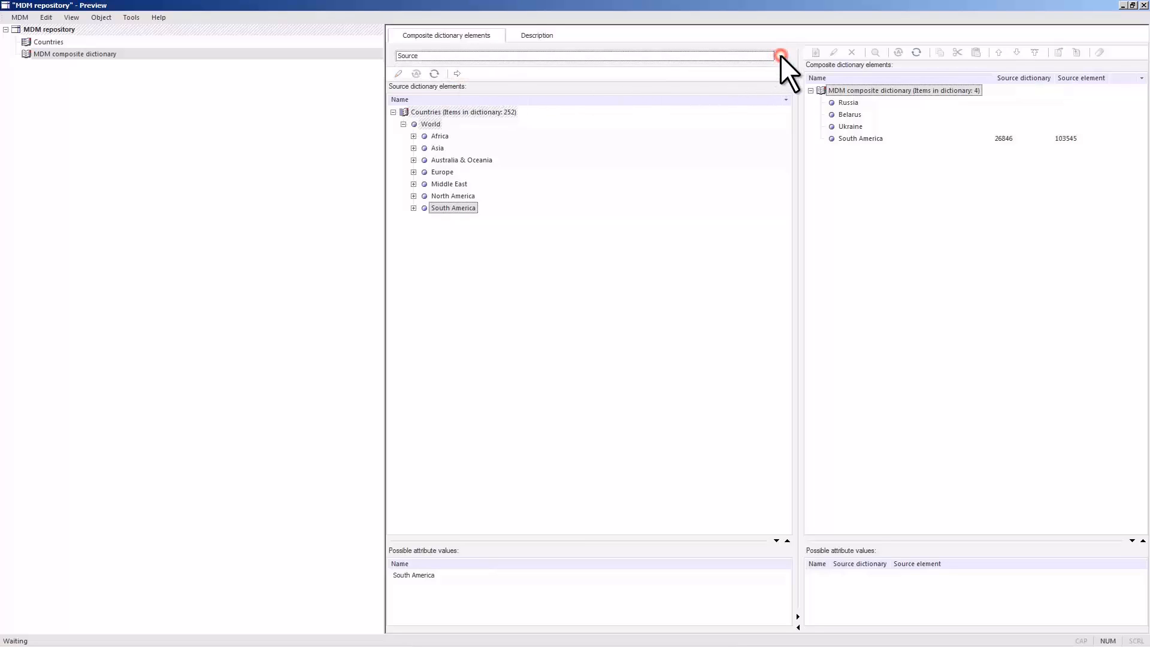
click(1143, 5)
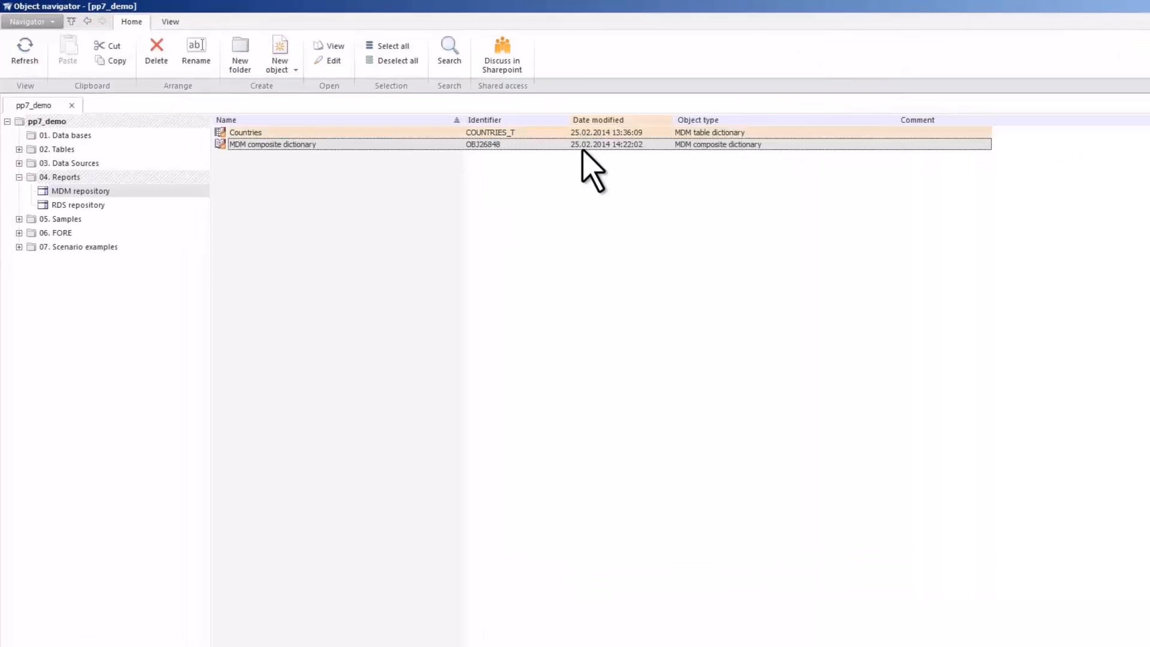